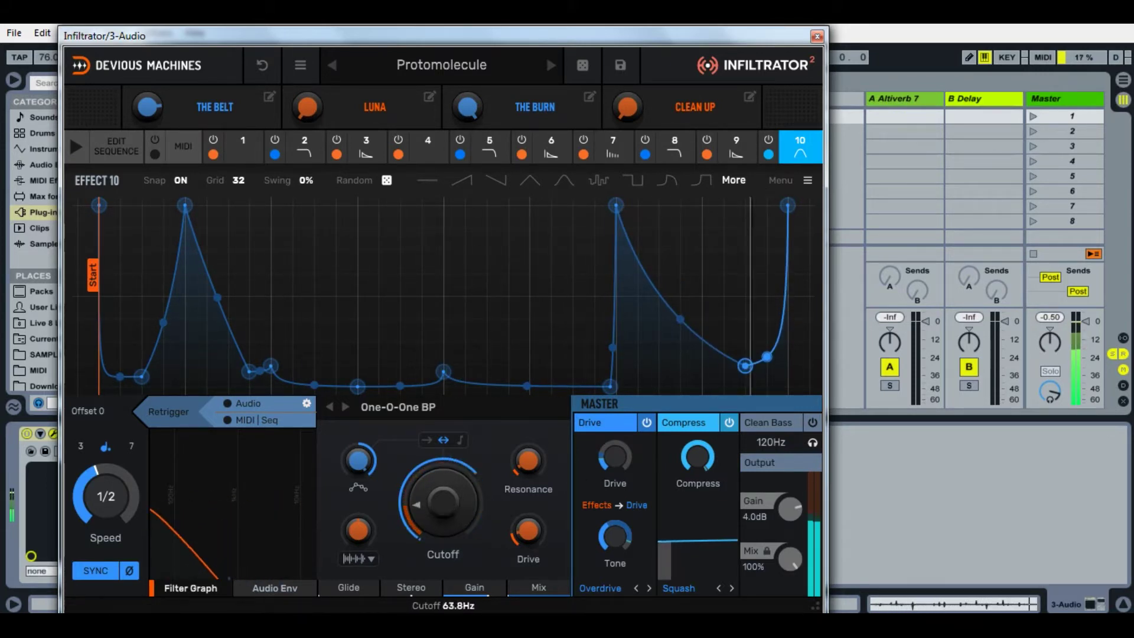
# Step: Close the Infiltrator window and raise track 3's Altiverb 7 send, with its Delay send at 0.0 dB
pyautogui.click(816, 37)
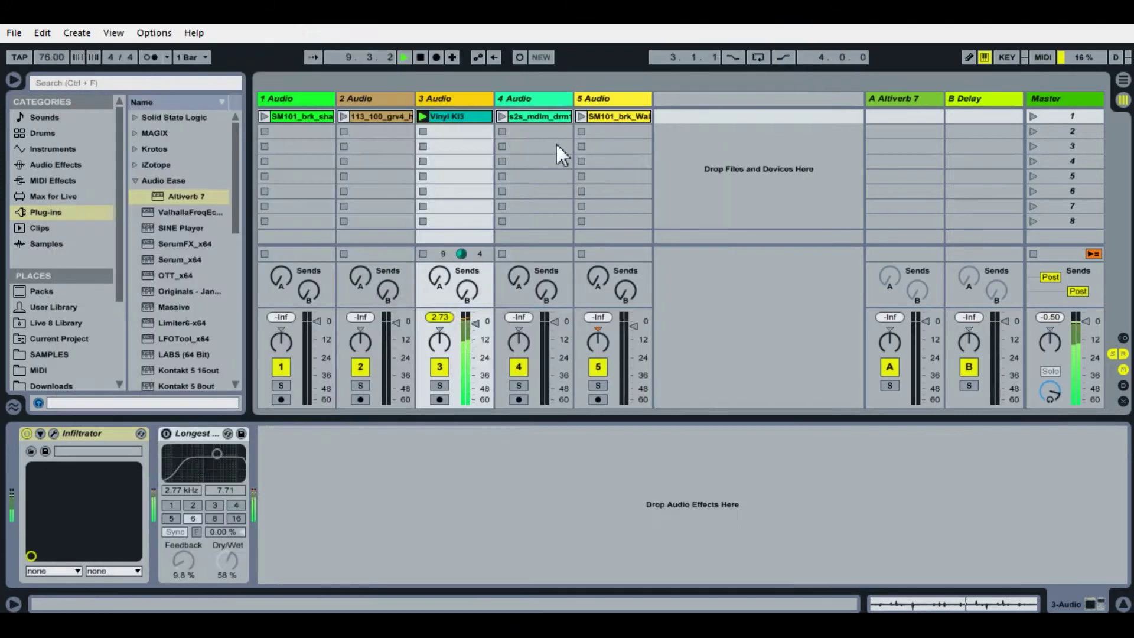
pyautogui.moveTo(445, 292); pyautogui.dragTo(430, 265)
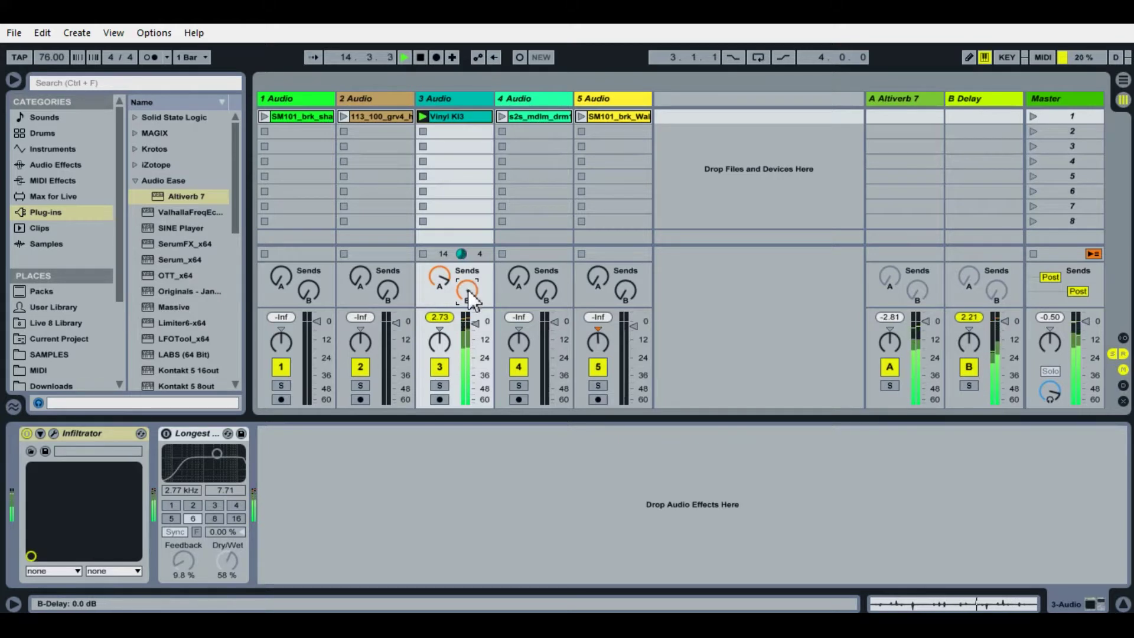
pyautogui.moveTo(472, 304); pyautogui.dragTo(472, 272)
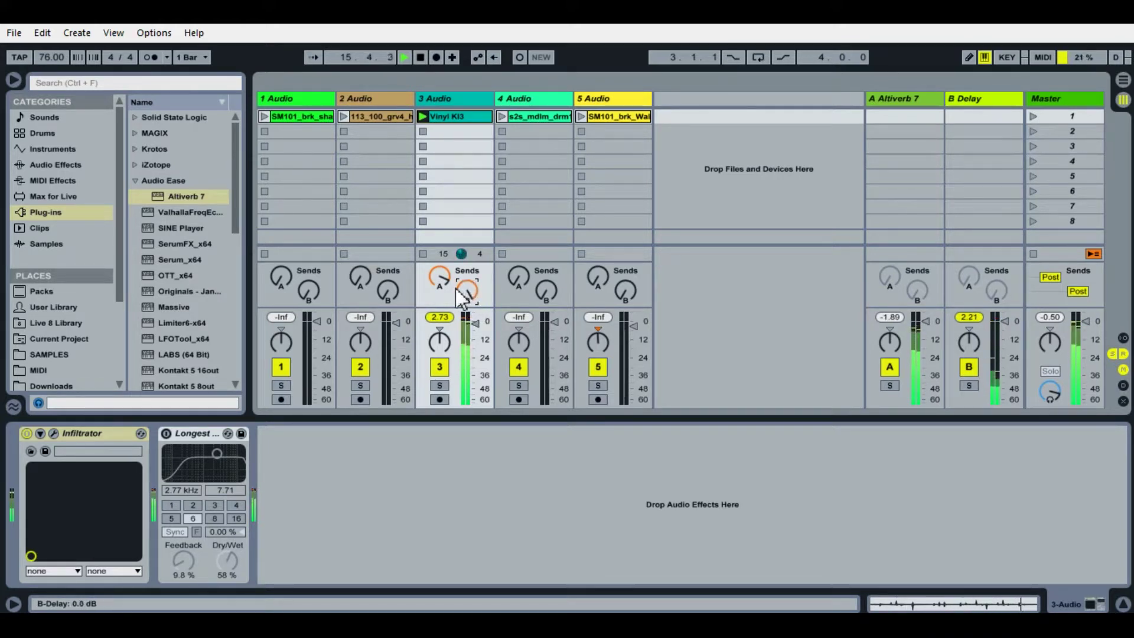
# Step: Launch the clip on track 1 and set track 3's Altiverb 7 send to -10.2 dB
pyautogui.click(264, 116)
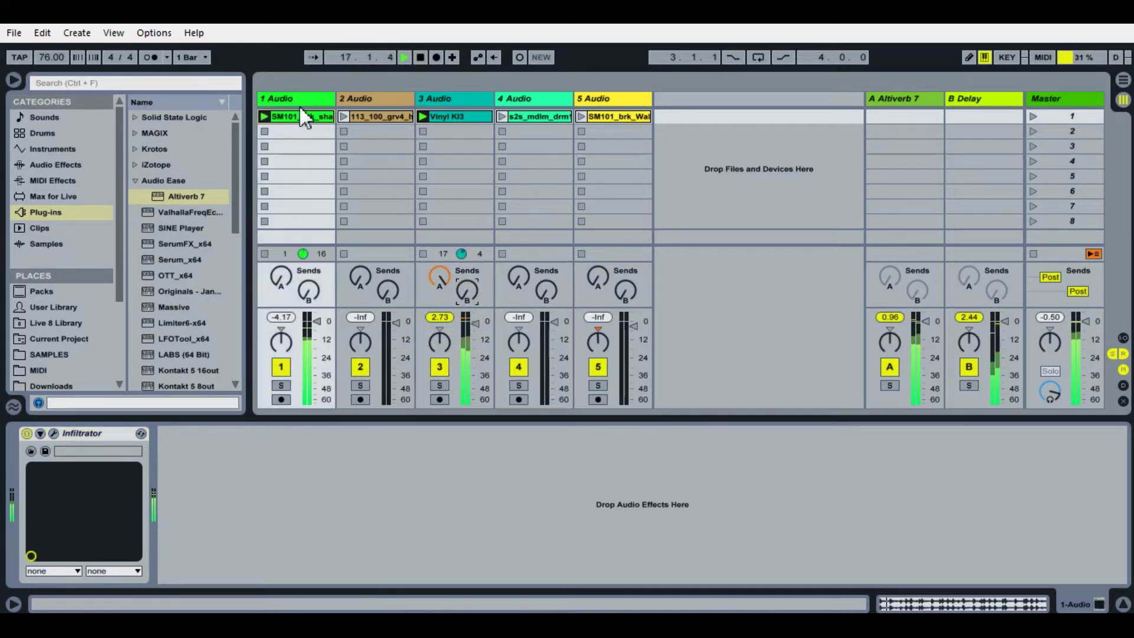
pyautogui.click(439, 277)
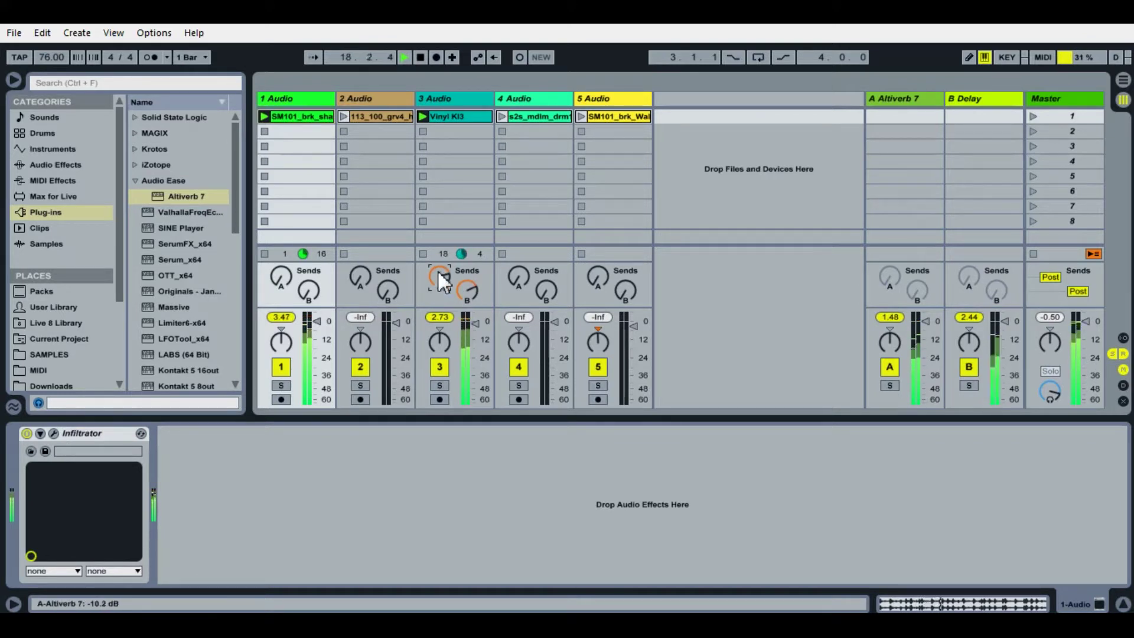
# Step: In track 3's Infiltrator, try effect 10's middle envelope point at a high peak, lower it to the baseline, and close the plugin
pyautogui.click(444, 97)
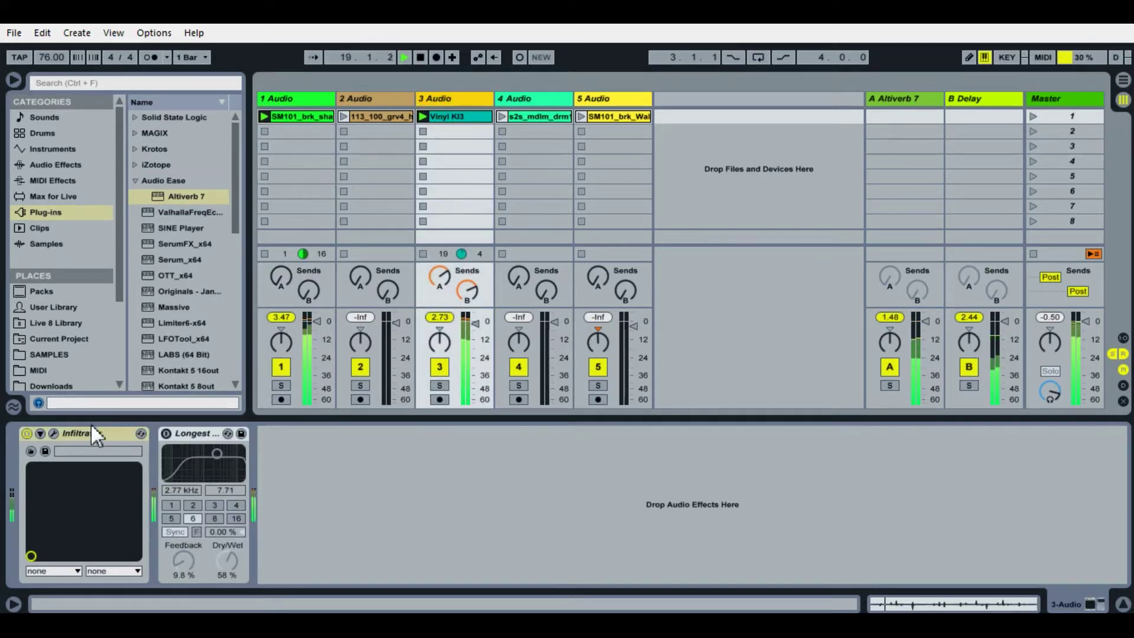
pyautogui.click(53, 433)
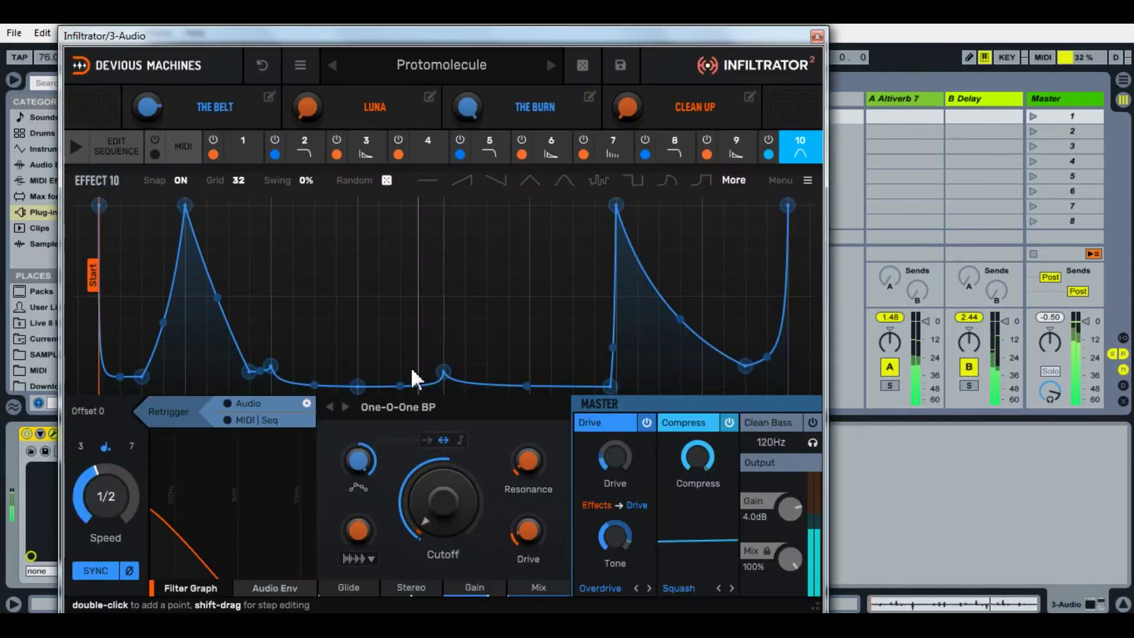
pyautogui.moveTo(443, 371); pyautogui.dragTo(444, 206)
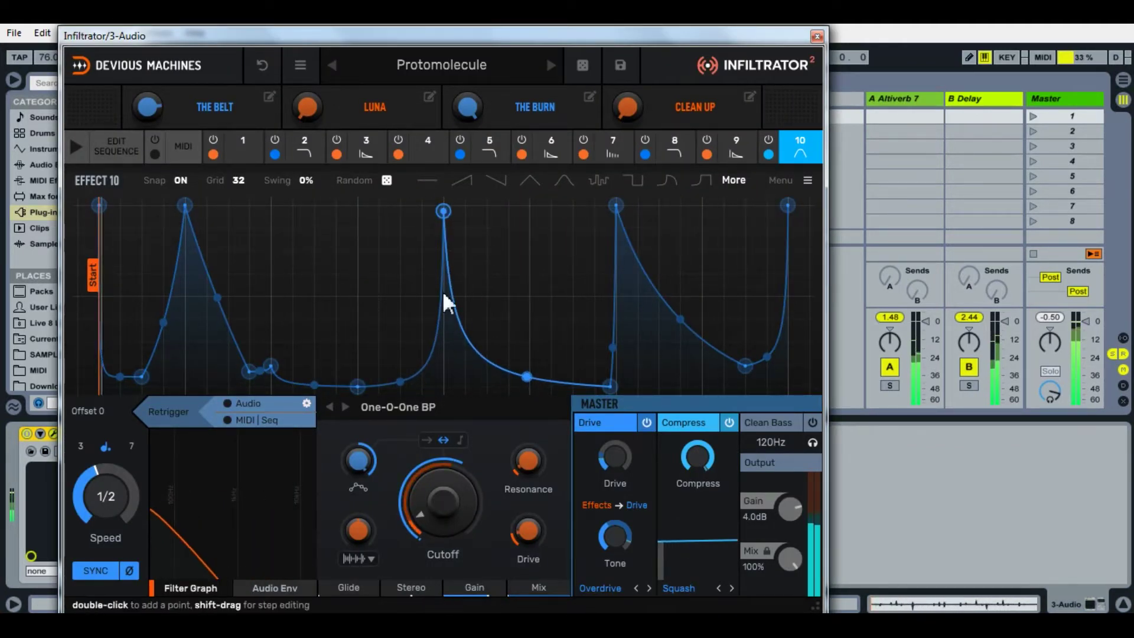
pyautogui.moveTo(446, 211); pyautogui.dragTo(459, 395)
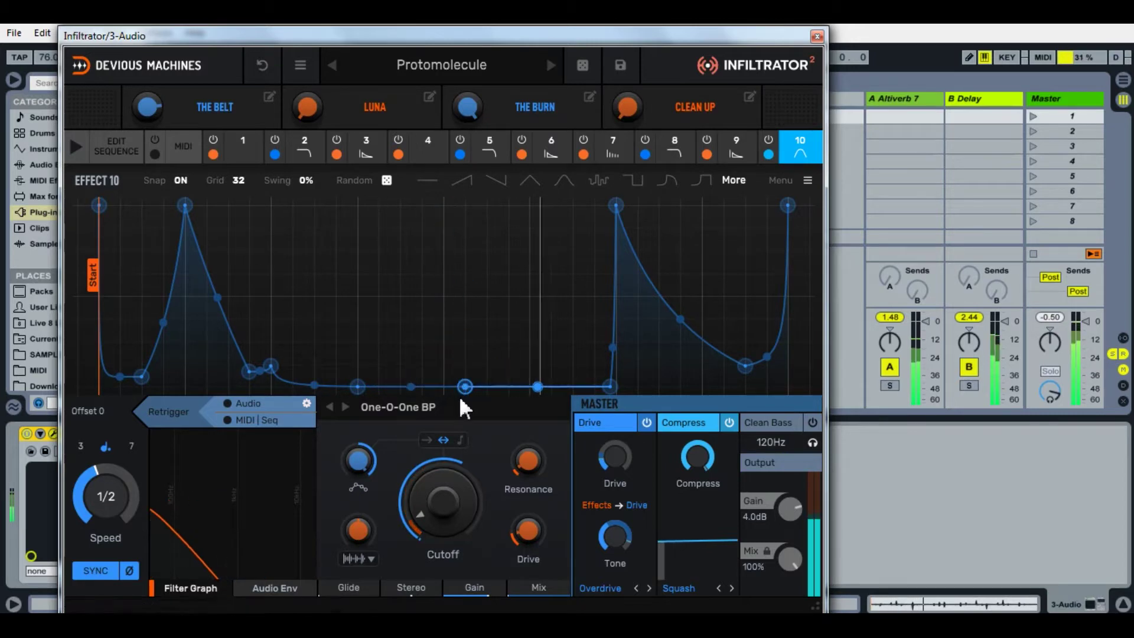
pyautogui.click(819, 34)
# Step: Open Infiltrator on track 1 and set the Delay time of effect 2 to 1/12
pyautogui.click(309, 101)
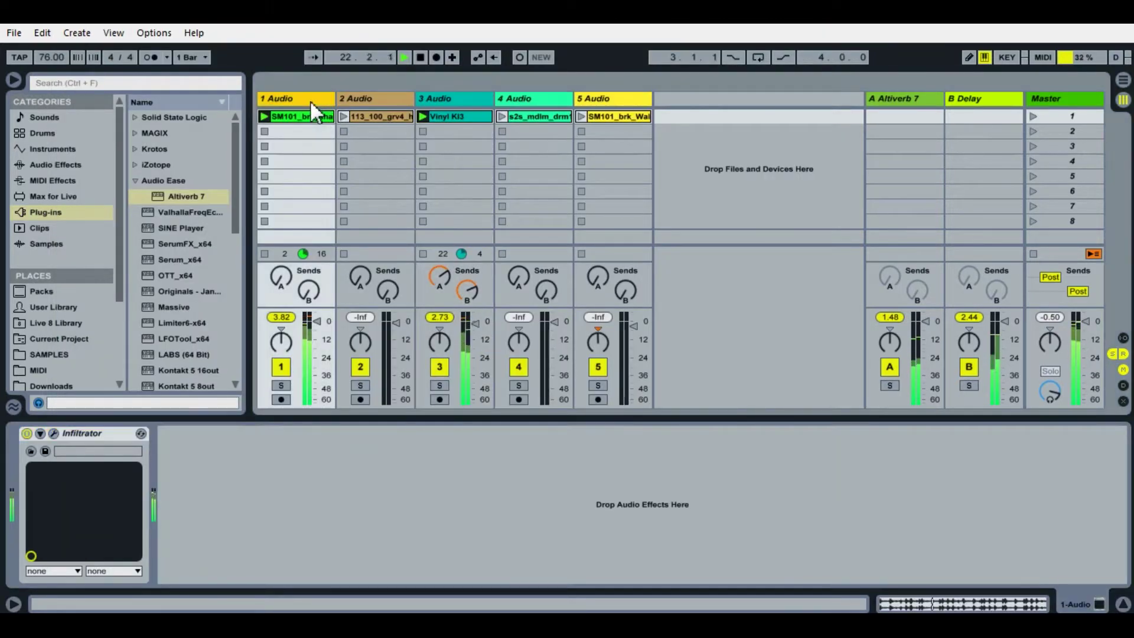
pyautogui.click(53, 433)
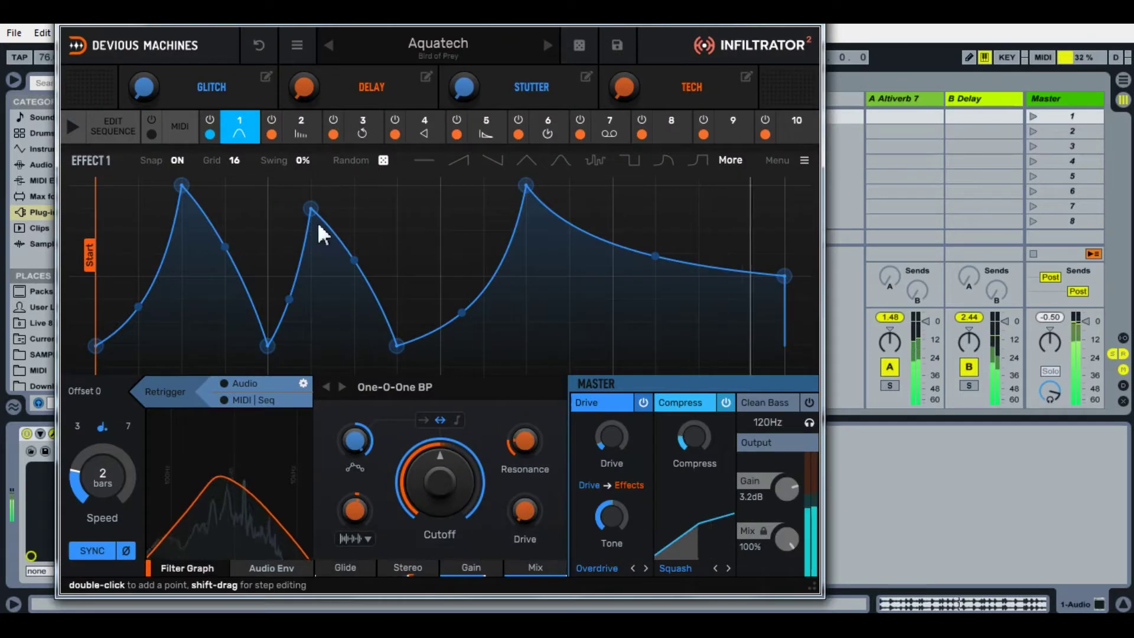
pyautogui.click(302, 134)
pyautogui.moveTo(439, 482); pyautogui.dragTo(438, 539)
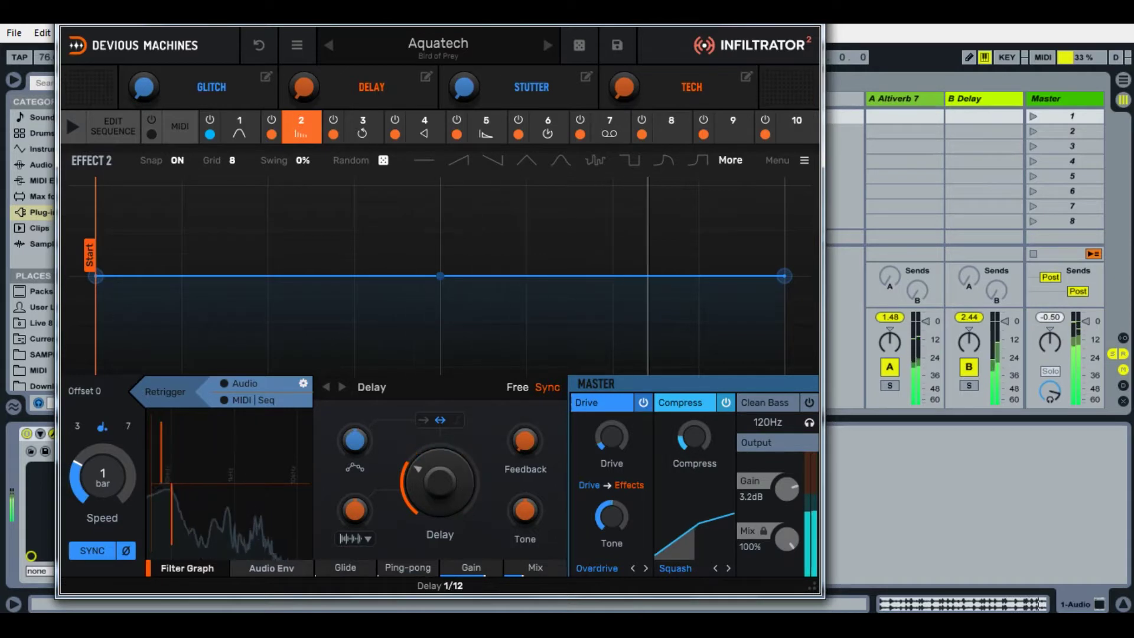
# Step: Try different Feedback amounts and Delay times on effect 2, with Tone at -50%
pyautogui.moveTo(529, 444); pyautogui.dragTo(530, 414)
pyautogui.moveTo(449, 483); pyautogui.dragTo(449, 418)
pyautogui.moveTo(525, 443); pyautogui.dragTo(526, 413)
pyautogui.moveTo(450, 479); pyautogui.dragTo(450, 550)
pyautogui.click(444, 482)
pyautogui.moveTo(525, 511); pyautogui.dragTo(524, 476)
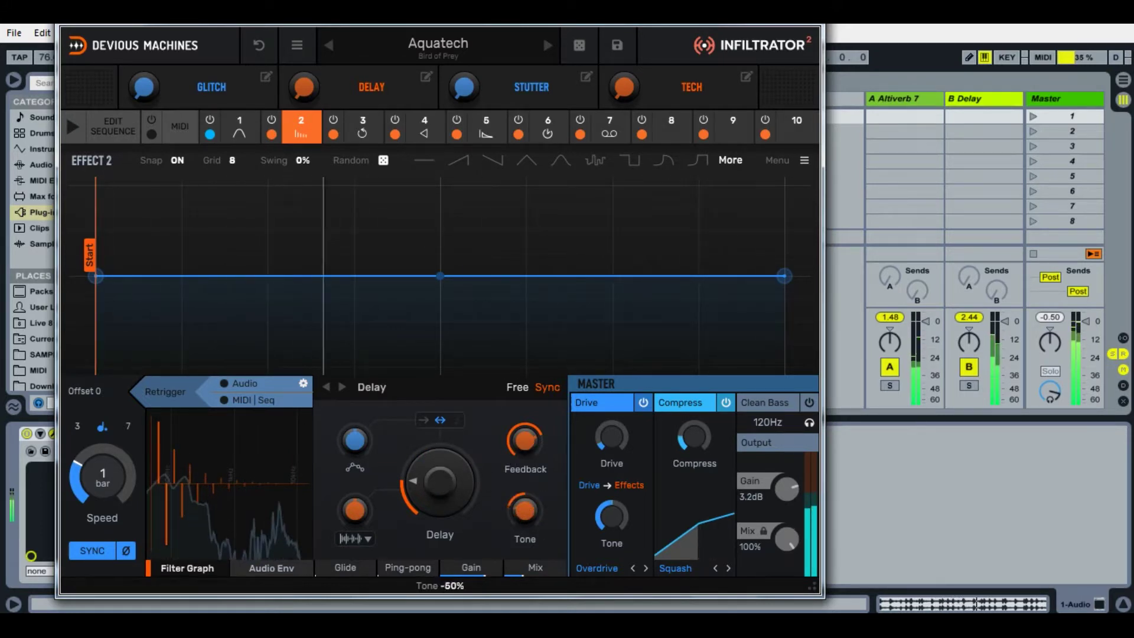
pyautogui.moveTo(434, 469); pyautogui.dragTo(439, 498)
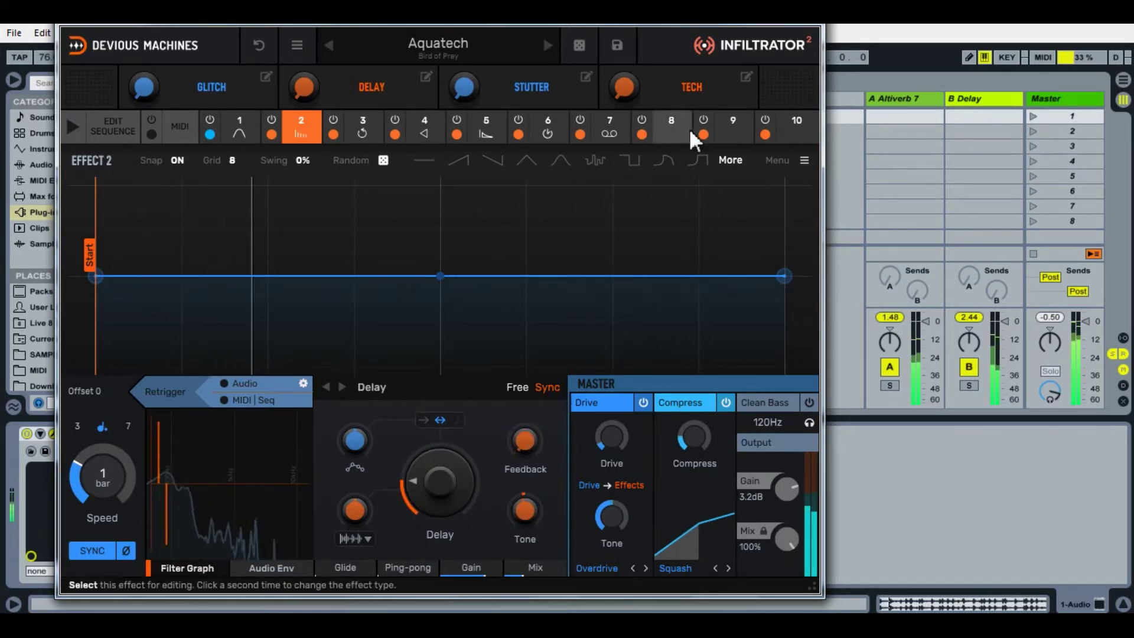
# Step: Raise effect 2's Feedback, try out the Envelope Amount, and set the Delay time to 3/16
pyautogui.moveTo(522, 438); pyautogui.dragTo(522, 413)
pyautogui.moveTo(438, 481); pyautogui.dragTo(438, 466)
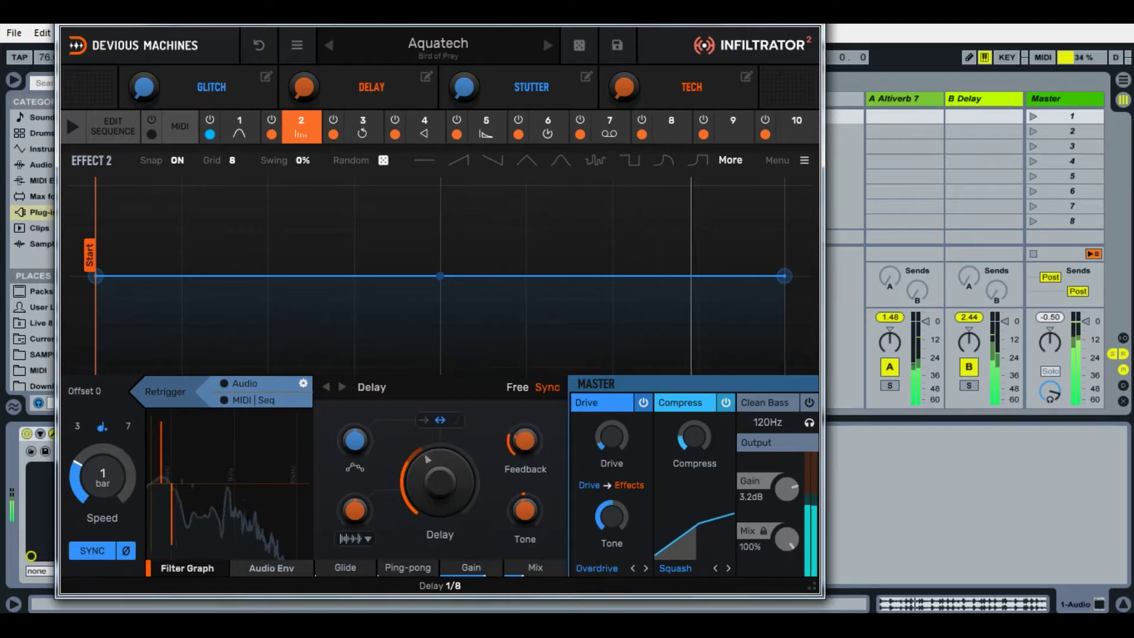
pyautogui.moveTo(360, 440); pyautogui.dragTo(360, 404)
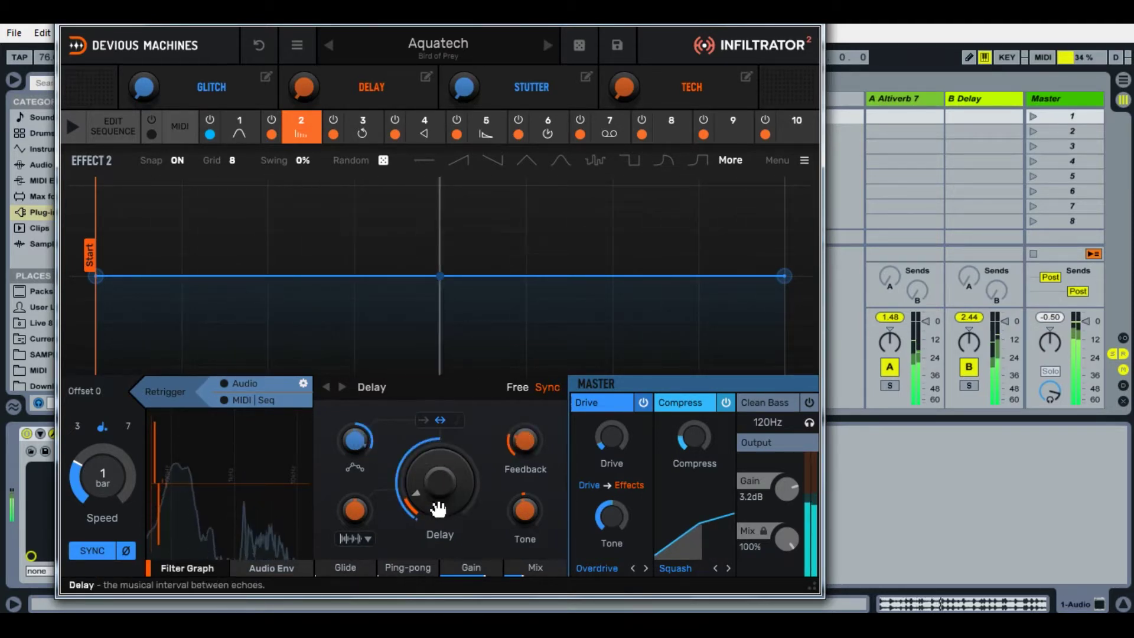
pyautogui.moveTo(438, 507); pyautogui.dragTo(437, 459)
pyautogui.moveTo(354, 440); pyautogui.dragTo(354, 461)
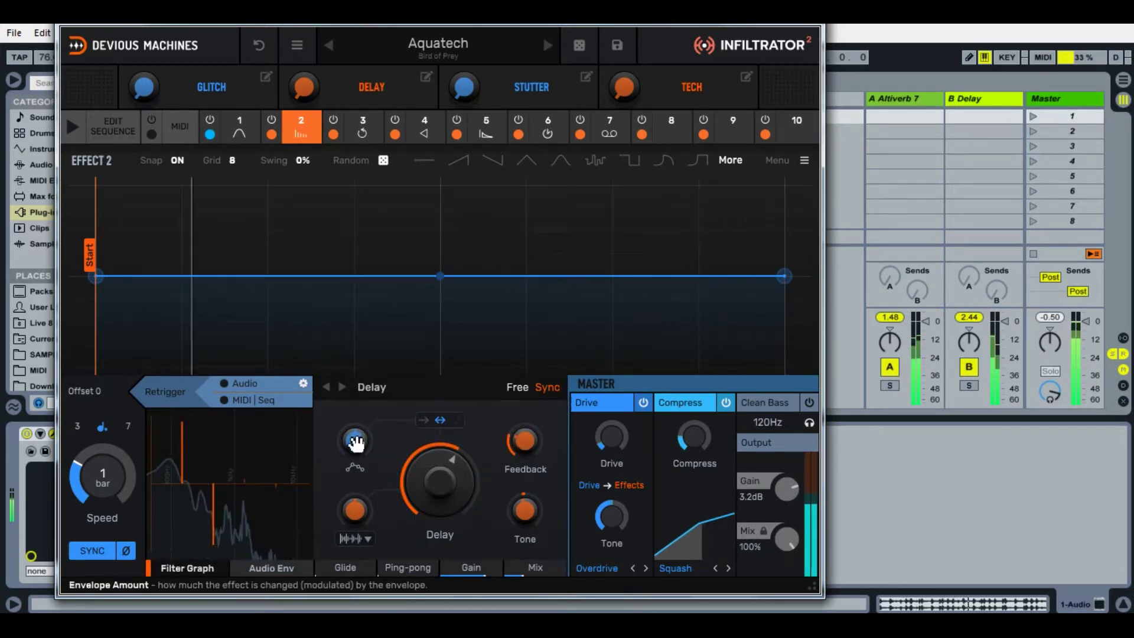
pyautogui.moveTo(443, 463); pyautogui.dragTo(441, 437)
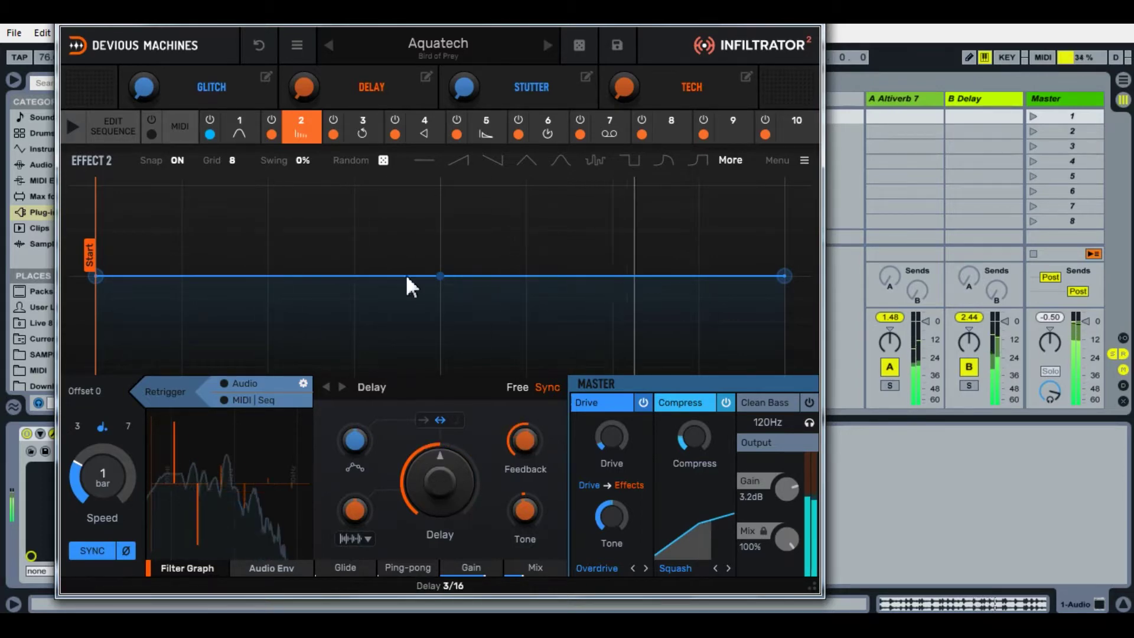
# Step: Dismiss the preset list, move the Infiltrator window off the mixer, and try a higher Delay send on track 3
pyautogui.click(381, 37)
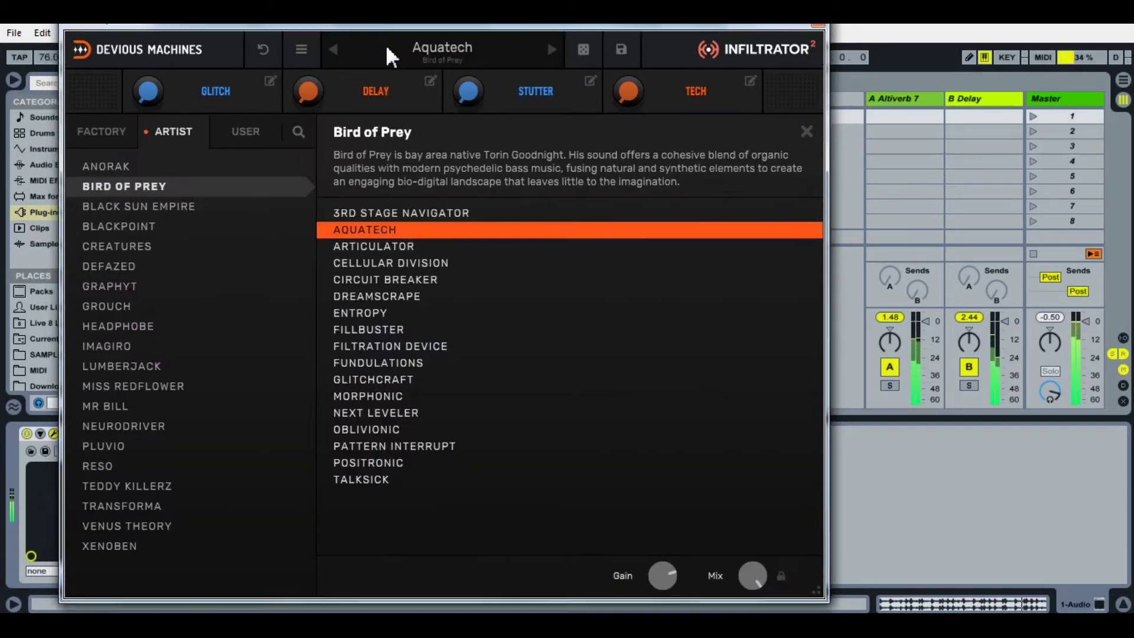
pyautogui.click(420, 149)
pyautogui.moveTo(308, 124); pyautogui.dragTo(282, 338)
pyautogui.moveTo(281, 277); pyautogui.dragTo(310, 286)
pyautogui.moveTo(345, 329); pyautogui.dragTo(329, 47)
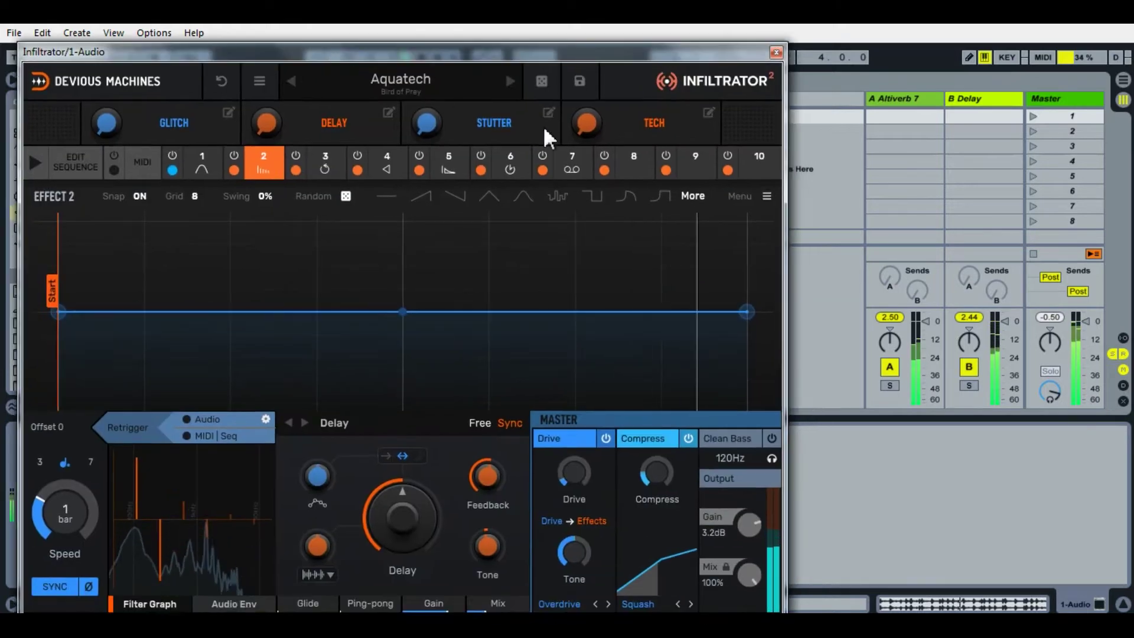
# Step: Try out the TECH and STUTTER macros of the Aquatech preset
pyautogui.moveTo(587, 125); pyautogui.dragTo(587, 192)
pyautogui.moveTo(430, 123)
pyautogui.mouseDown()
pyautogui.moveTo(430, 101)
pyautogui.moveTo(430, 124)
pyautogui.mouseUp()
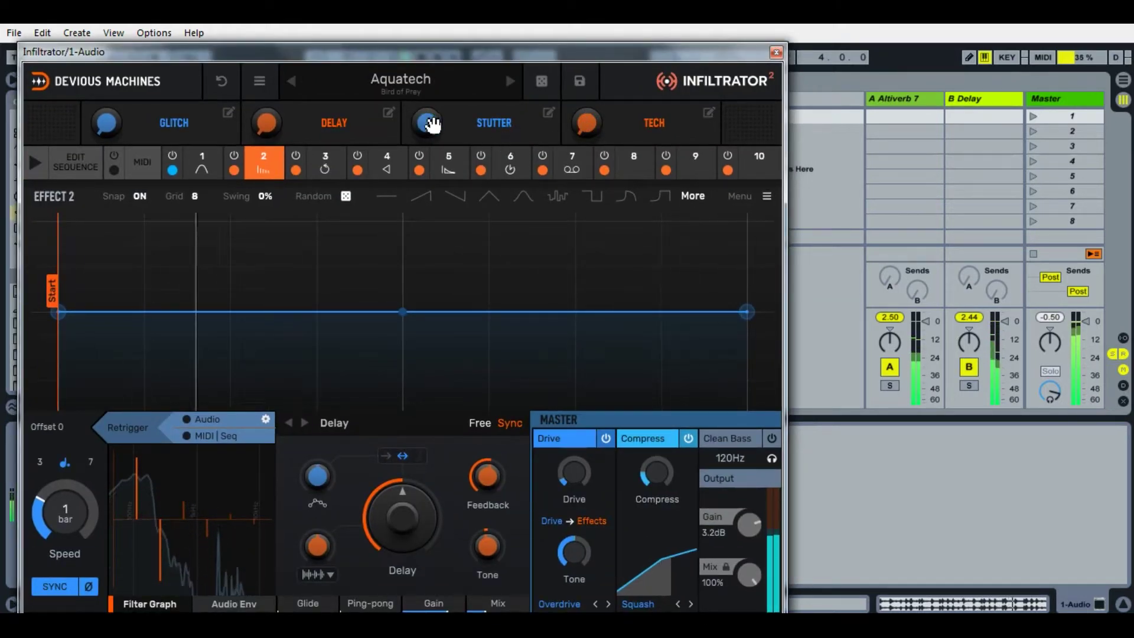
# Step: Uncover the mixer, then raise track 3's Altiverb 7 send slightly and lower its Delay send
pyautogui.moveTo(438, 52); pyautogui.dragTo(487, 390)
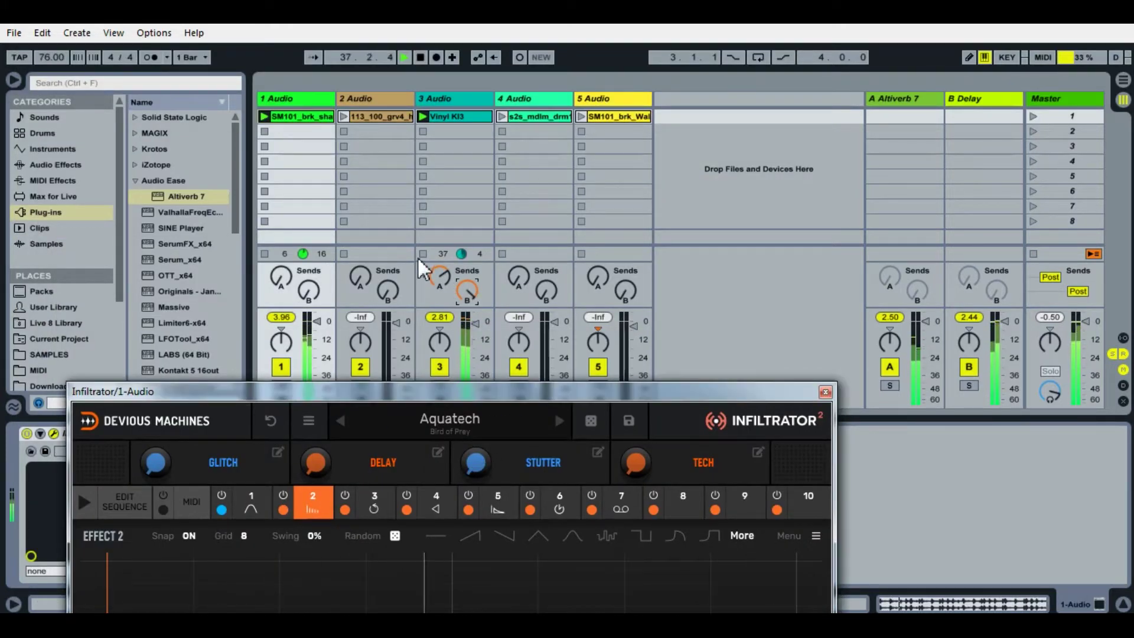
pyautogui.click(439, 274)
pyautogui.moveTo(444, 274); pyautogui.dragTo(445, 253)
pyautogui.moveTo(468, 291); pyautogui.dragTo(468, 314)
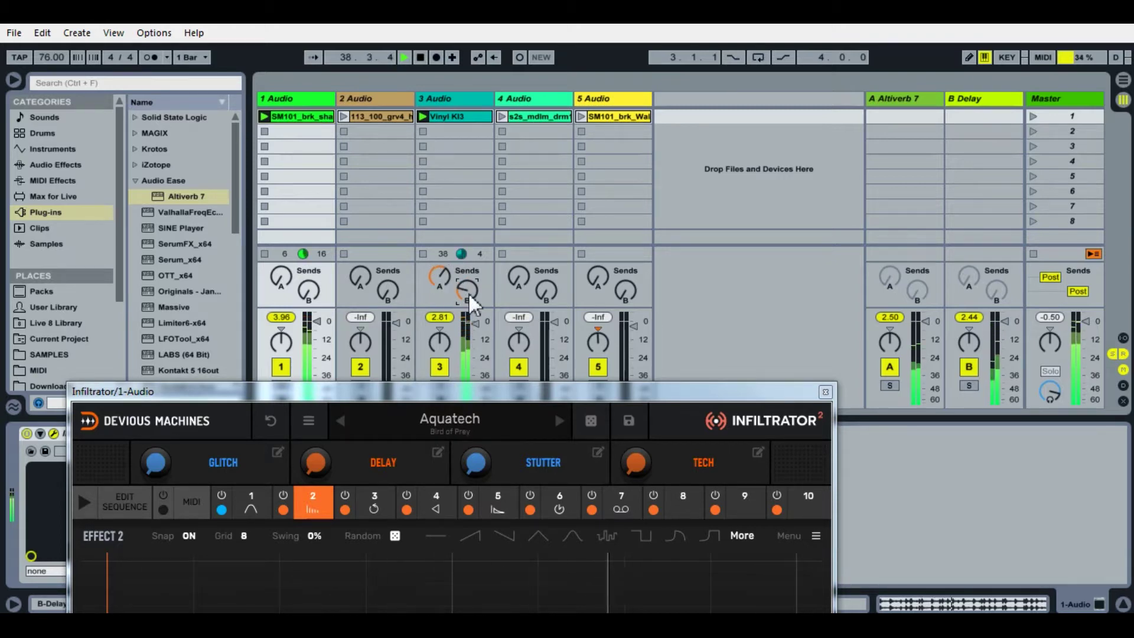
# Step: Move the Infiltrator window back up until its full interface is visible
pyautogui.moveTo(558, 393); pyautogui.dragTo(549, 230)
pyautogui.moveTo(373, 214); pyautogui.dragTo(369, 66)
pyautogui.moveTo(300, 94); pyautogui.dragTo(320, 135)
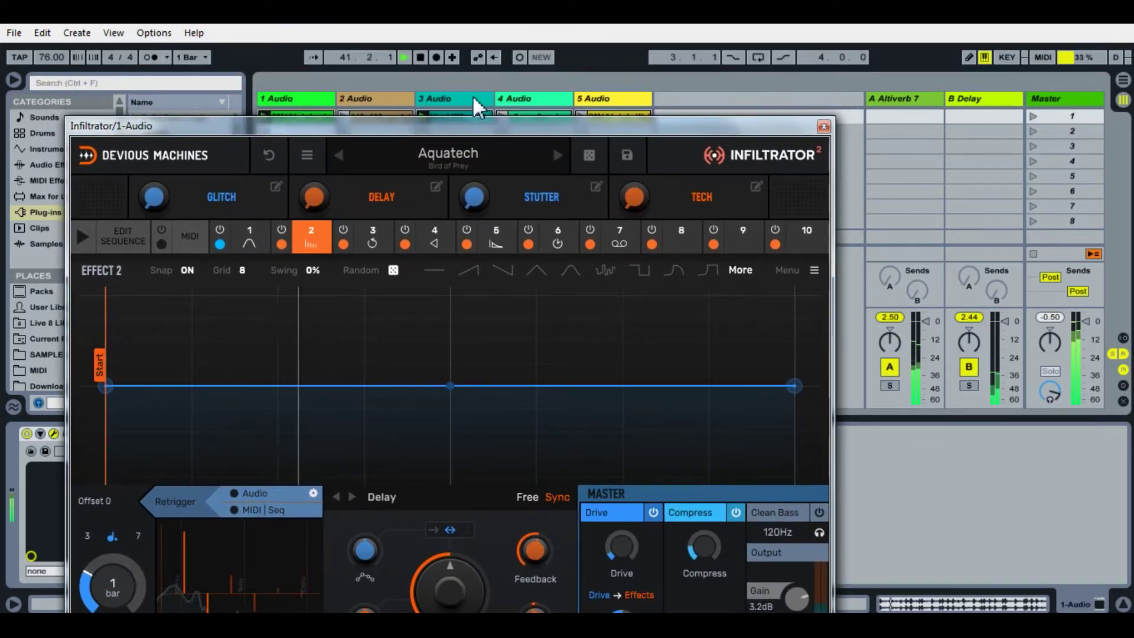
pyautogui.click(448, 154)
pyautogui.click(443, 157)
pyautogui.moveTo(443, 157); pyautogui.dragTo(437, 51)
# Step: Look through the settings of effects 6, 7 and 2
pyautogui.click(569, 133)
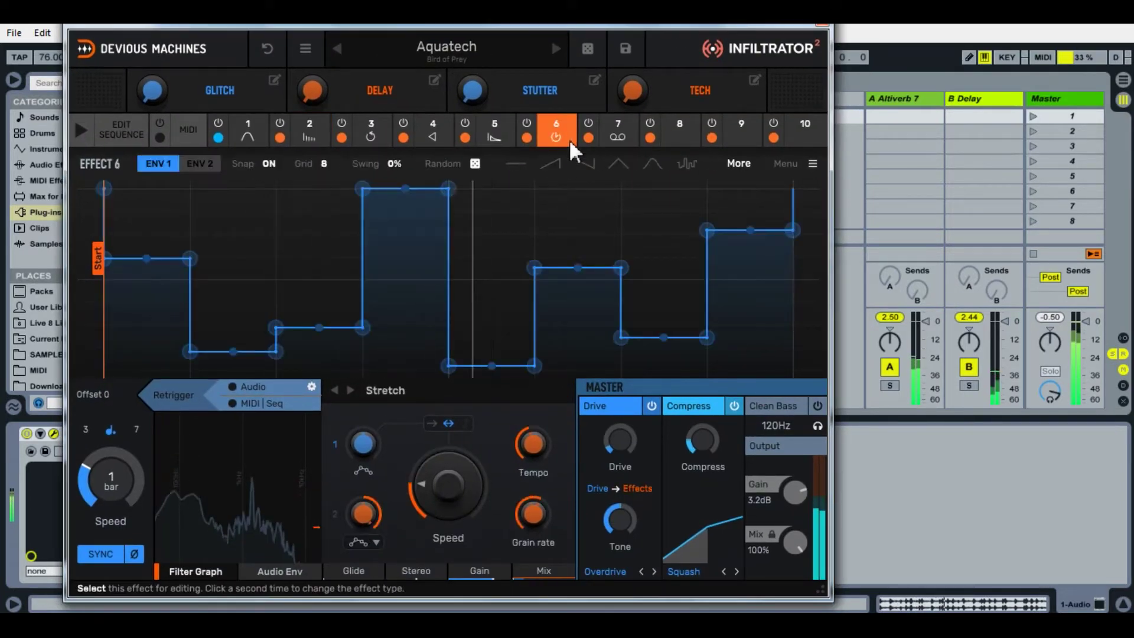
pyautogui.click(613, 137)
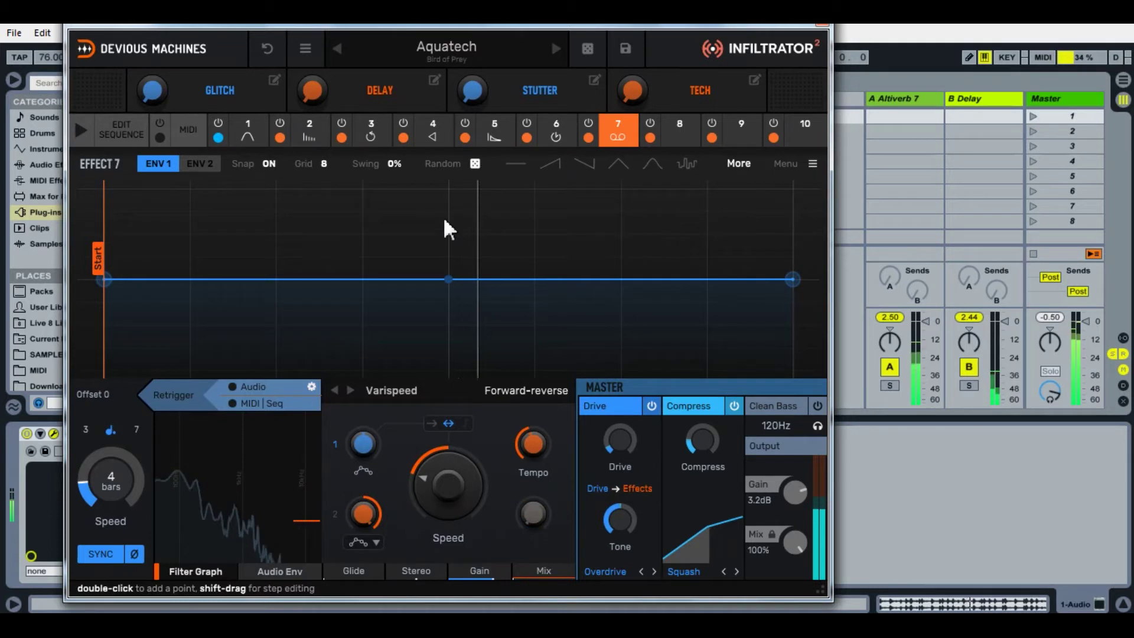
pyautogui.click(314, 139)
# Step: On effect 3, raise the loop envelope's late step to full height, set Speed to 1/32, and increase Tempo
pyautogui.click(370, 138)
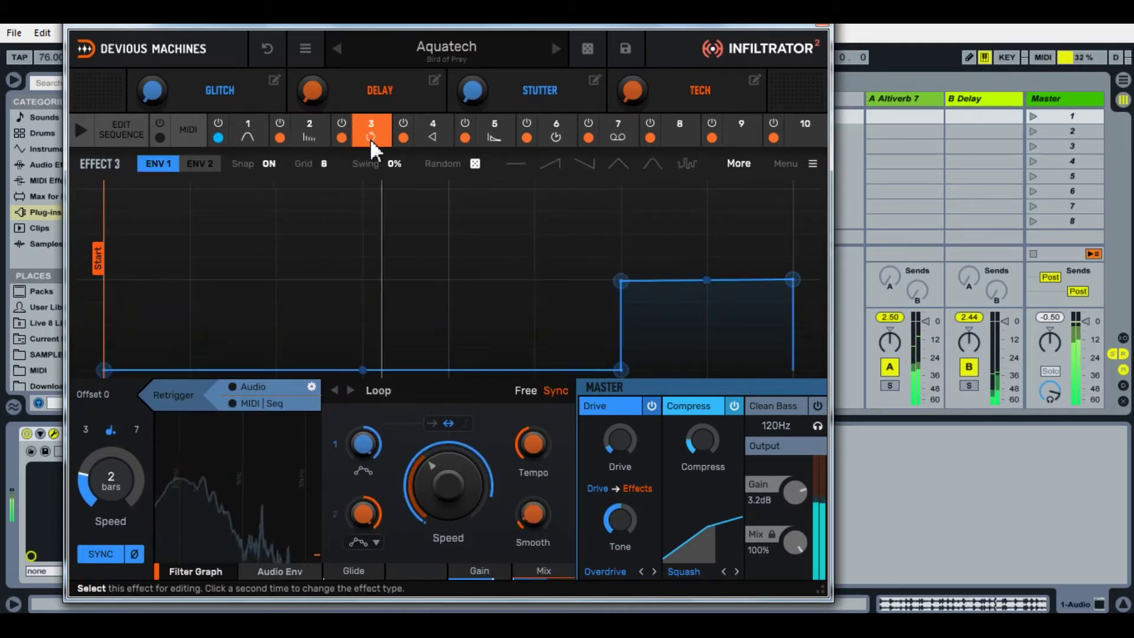
pyautogui.moveTo(621, 279); pyautogui.dragTo(620, 189)
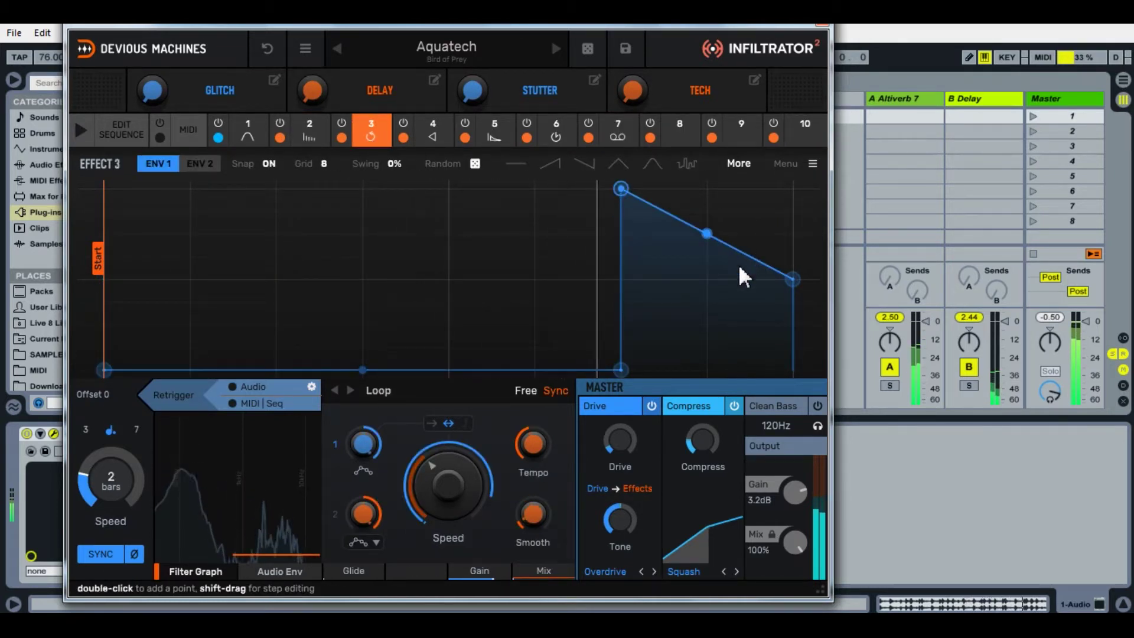
pyautogui.moveTo(448, 484); pyautogui.dragTo(448, 470)
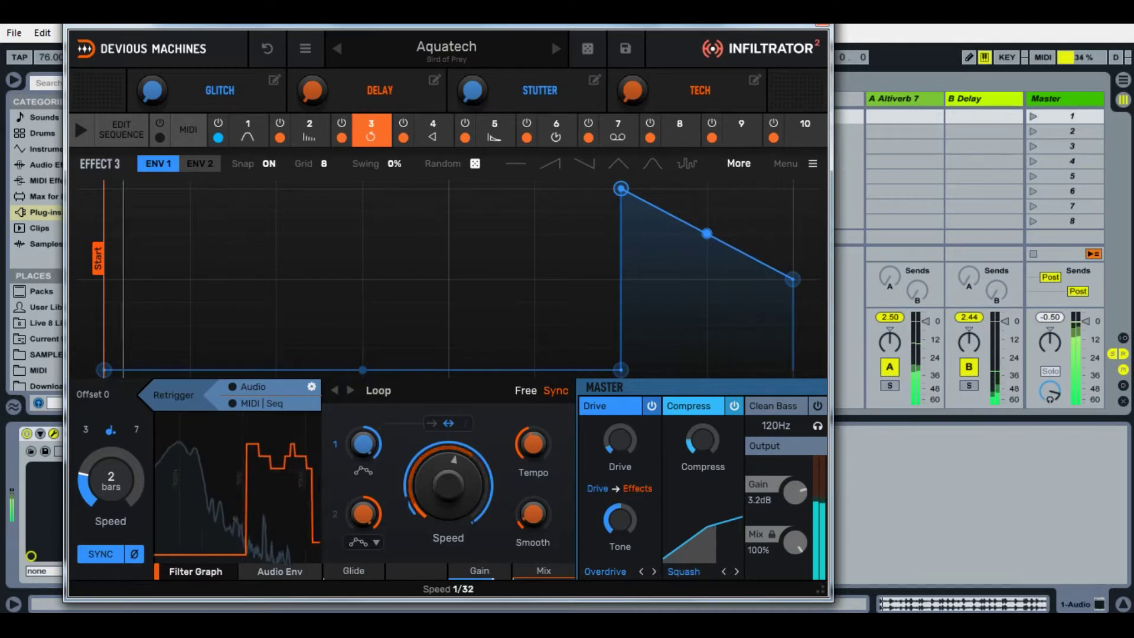
pyautogui.moveTo(533, 445); pyautogui.dragTo(533, 437)
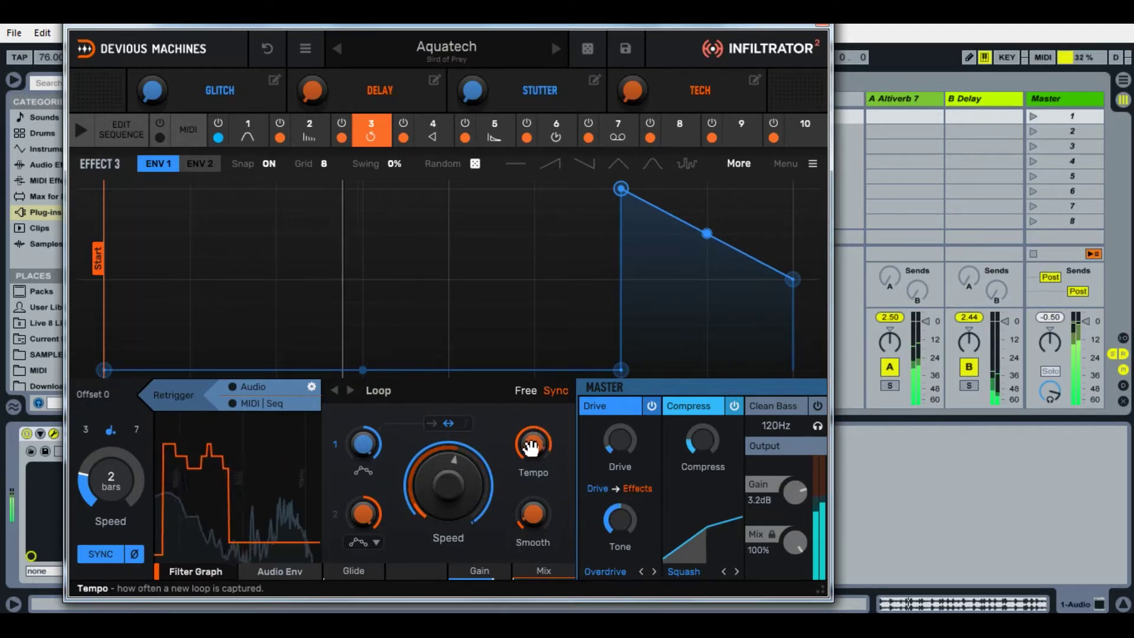
pyautogui.moveTo(456, 485)
pyautogui.mouseDown()
pyautogui.moveTo(457, 472)
pyautogui.moveTo(456, 485)
pyautogui.moveTo(449, 480)
pyautogui.mouseUp()
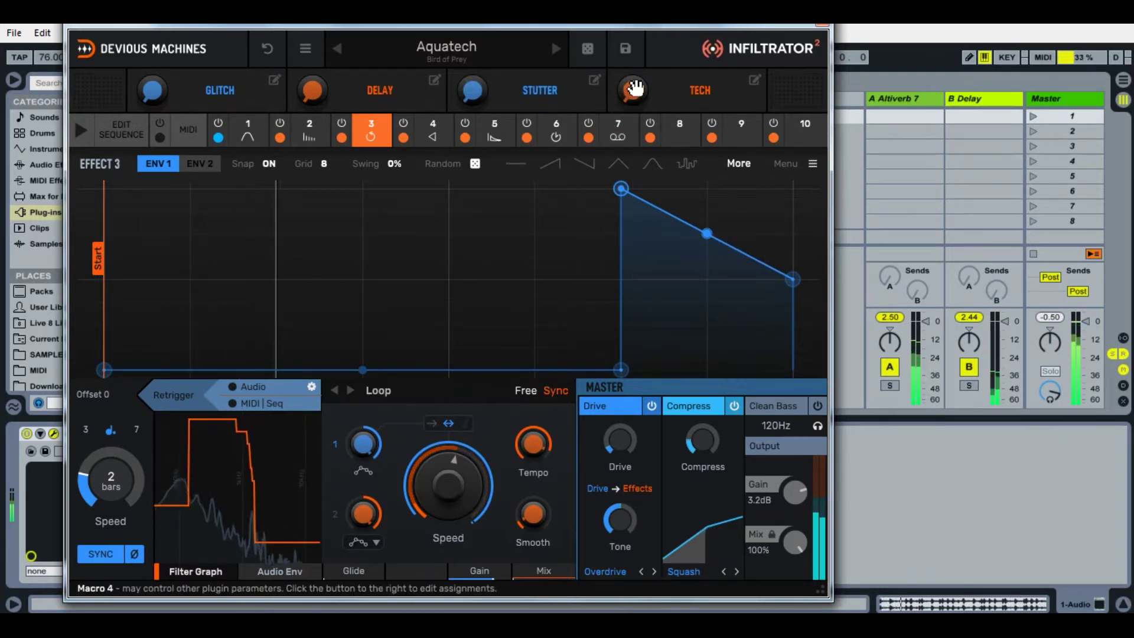
# Step: Open effect 7 and adjust the Speed and Tempo of its Varispeed effect
pyautogui.click(497, 137)
pyautogui.click(558, 141)
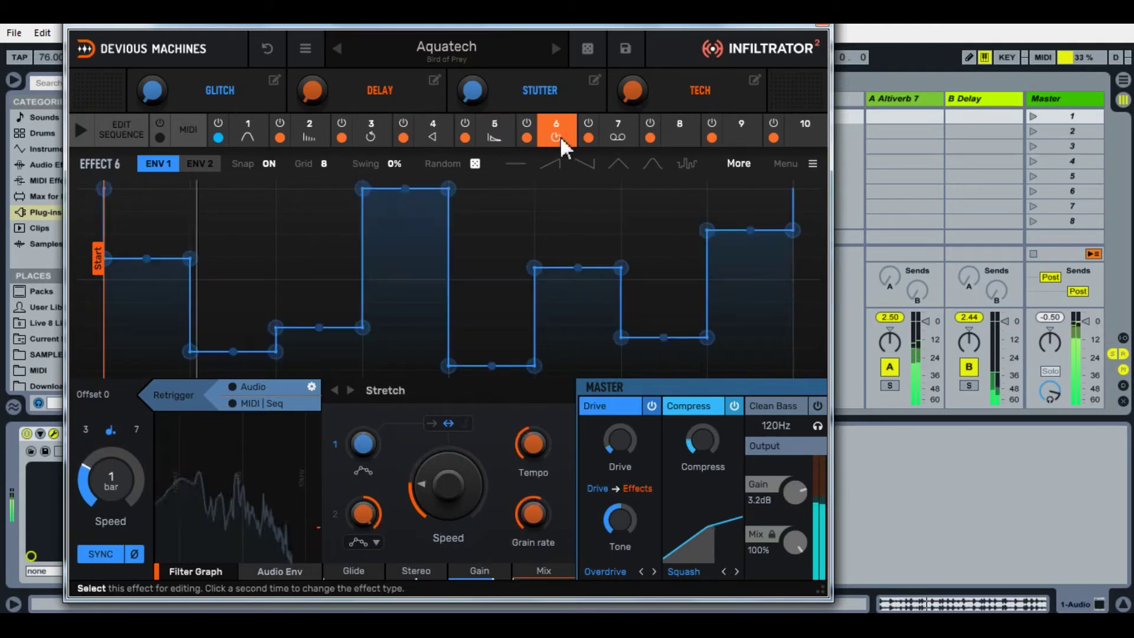
pyautogui.click(617, 148)
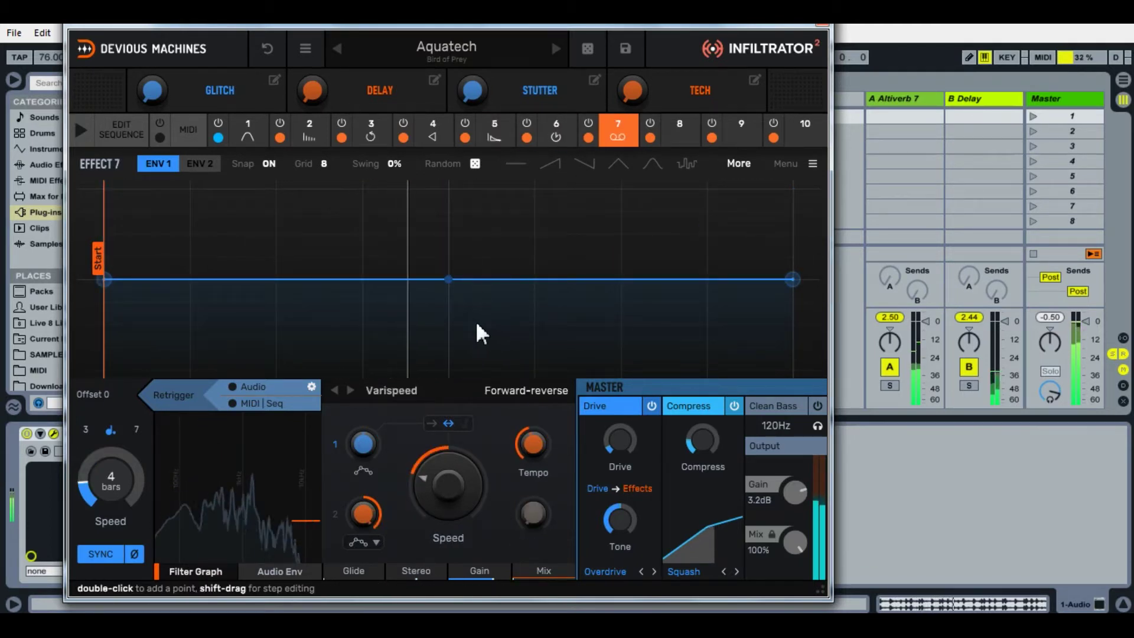
pyautogui.rightClick(450, 278)
pyautogui.moveTo(476, 452); pyautogui.dragTo(449, 484)
pyautogui.moveTo(540, 442); pyautogui.dragTo(540, 429)
pyautogui.moveTo(475, 458); pyautogui.dragTo(476, 474)
pyautogui.moveTo(534, 444); pyautogui.dragTo(533, 460)
# Step: Review the Stretch settings of effect 6 and the Reverse settings of effect 4
pyautogui.click(548, 140)
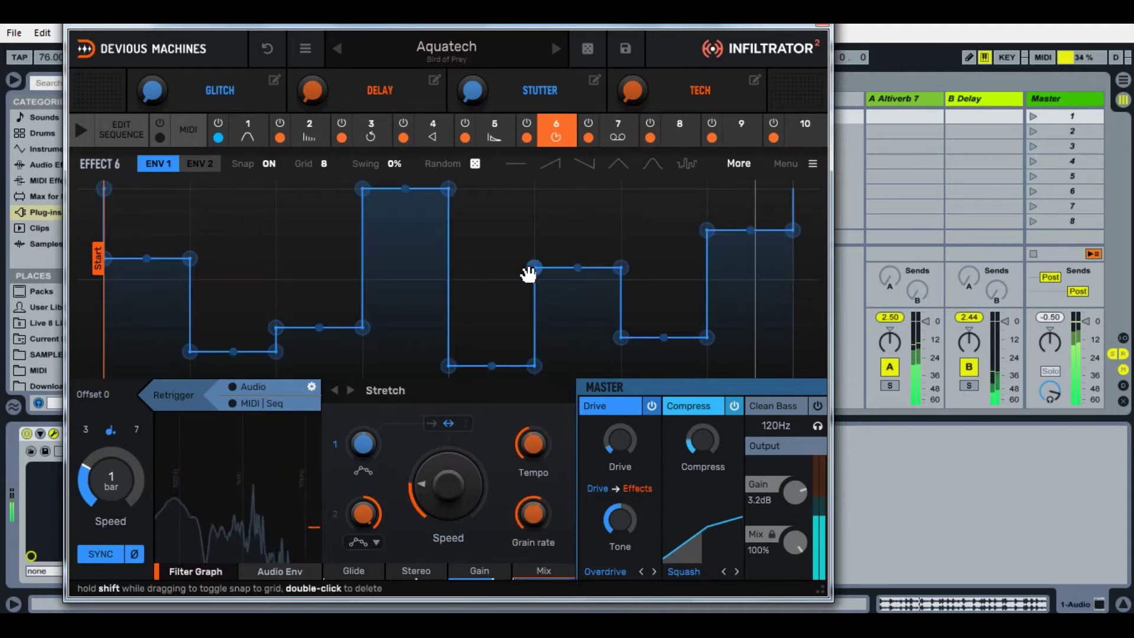
pyautogui.click(430, 138)
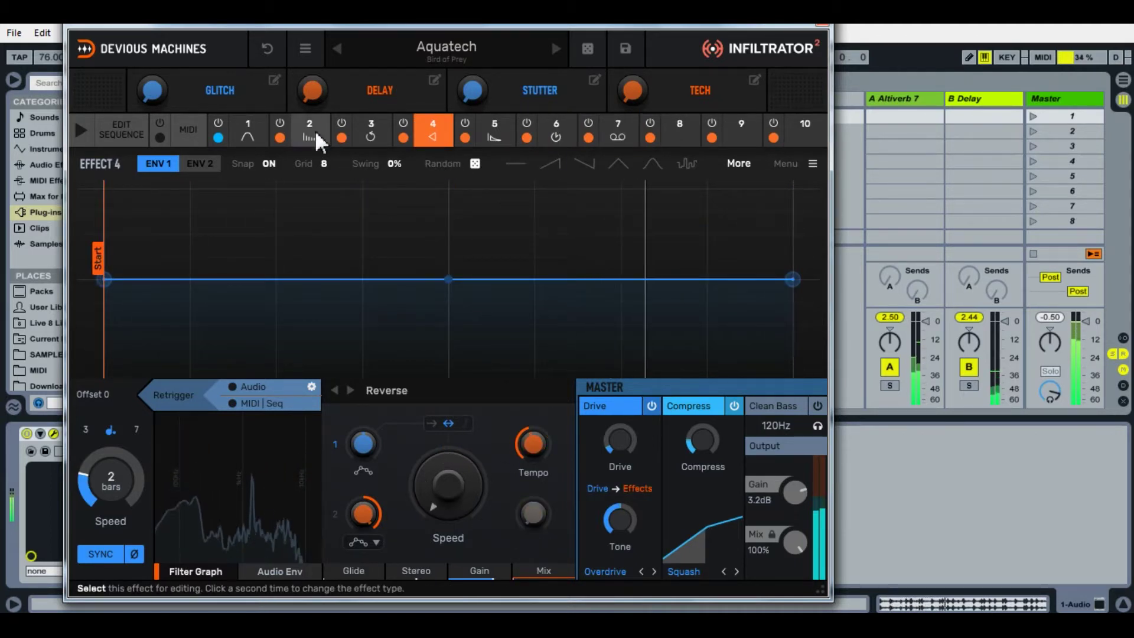
# Step: On effect 3, remove the first envelope's modulation of Speed, lower Speed and raise Smooth to 100%
pyautogui.click(365, 135)
pyautogui.moveTo(463, 462); pyautogui.dragTo(462, 449)
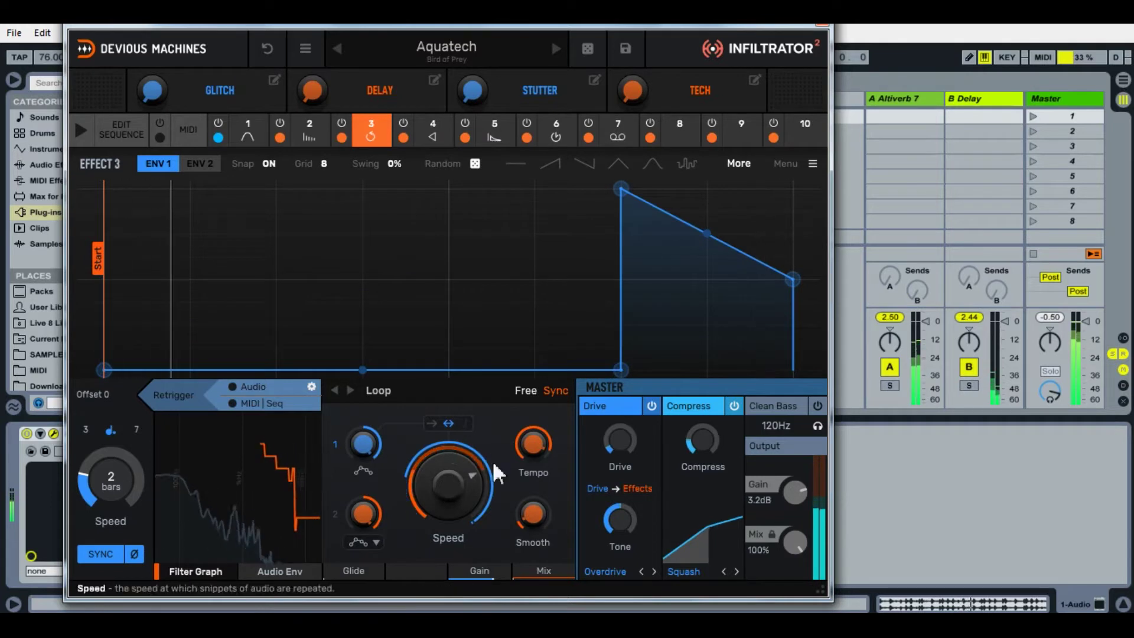
pyautogui.moveTo(363, 445)
pyautogui.mouseDown()
pyautogui.moveTo(363, 413)
pyautogui.moveTo(363, 456)
pyautogui.mouseUp()
pyautogui.doubleClick(365, 446)
pyautogui.moveTo(448, 484); pyautogui.dragTo(449, 525)
pyautogui.moveTo(520, 515); pyautogui.dragTo(520, 466)
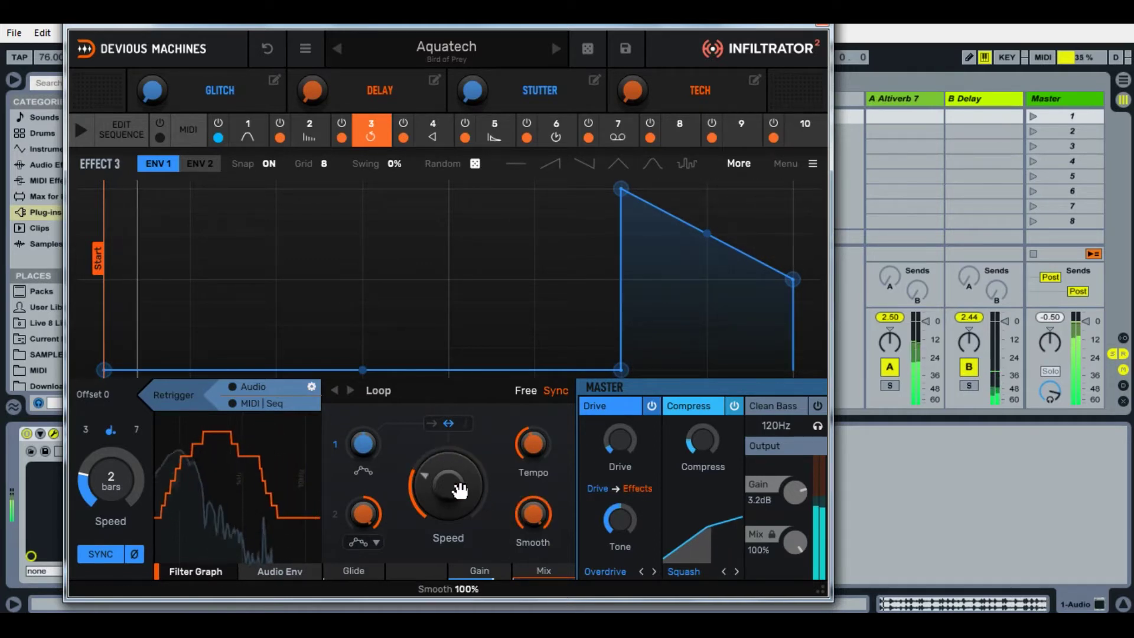
# Step: Fine-tune effect 3's Speed and reduce its Smooth amount, and bring up effect 1 for editing
pyautogui.moveTo(448, 486)
pyautogui.mouseDown()
pyautogui.moveTo(448, 475)
pyautogui.moveTo(454, 486)
pyautogui.mouseUp()
pyautogui.moveTo(533, 514); pyautogui.dragTo(532, 519)
pyautogui.moveTo(446, 475)
pyautogui.mouseDown()
pyautogui.moveTo(448, 513)
pyautogui.moveTo(445, 473)
pyautogui.mouseUp()
pyautogui.click(248, 131)
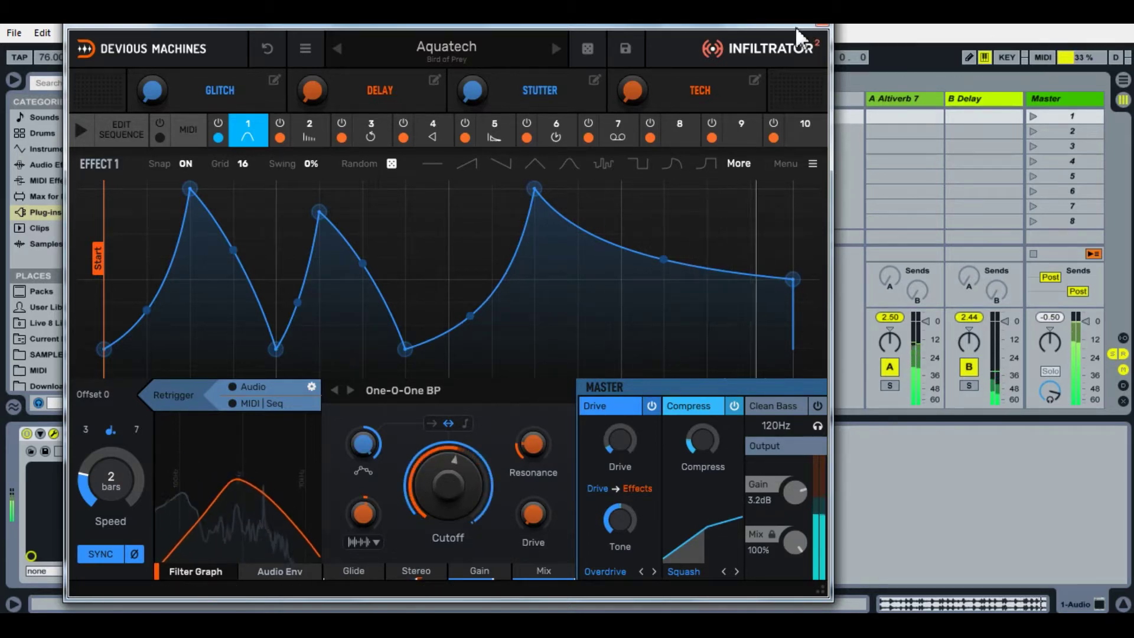
# Step: Close the plug-in window, raise track 1's reverb send slightly and launch the clip on track 5
pyautogui.click(816, 47)
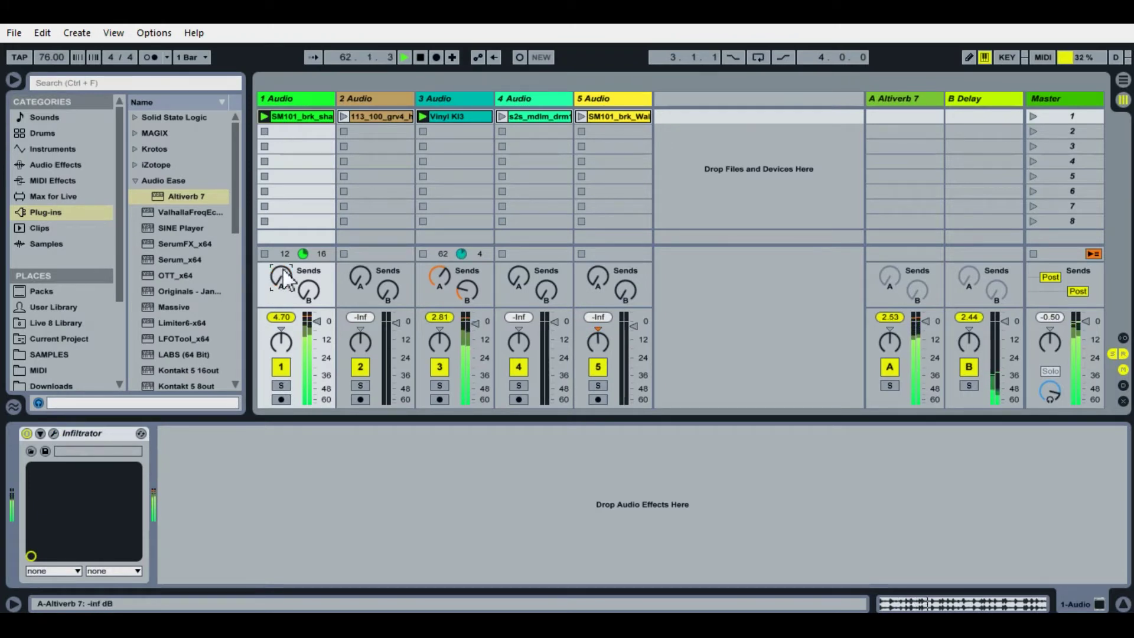
pyautogui.moveTo(282, 277); pyautogui.dragTo(283, 268)
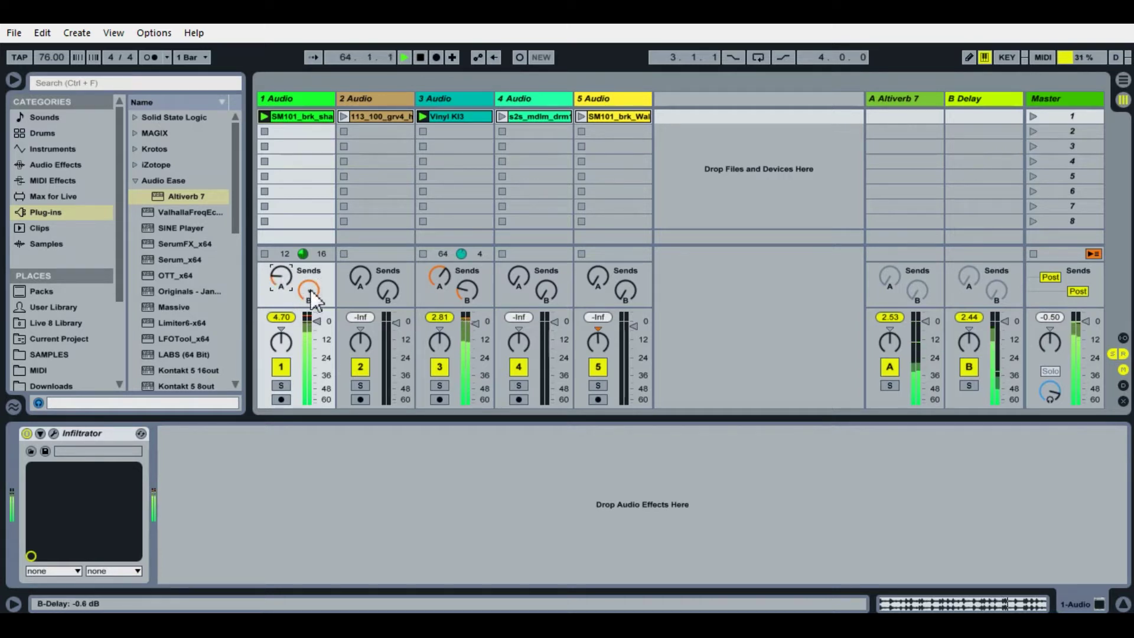
pyautogui.click(583, 117)
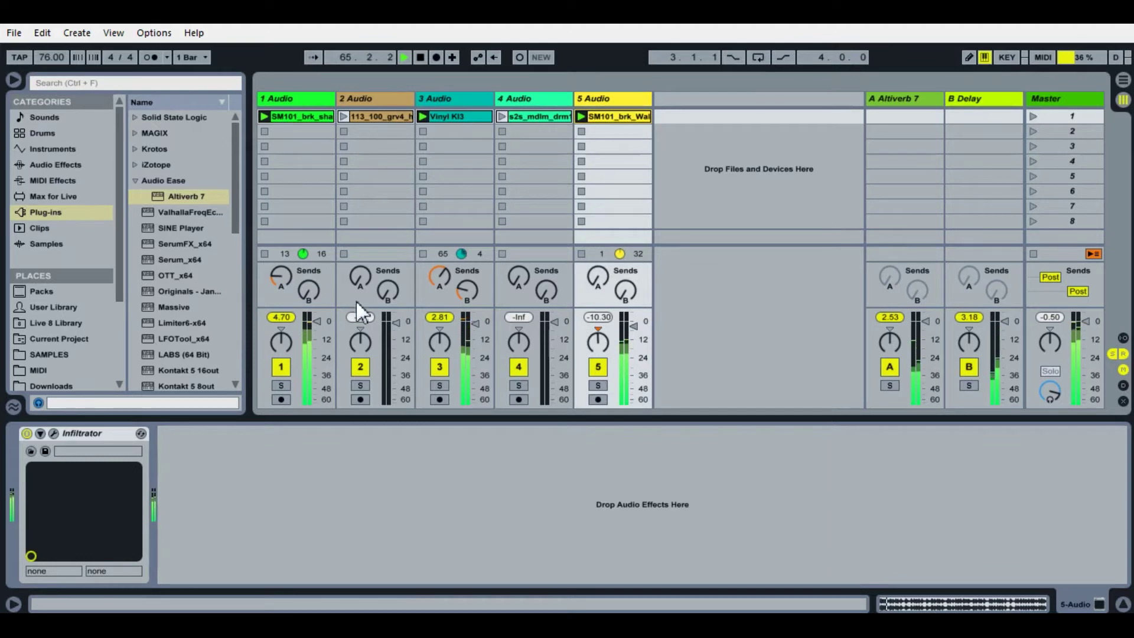
# Step: Reopen Infiltrator on track 1, adjust effect 1's Cutoff to 1.10 kHz and close the plug-in window
pyautogui.click(307, 102)
pyautogui.click(53, 433)
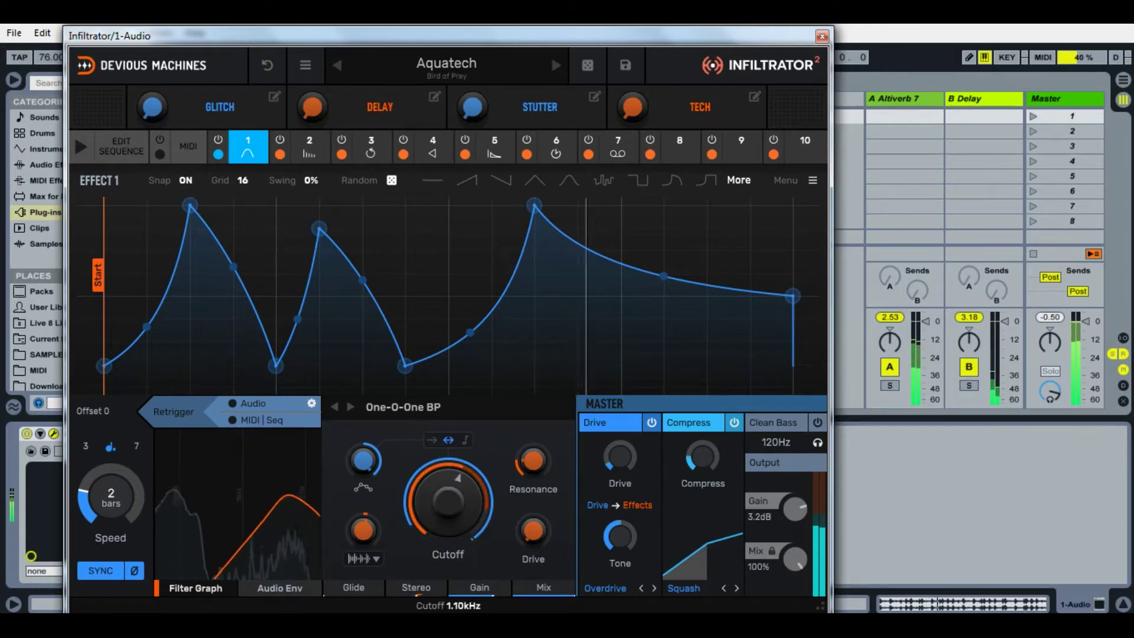
pyautogui.click(821, 37)
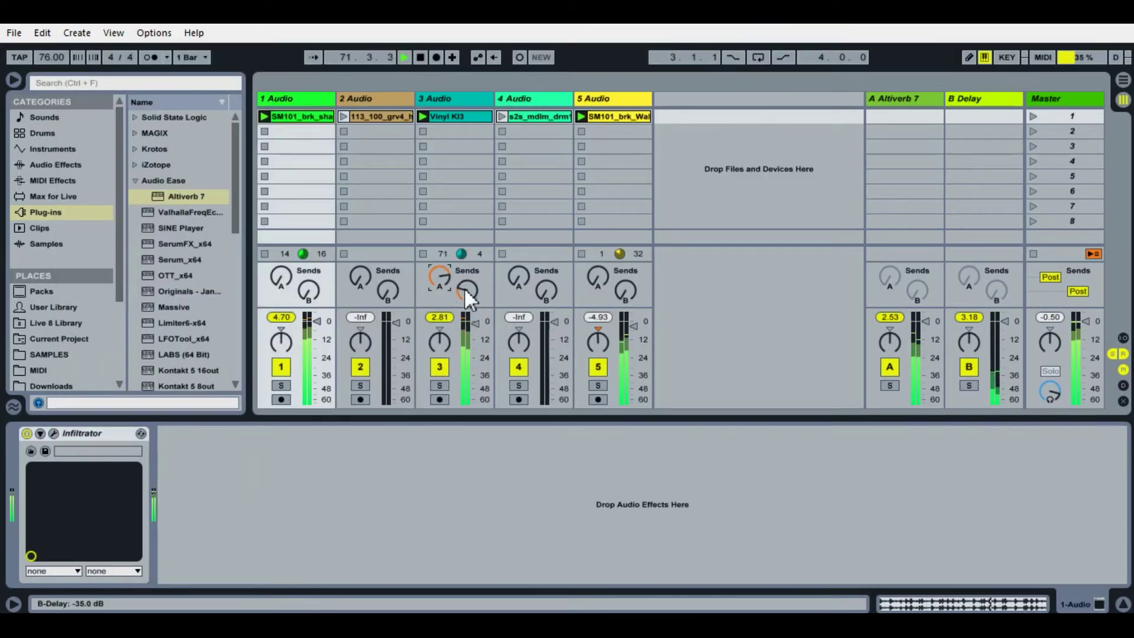
# Step: Turn off track 3's delay send, adjust its reverb send and launch the clip on track 4
pyautogui.moveTo(464, 288); pyautogui.dragTo(438, 269)
pyautogui.click(501, 116)
pyautogui.click(439, 276)
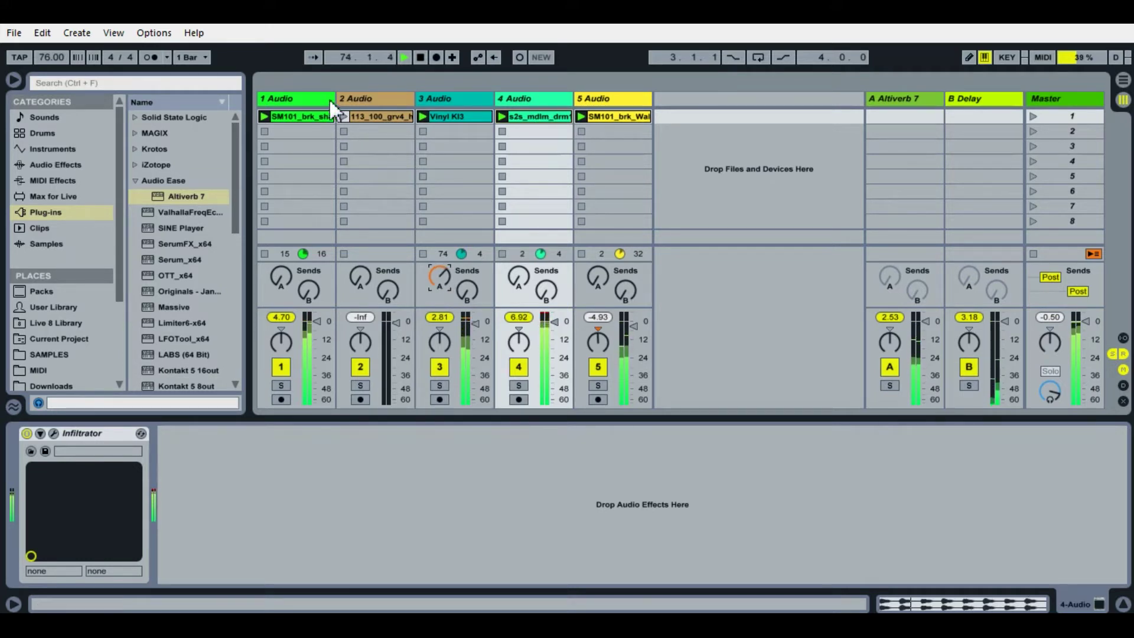
pyautogui.click(551, 98)
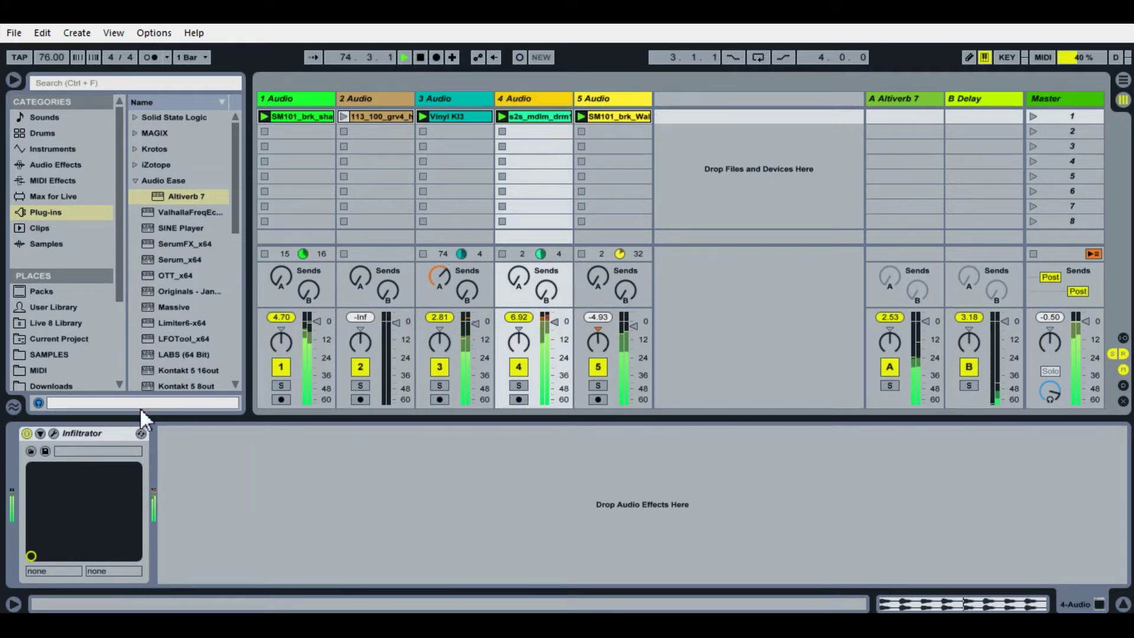
# Step: Raise track 1's delay send and increase the Drive of effect 1 in that track's Infiltrator
pyautogui.click(305, 102)
pyautogui.click(309, 287)
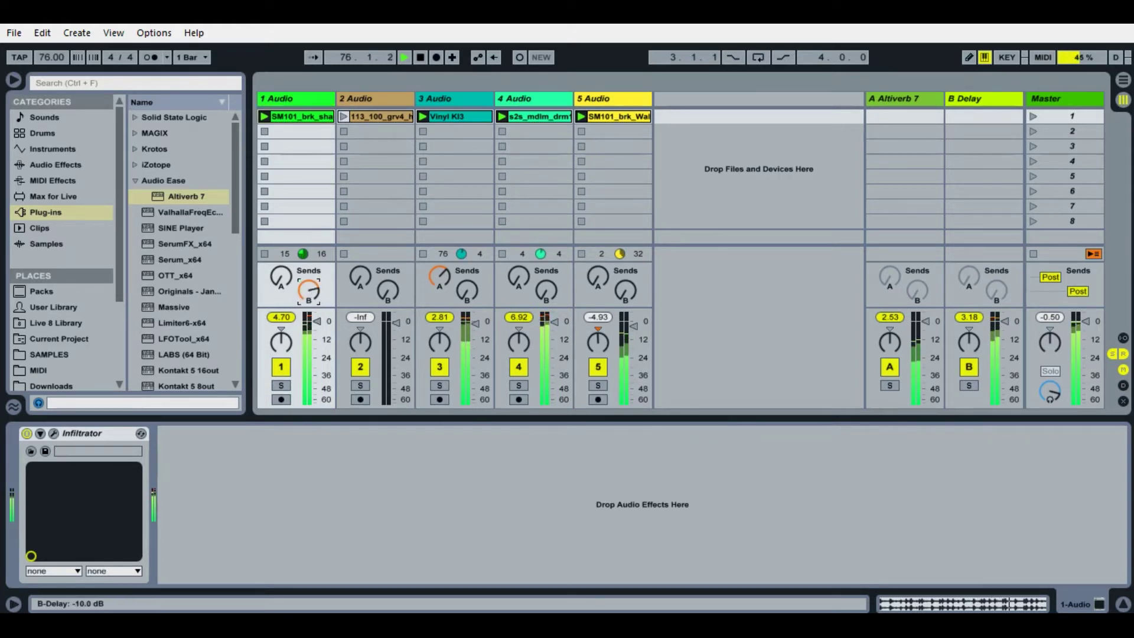
pyautogui.click(53, 433)
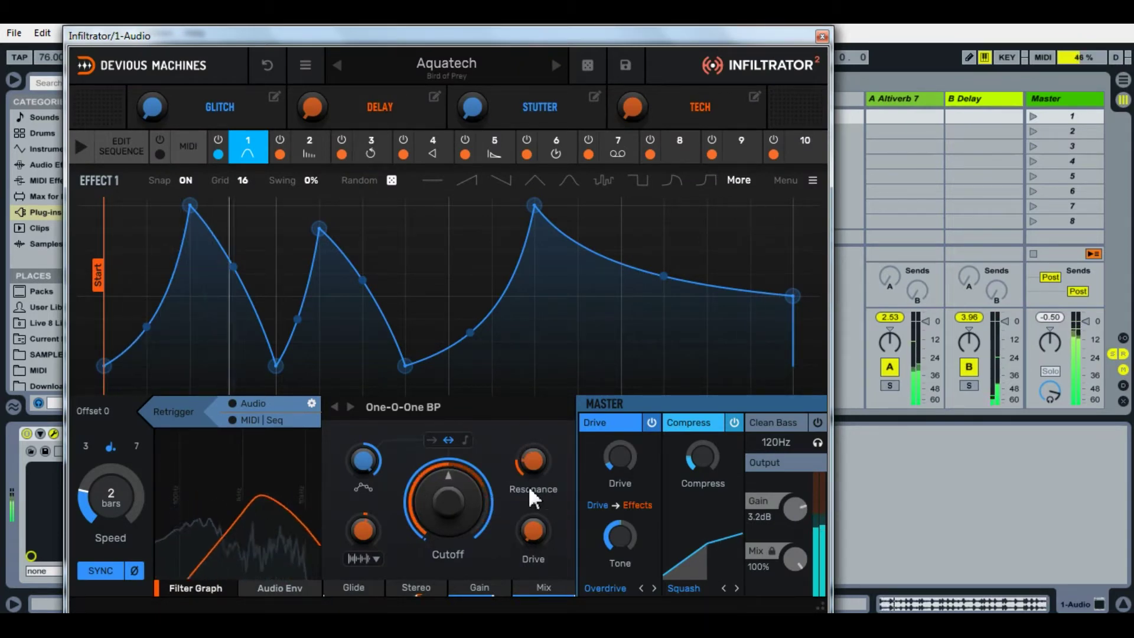
pyautogui.moveTo(532, 531); pyautogui.dragTo(533, 520)
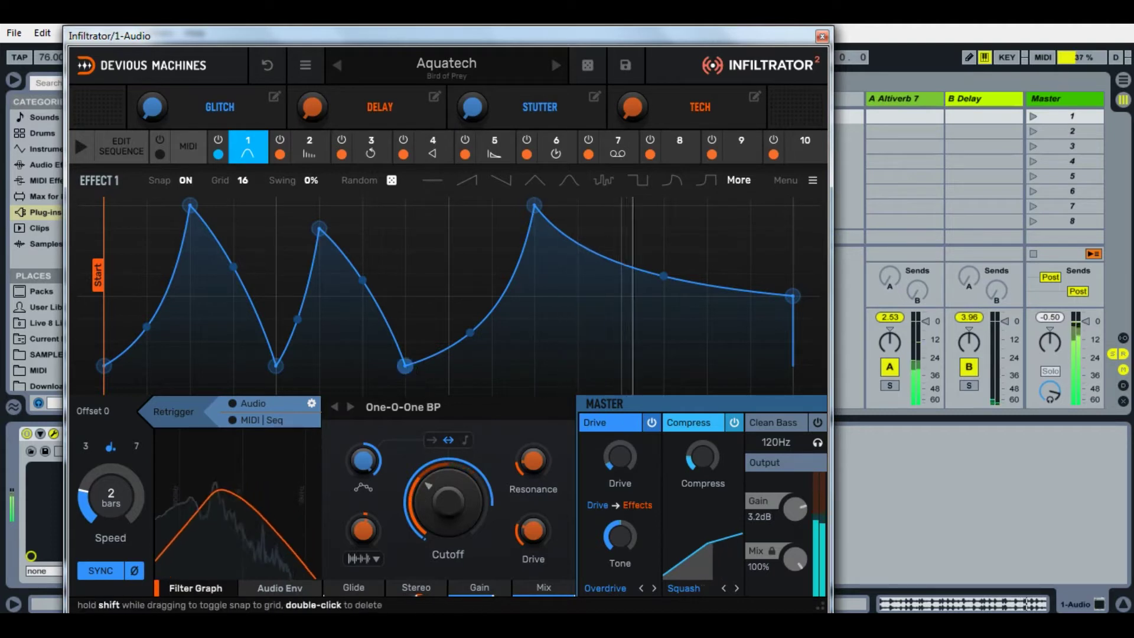
# Step: Raise the two low points between the peaks of effect 1's envelope and sweep the Glitch macro
pyautogui.moveTo(405, 366); pyautogui.dragTo(405, 262)
pyautogui.moveTo(274, 366); pyautogui.dragTo(276, 254)
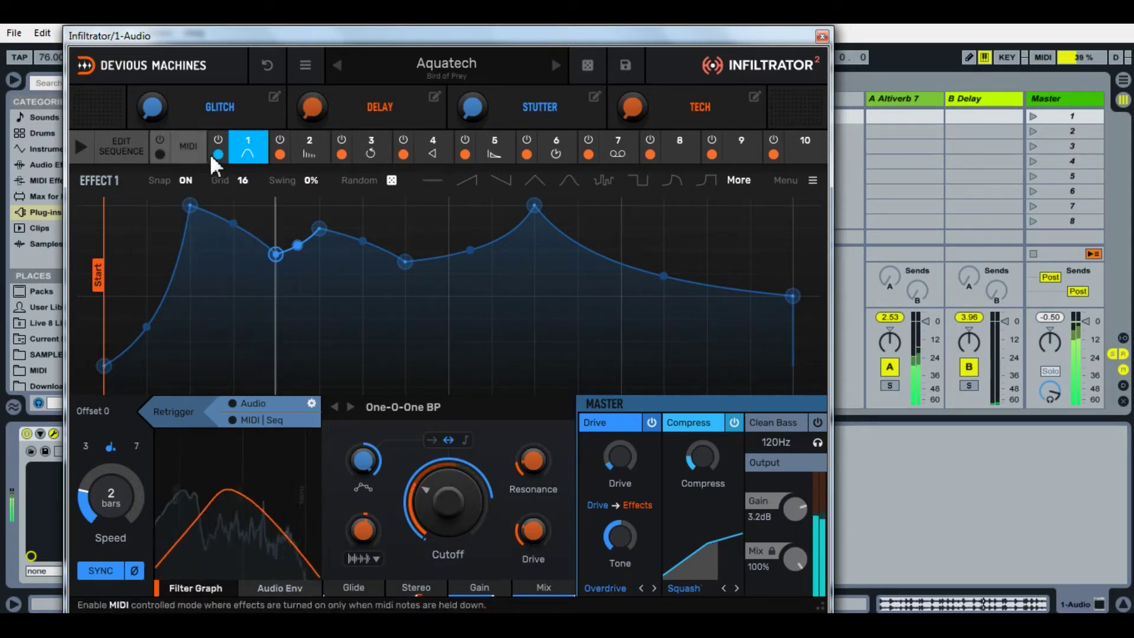
pyautogui.moveTo(152, 107); pyautogui.dragTo(152, 48)
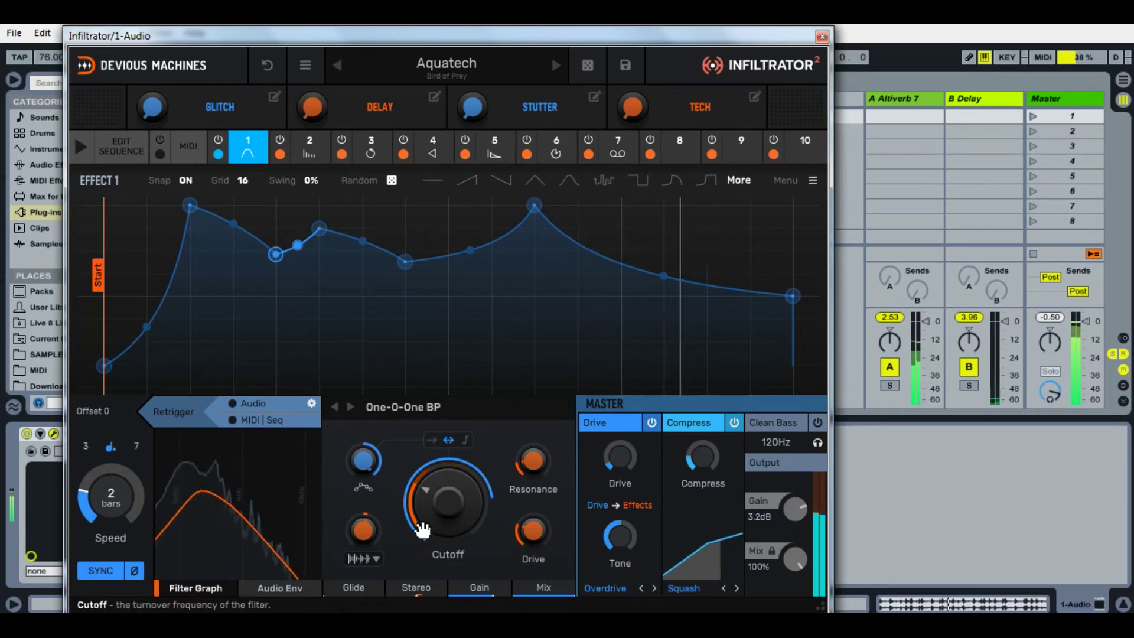
# Step: On effect 3, raise the loop envelope's starting point to full height and increase Speed and Tempo
pyautogui.click(327, 153)
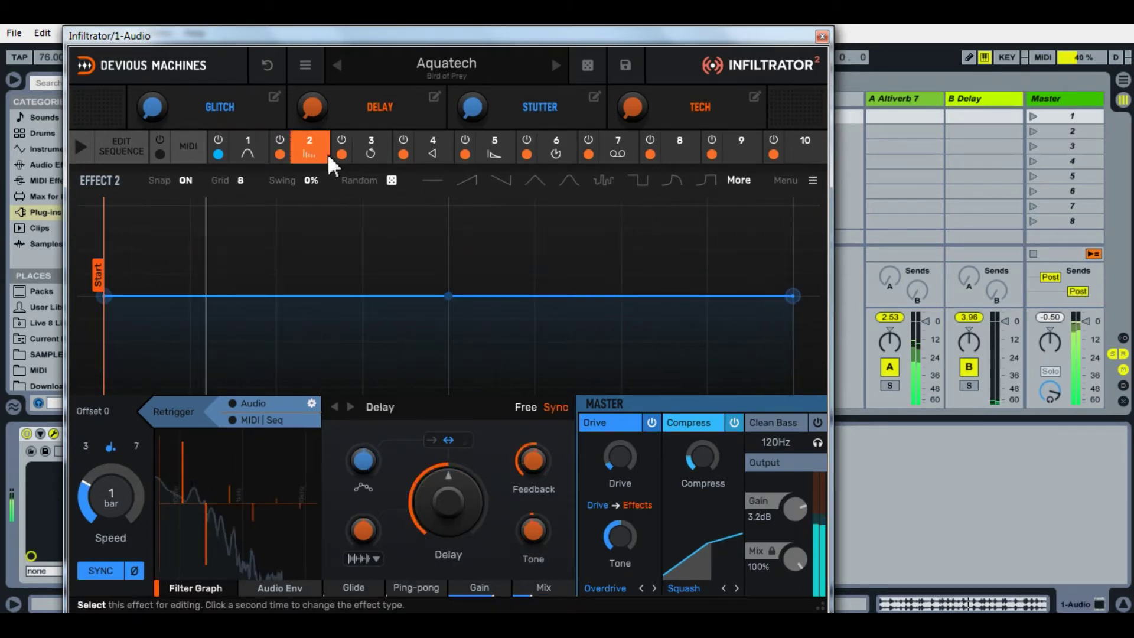
pyautogui.click(367, 157)
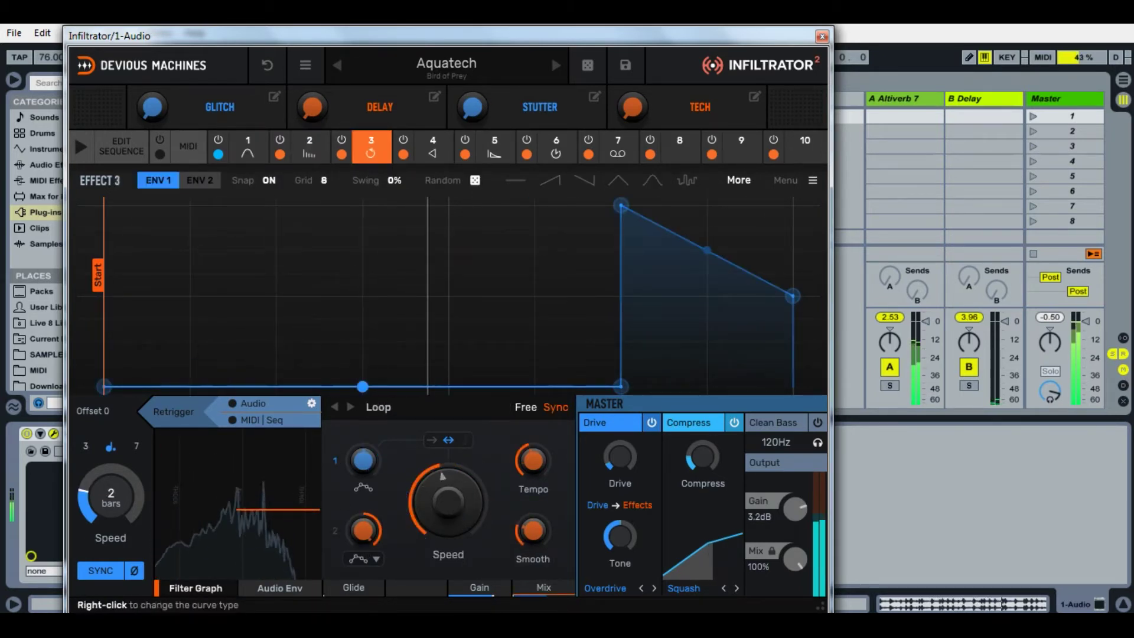
pyautogui.moveTo(377, 387); pyautogui.dragTo(376, 205)
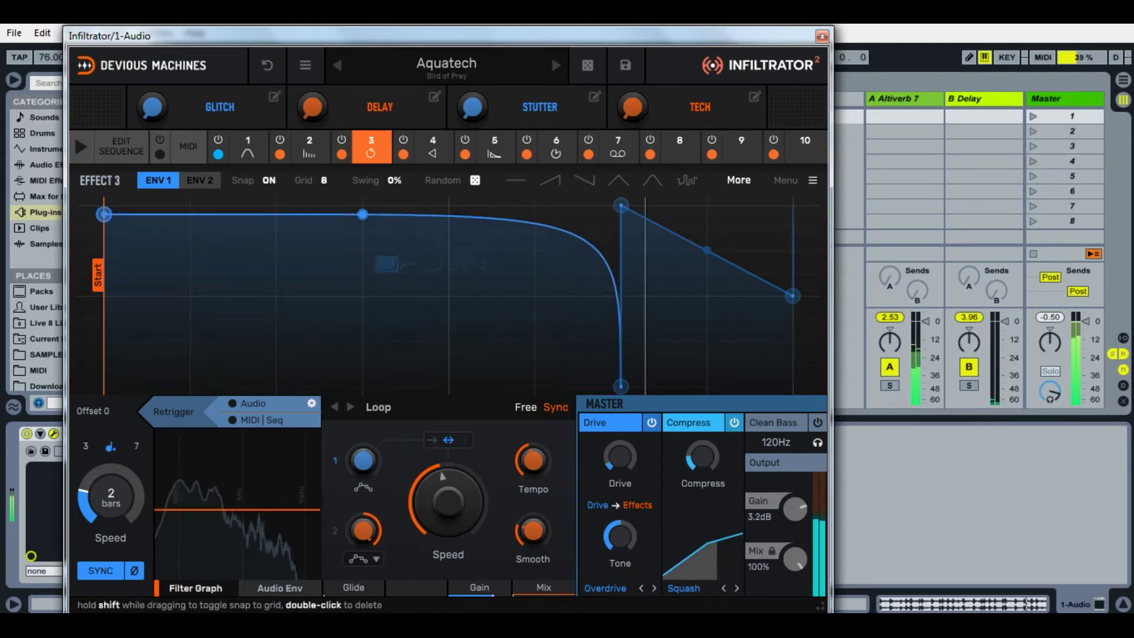
pyautogui.moveTo(443, 481); pyautogui.dragTo(444, 431)
pyautogui.moveTo(528, 473); pyautogui.dragTo(528, 443)
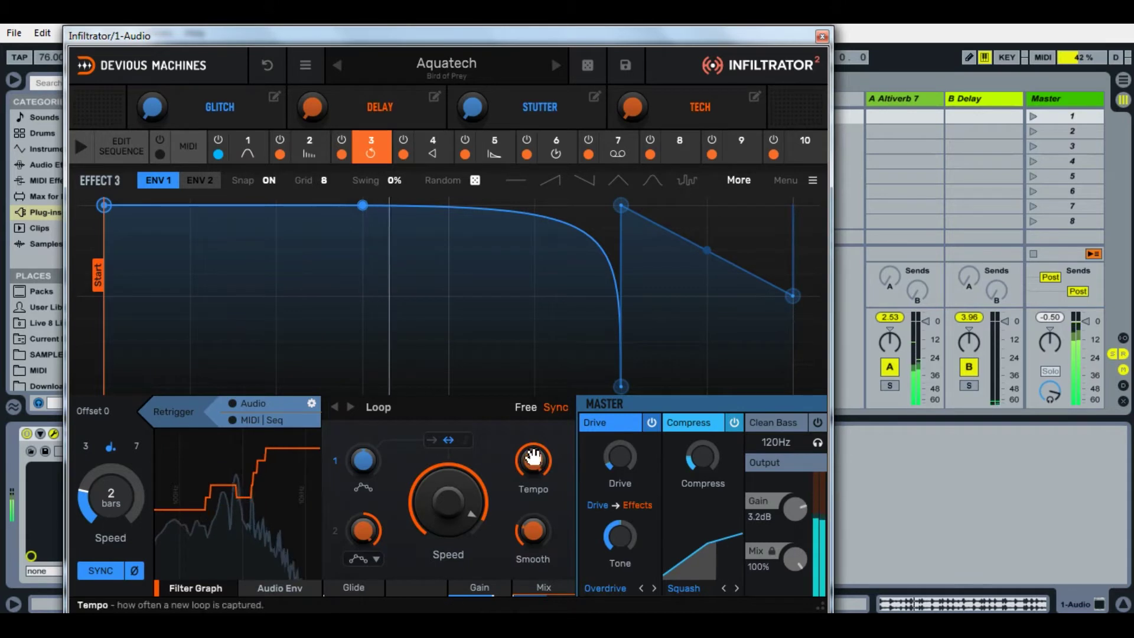
# Step: Drop effect 3's envelope start to the bottom, reduce Speed, set the master Drive to 17% and close the plug-in window
pyautogui.moveTo(104, 204); pyautogui.dragTo(103, 387)
pyautogui.moveTo(436, 517); pyautogui.dragTo(435, 540)
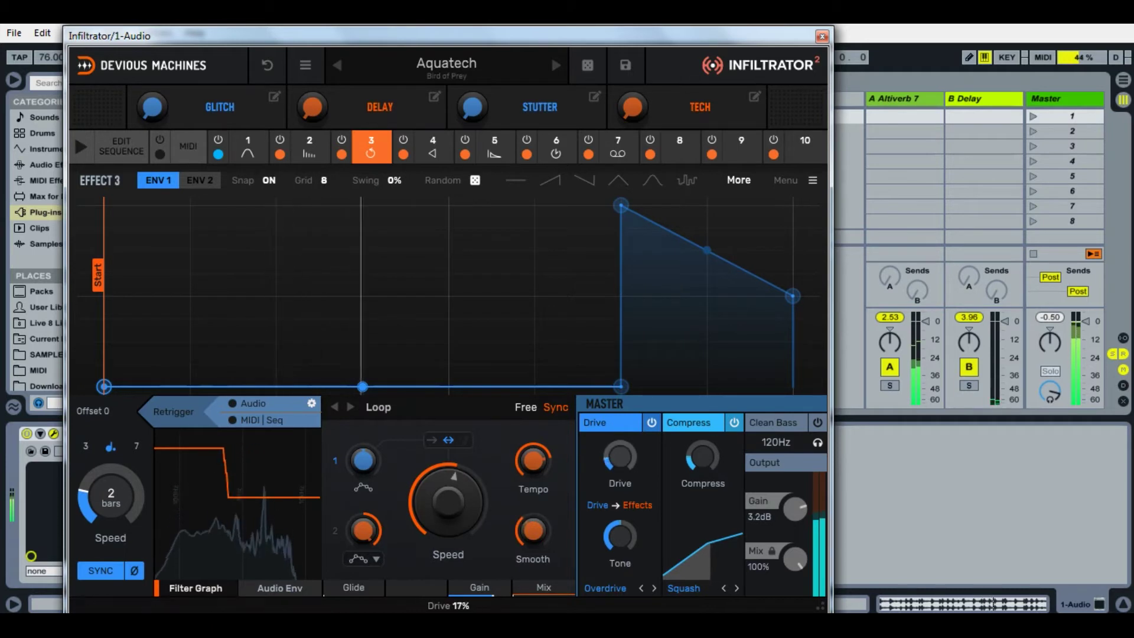
pyautogui.click(822, 36)
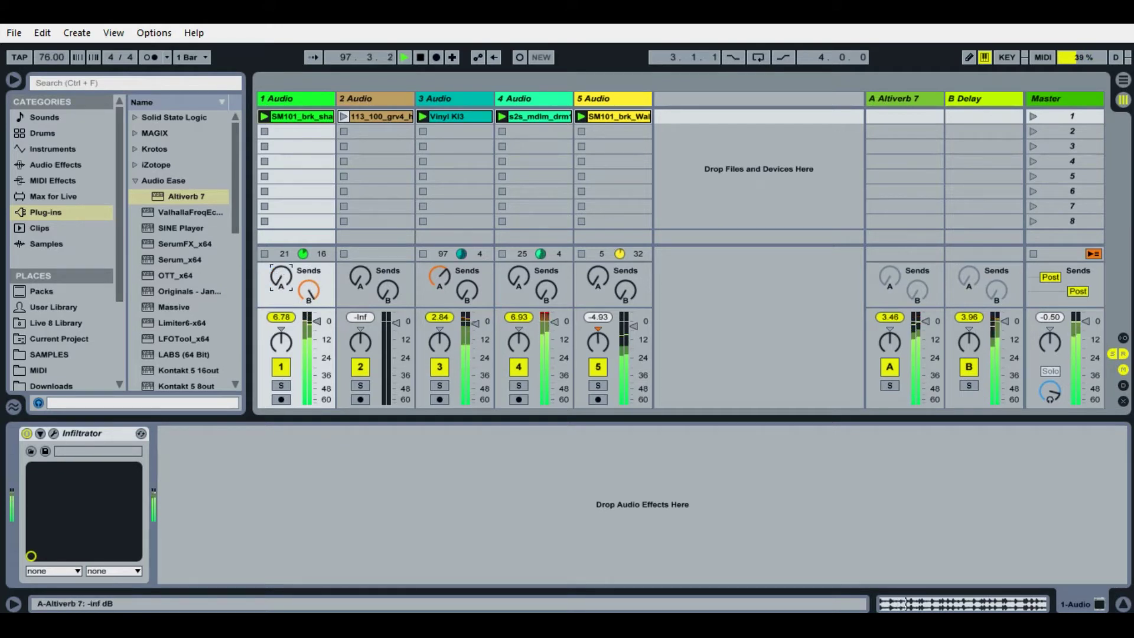
# Step: Raise the reverb sends on tracks 1 and 3 and turn track 4's delay send fully down
pyautogui.moveTo(282, 272); pyautogui.dragTo(282, 384)
pyautogui.moveTo(438, 282); pyautogui.dragTo(439, 267)
pyautogui.moveTo(284, 276); pyautogui.dragTo(284, 177)
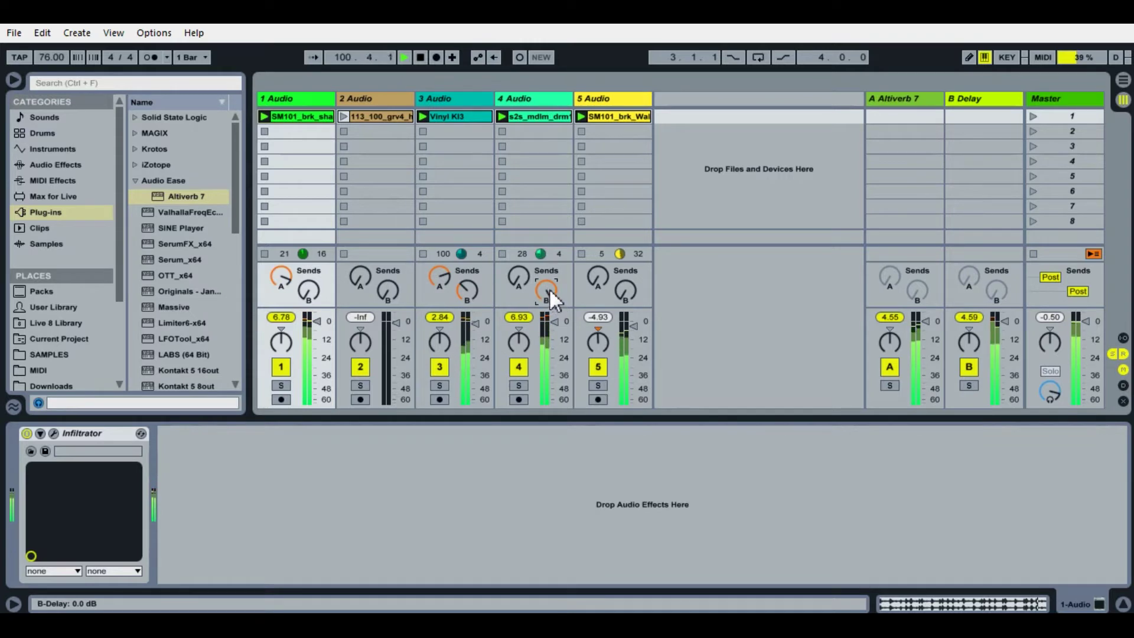
pyautogui.moveTo(542, 285); pyautogui.dragTo(542, 383)
# Step: Open Infiltrator on track 3 and raise effect 10's small early bump near the top and its late low point to full height
pyautogui.click(435, 101)
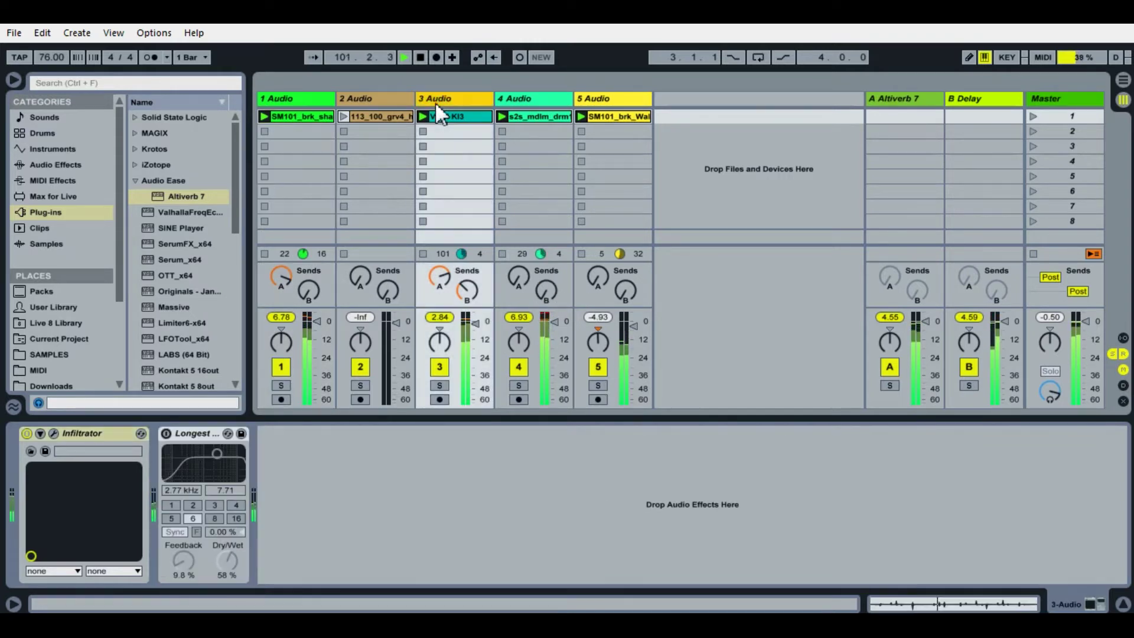
pyautogui.click(53, 433)
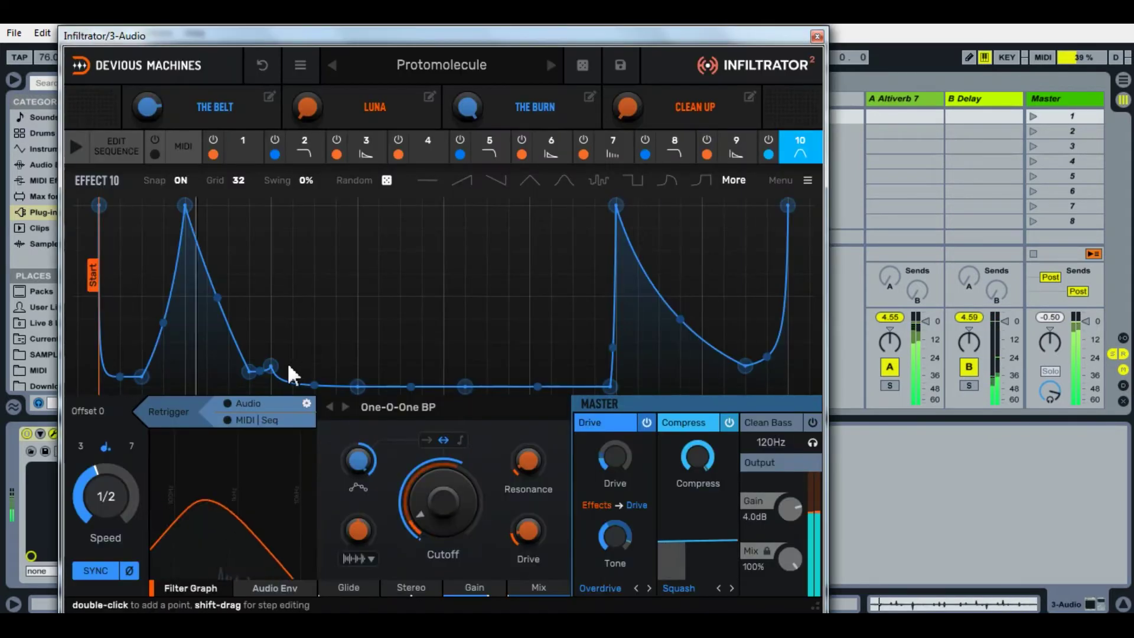
pyautogui.moveTo(273, 357); pyautogui.dragTo(271, 224)
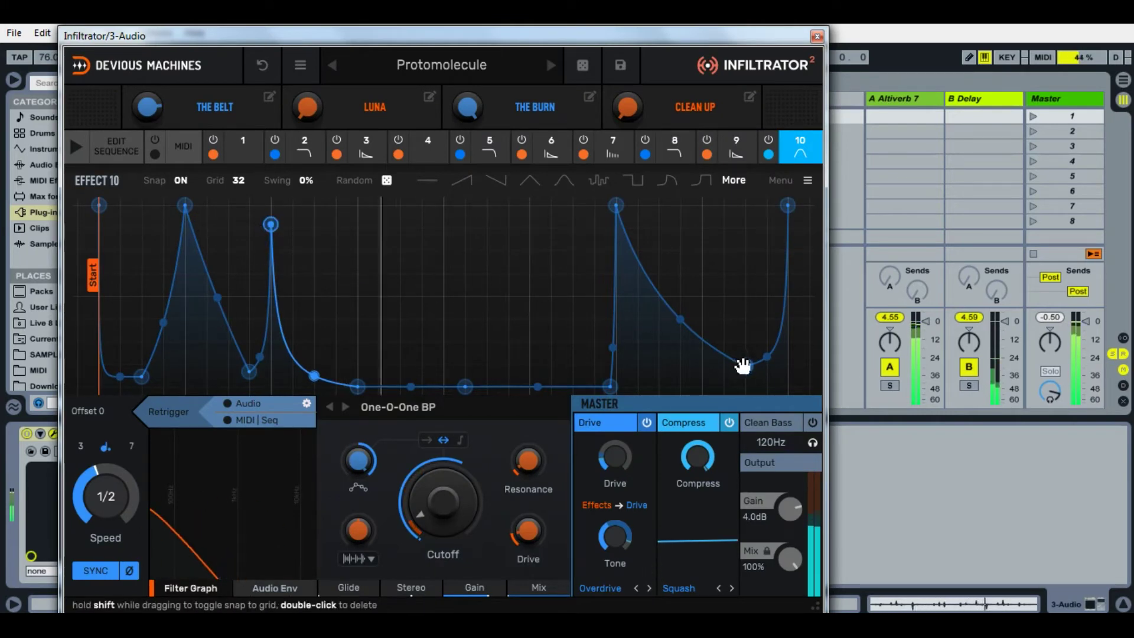
pyautogui.moveTo(745, 366); pyautogui.dragTo(745, 205)
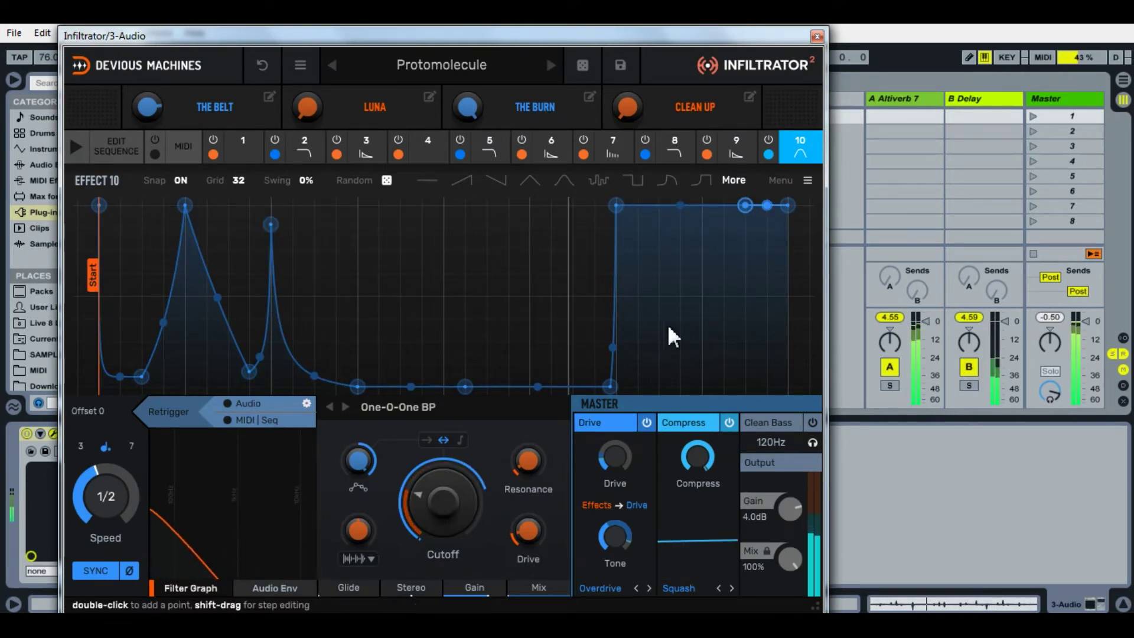
# Step: Adjust effect 10's Cutoff, pull the late envelope point back down and lower the small early peak to mid height
pyautogui.moveTo(479, 478); pyautogui.dragTo(436, 454)
pyautogui.moveTo(745, 205); pyautogui.dragTo(745, 336)
pyautogui.moveTo(443, 502); pyautogui.dragTo(443, 515)
pyautogui.moveTo(270, 225); pyautogui.dragTo(271, 296)
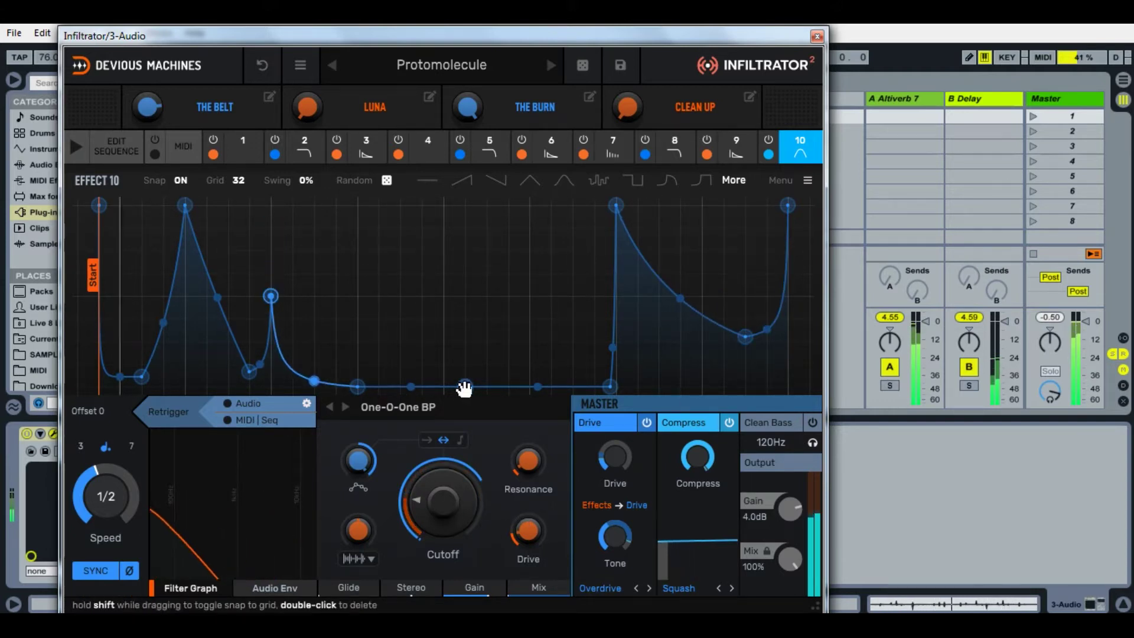
# Step: Create a full-height peak in the middle of effect 10's envelope, raise the small early peak near the top and increase Cutoff
pyautogui.moveTo(466, 387); pyautogui.dragTo(487, 221)
pyautogui.moveTo(269, 297); pyautogui.dragTo(270, 225)
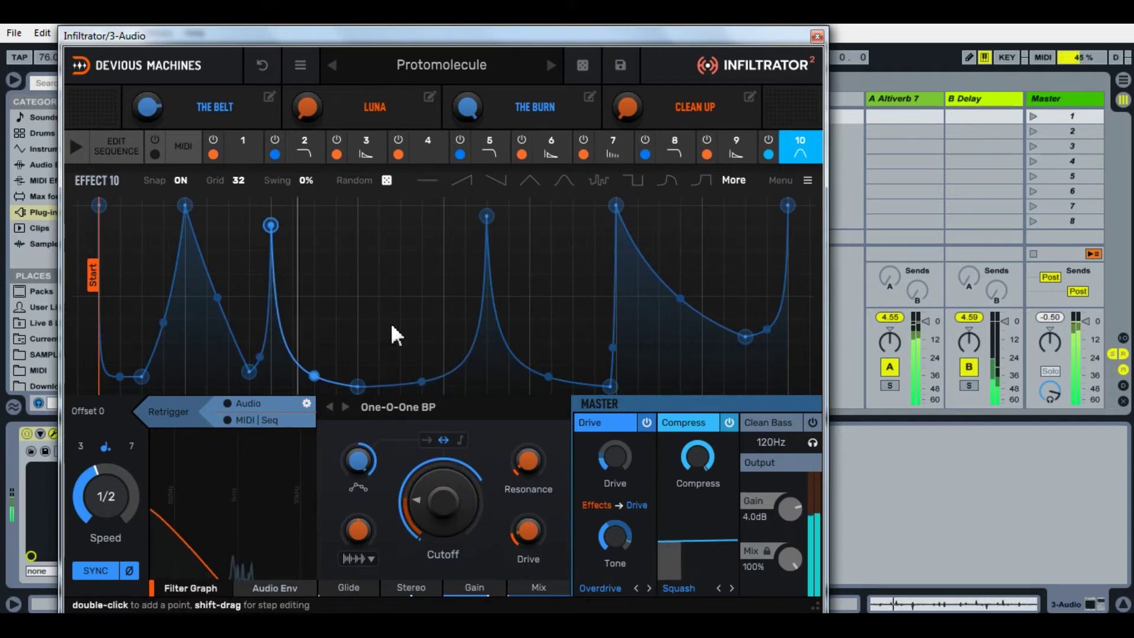
pyautogui.moveTo(487, 216); pyautogui.dragTo(486, 205)
pyautogui.moveTo(434, 505); pyautogui.dragTo(476, 417)
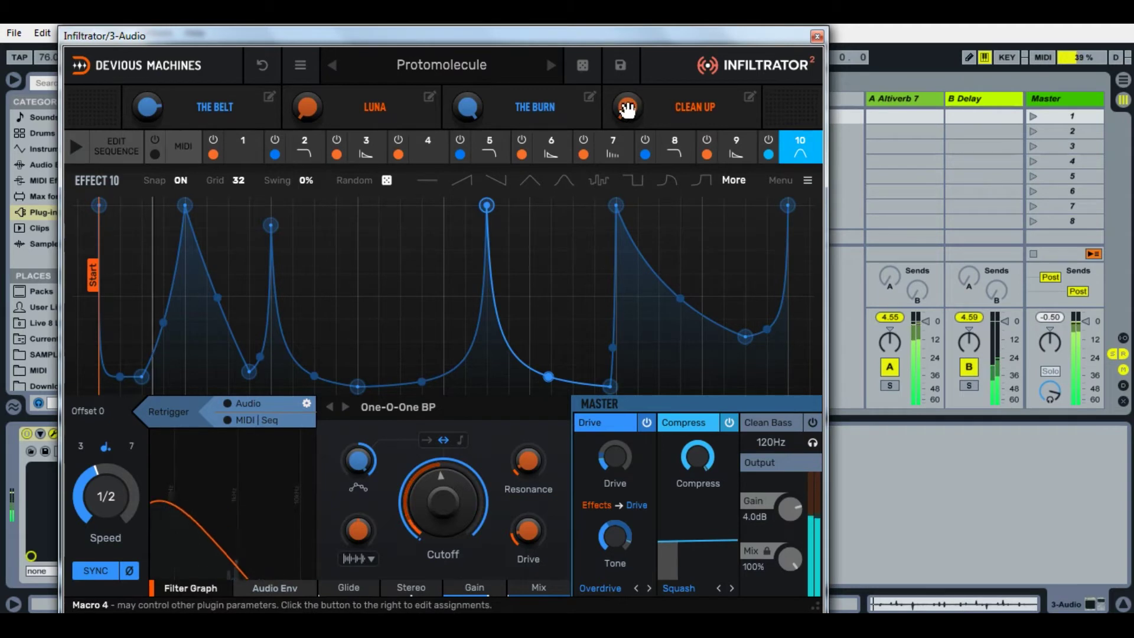
# Step: Try The Burn macro and vary the Cutoff and Resonance of effect 10's One-O-One BP filter
pyautogui.moveTo(467, 107)
pyautogui.mouseDown()
pyautogui.moveTo(467, 119)
pyautogui.moveTo(473, 89)
pyautogui.mouseUp()
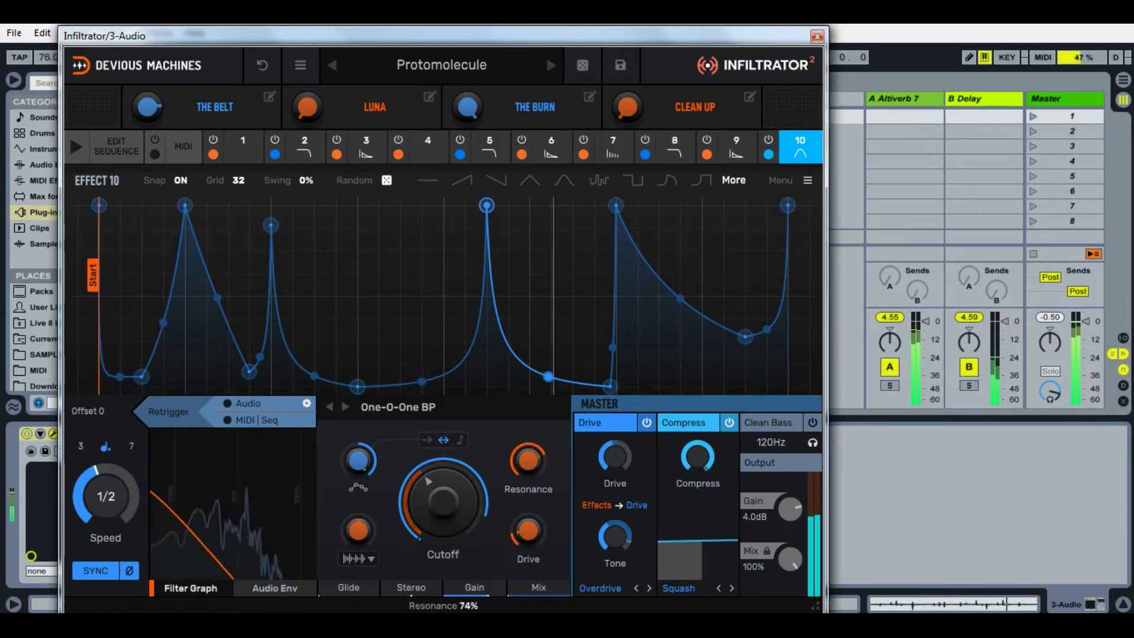
pyautogui.moveTo(408, 517); pyautogui.dragTo(436, 519)
pyautogui.moveTo(525, 461); pyautogui.dragTo(525, 511)
pyautogui.moveTo(473, 487); pyautogui.dragTo(528, 443)
pyautogui.moveTo(440, 499)
pyautogui.mouseDown()
pyautogui.moveTo(440, 477)
pyautogui.moveTo(441, 503)
pyautogui.mouseUp()
pyautogui.moveTo(515, 464); pyautogui.dragTo(515, 445)
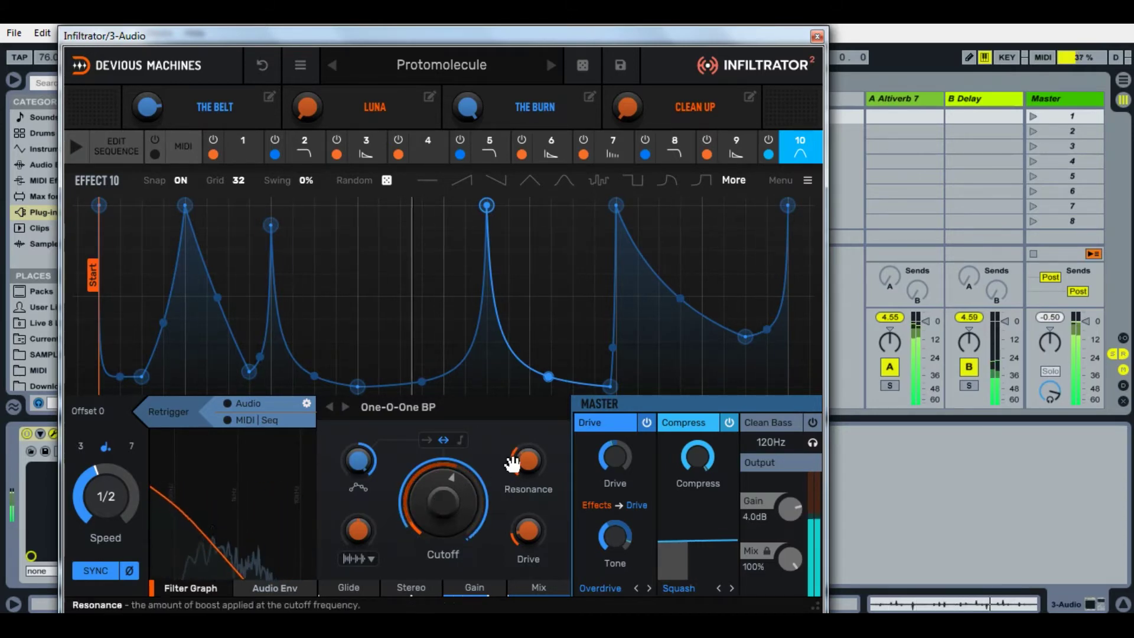
# Step: Reposition the plug-in window, raise the late low point of effect 10's envelope to full height and readjust Cutoff
pyautogui.moveTo(566, 38); pyautogui.dragTo(498, 91)
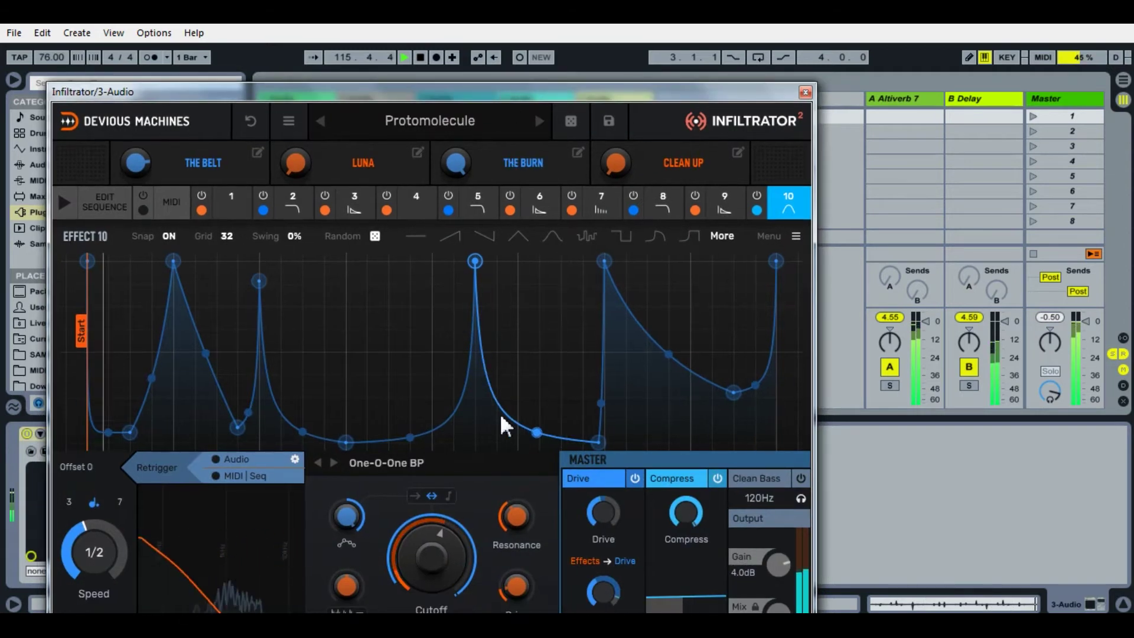
pyautogui.moveTo(742, 396); pyautogui.dragTo(737, 261)
pyautogui.moveTo(568, 98); pyautogui.dragTo(566, 69)
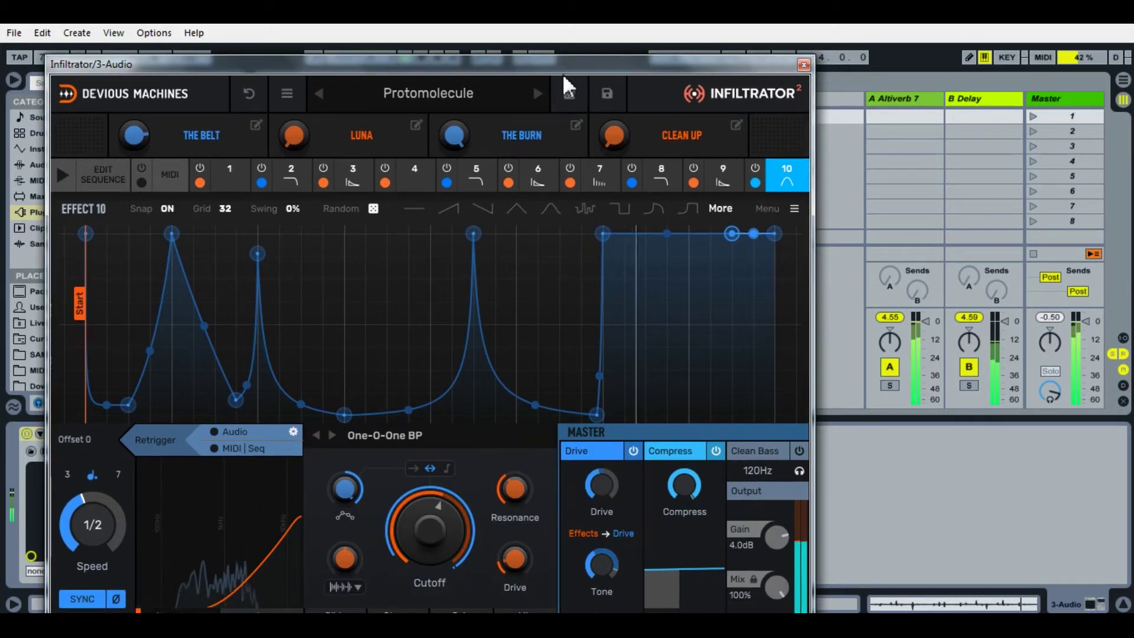
pyautogui.moveTo(446, 518); pyautogui.dragTo(444, 560)
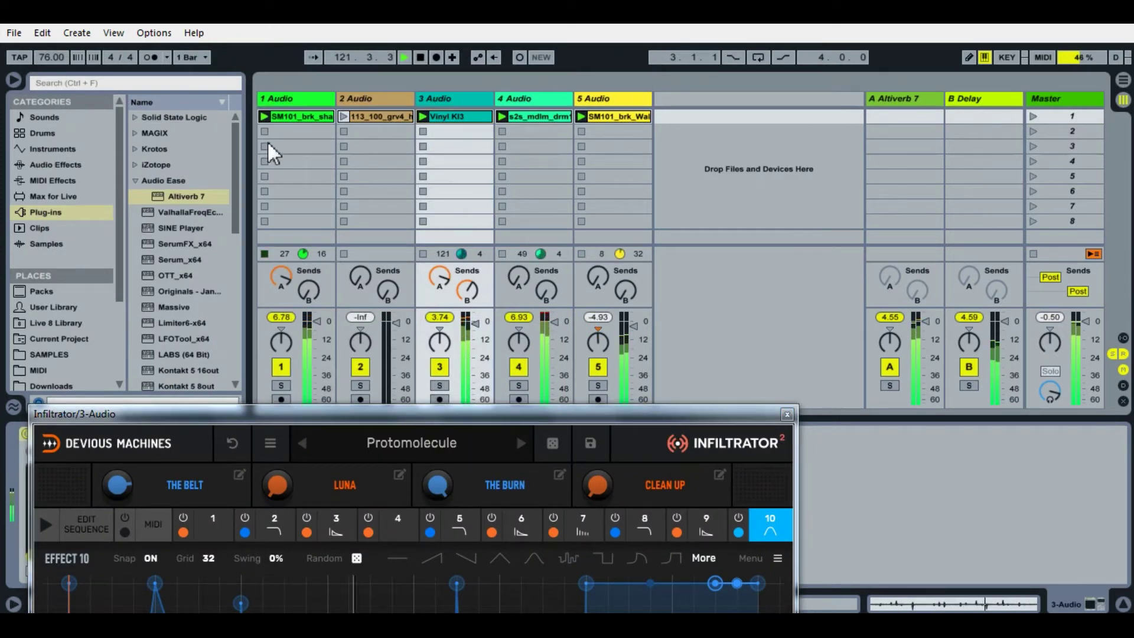
# Step: Stop the clip on track 1 and select that track
pyautogui.click(264, 111)
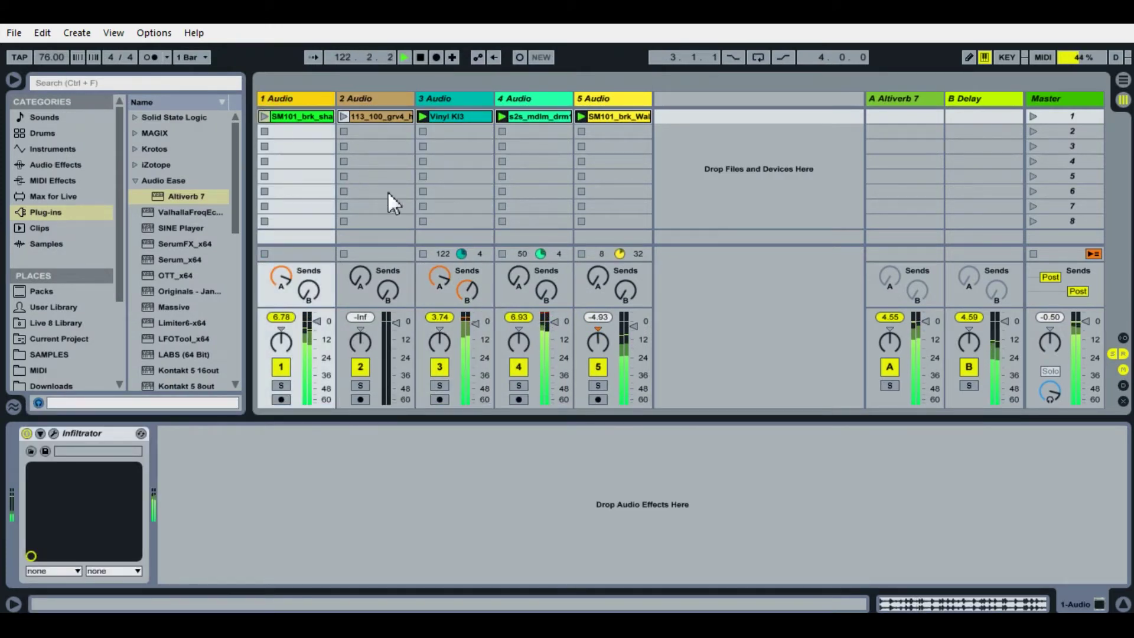
# Step: Open Infiltrator on track 3, reposition its window and move effect 10's Start marker to the late steep rise of the envelope
pyautogui.click(465, 117)
pyautogui.moveTo(540, 36); pyautogui.dragTo(545, 187)
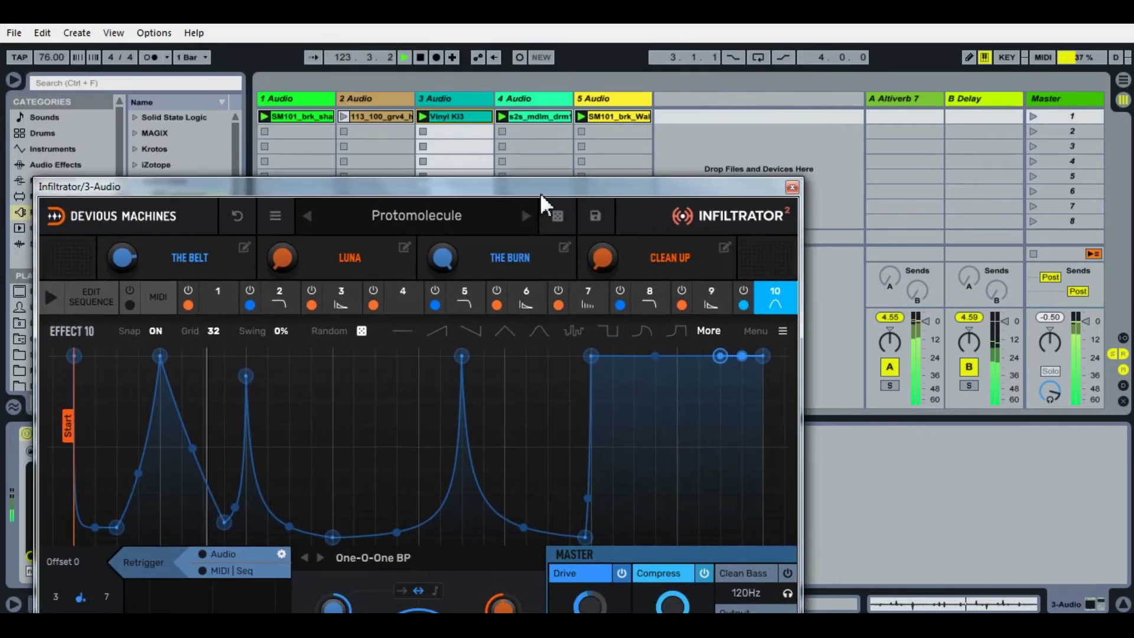
pyautogui.moveTo(727, 188); pyautogui.dragTo(763, 84)
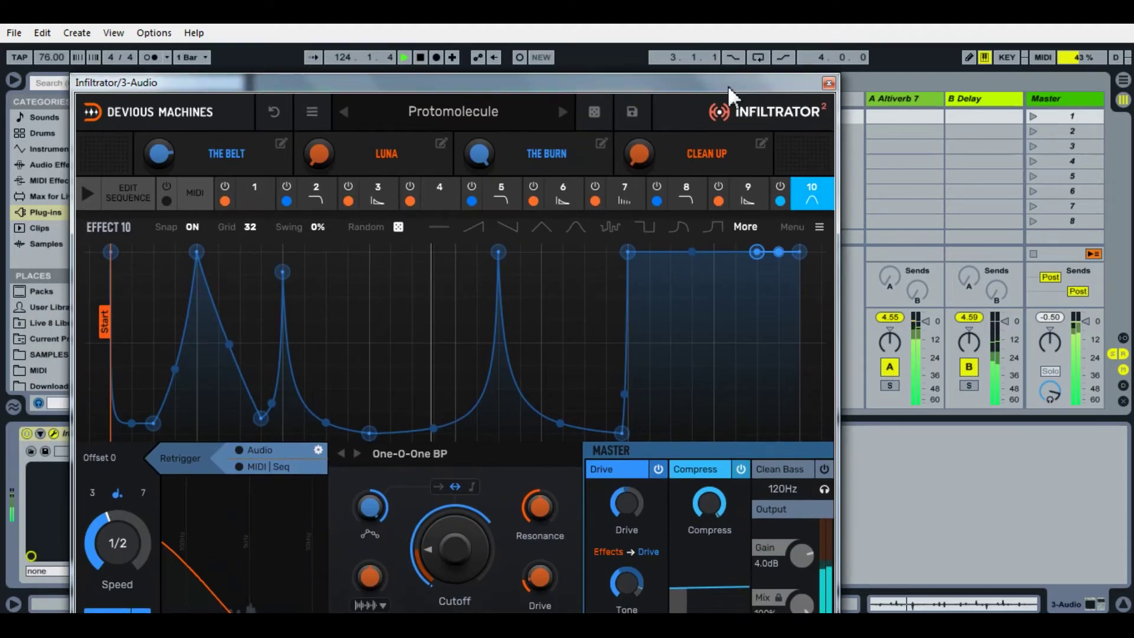
pyautogui.moveTo(118, 328); pyautogui.dragTo(622, 319)
pyautogui.moveTo(552, 83); pyautogui.dragTo(486, 52)
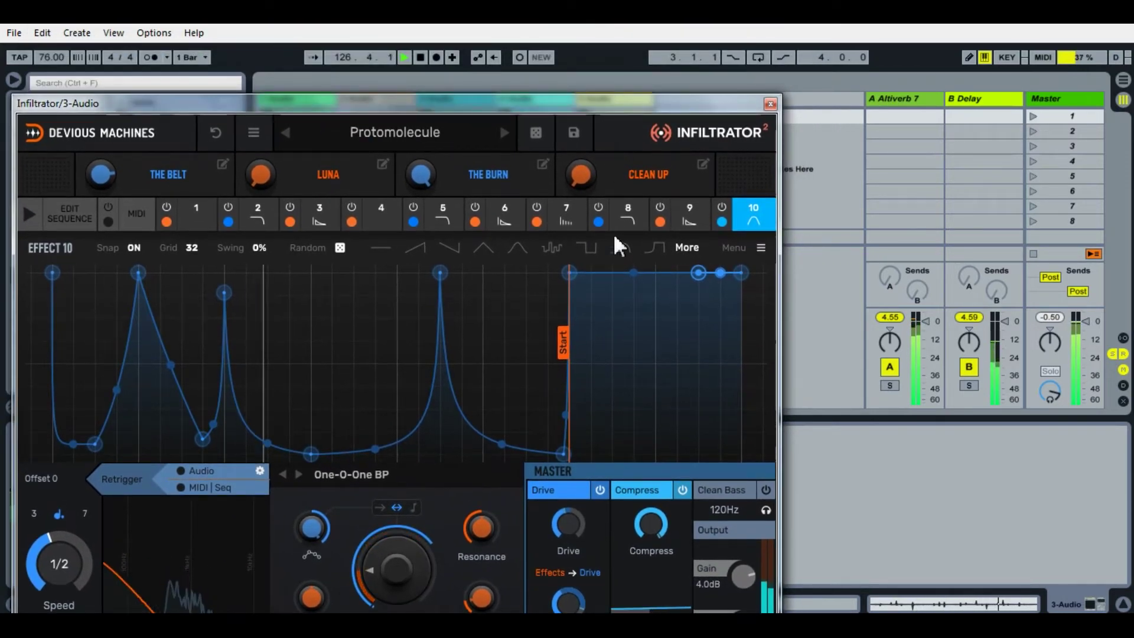
# Step: Move effect 10's Start marker back to the second early peak, readjust Cutoff and close the plug-in window
pyautogui.moveTo(561, 342)
pyautogui.mouseDown()
pyautogui.moveTo(325, 375)
pyautogui.moveTo(306, 350)
pyautogui.moveTo(230, 353)
pyautogui.mouseUp()
pyautogui.moveTo(427, 530); pyautogui.dragTo(427, 507)
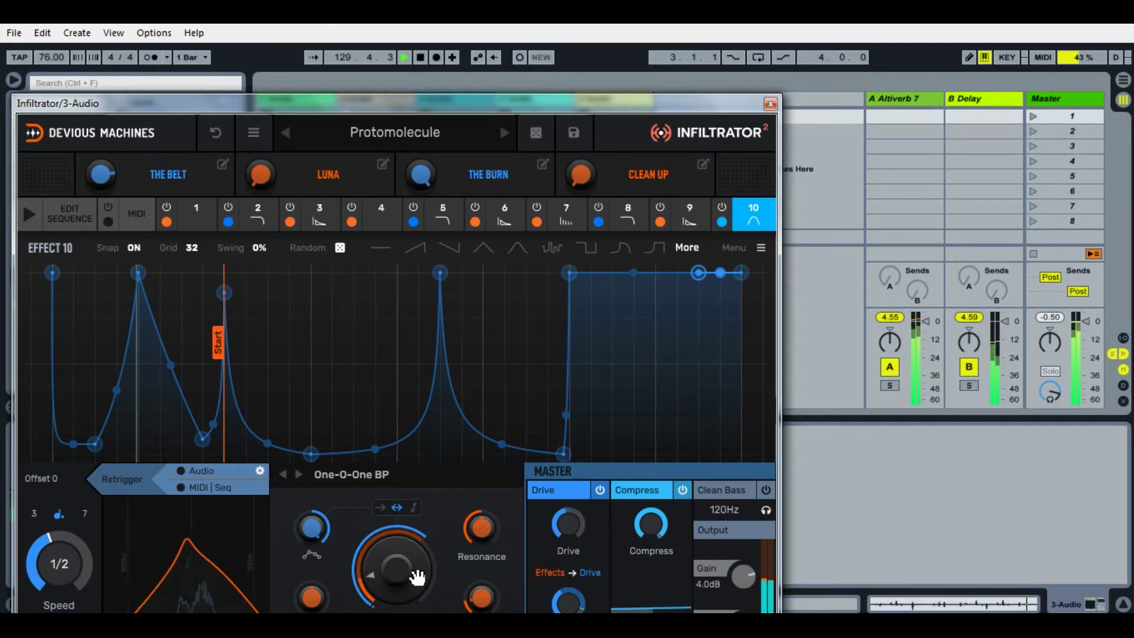
pyautogui.click(770, 104)
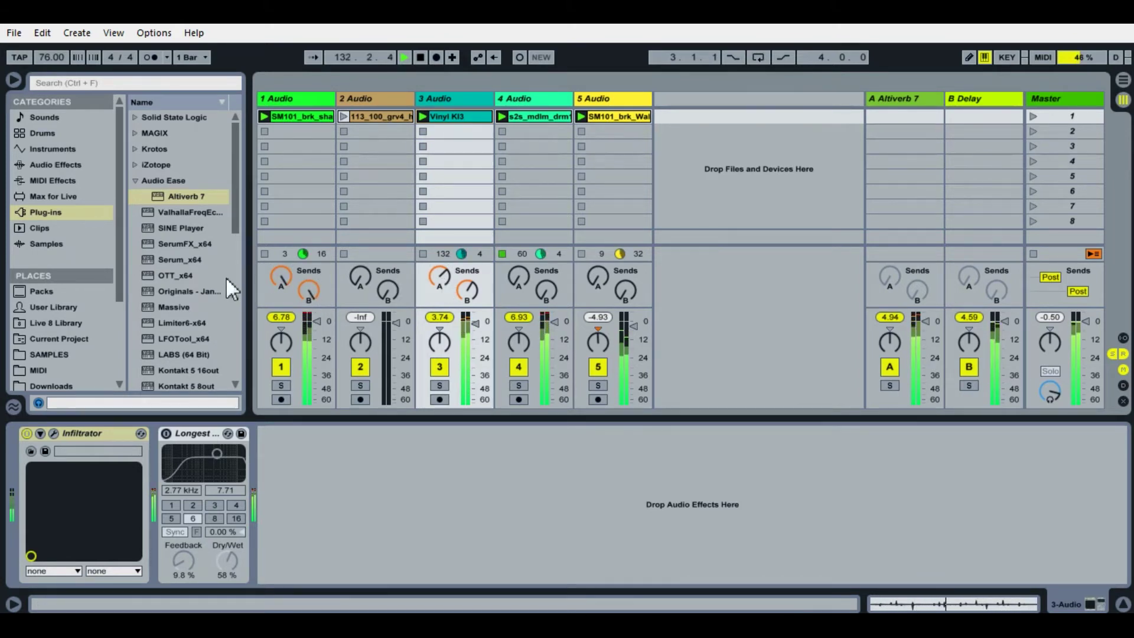
# Step: Stop the clips on tracks 1 and 5 and turn down the reverb and delay sends on tracks 1 and 3
pyautogui.click(267, 250)
pyautogui.click(582, 240)
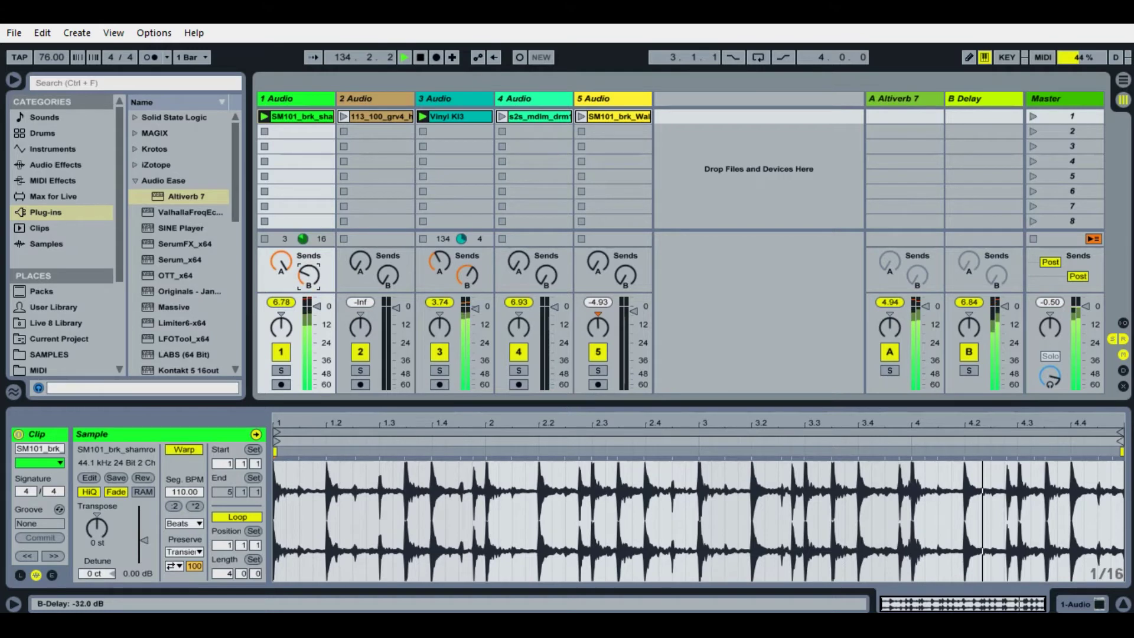
pyautogui.click(280, 263)
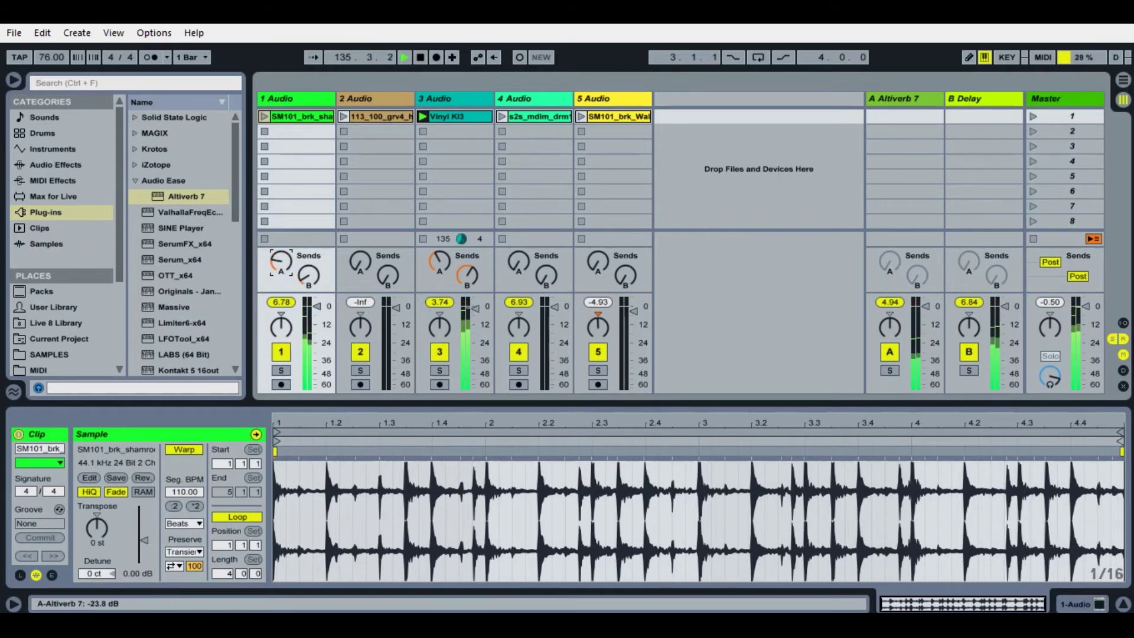
pyautogui.click(464, 276)
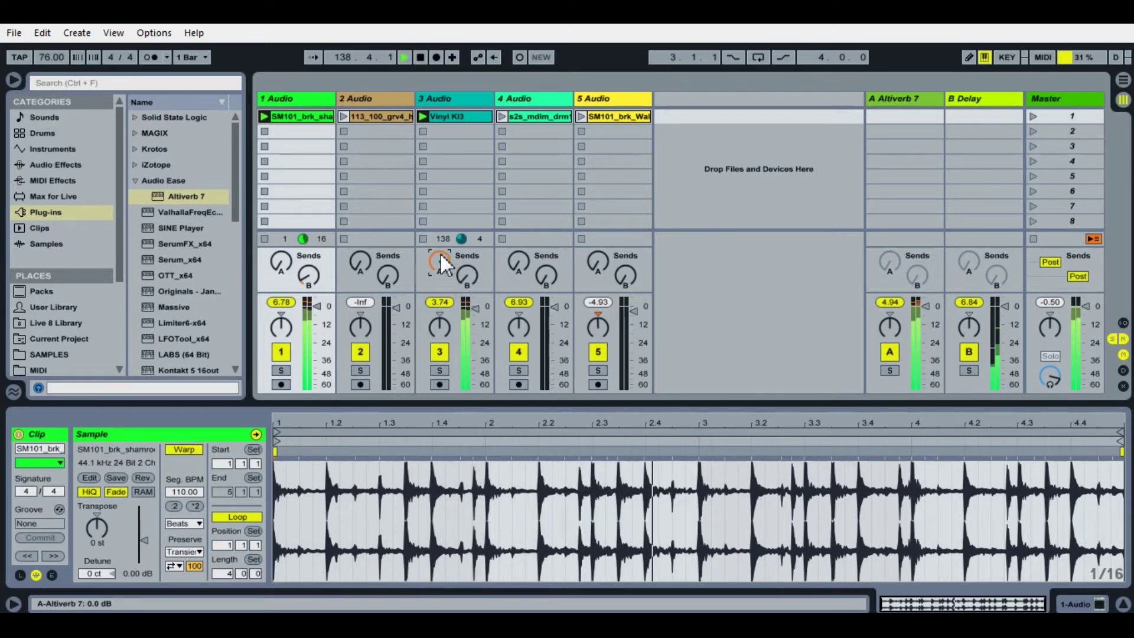
# Step: Open the clip on track 1 and set its Transpose to -48 st
pyautogui.click(442, 97)
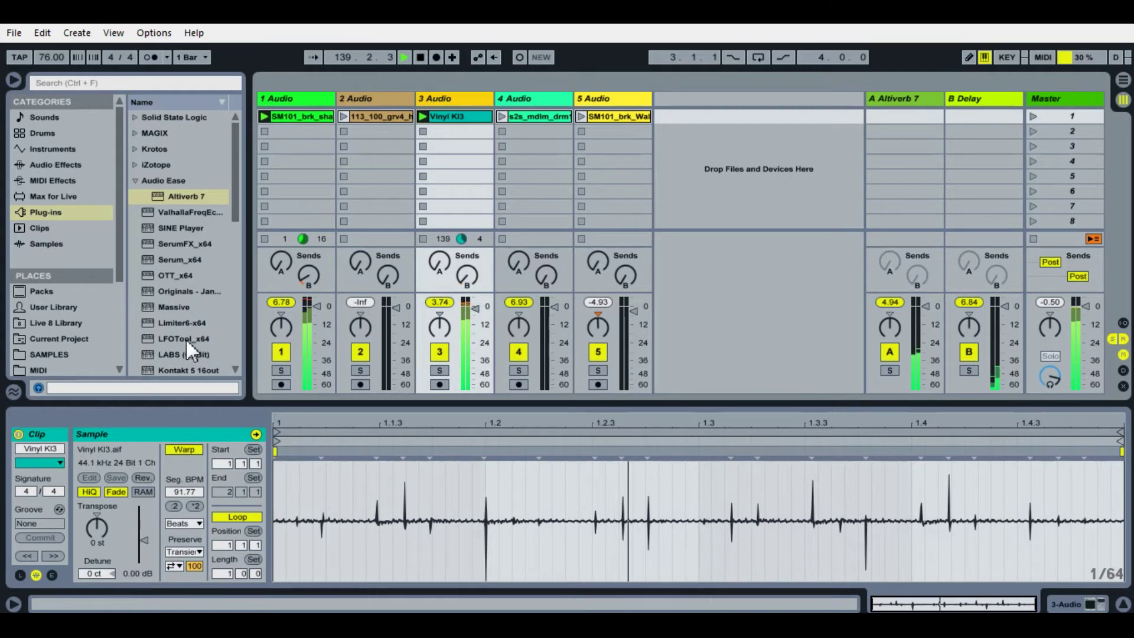
pyautogui.doubleClick(313, 99)
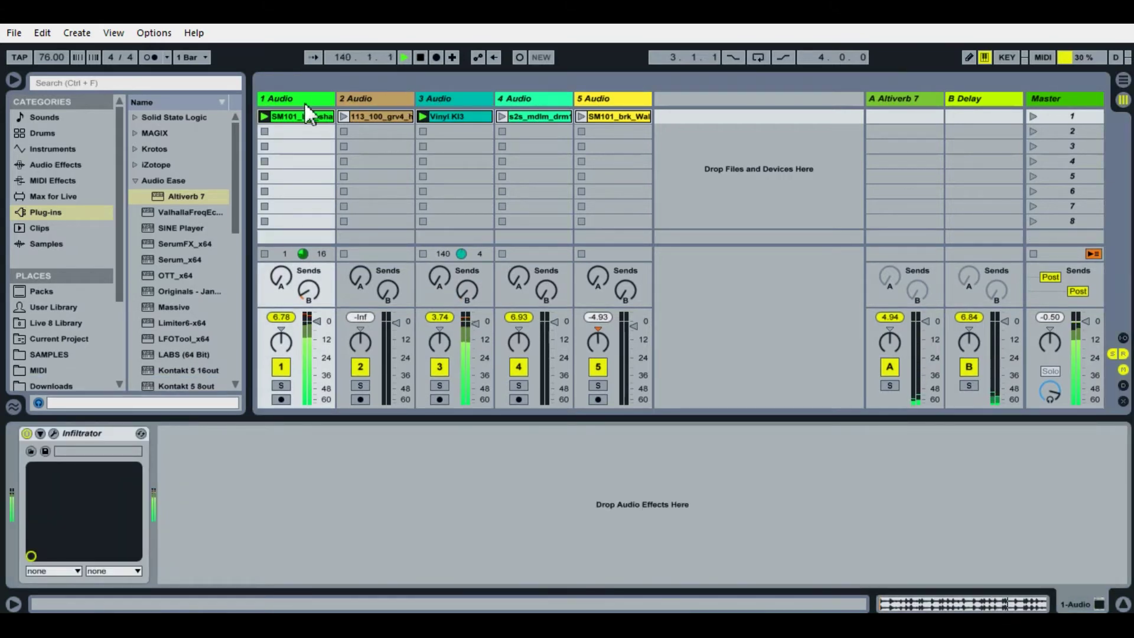
pyautogui.click(295, 116)
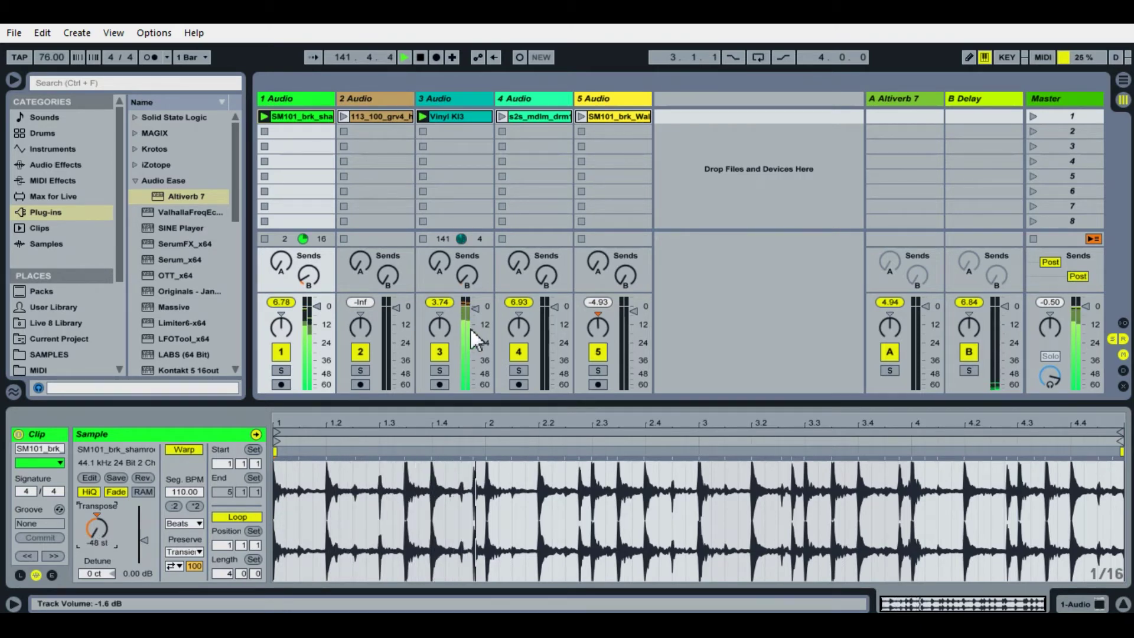
# Step: Reopen Infiltrator on track 3, move its window clear of the mixer and raise track 3's Altiverb 7 send
pyautogui.doubleClick(430, 98)
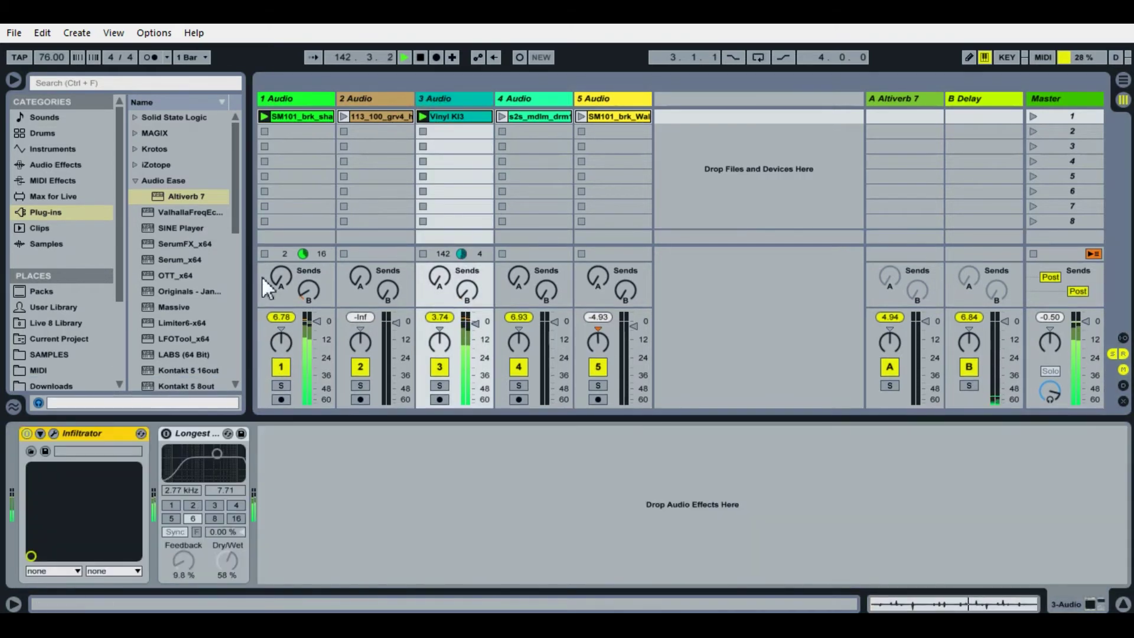
pyautogui.click(54, 433)
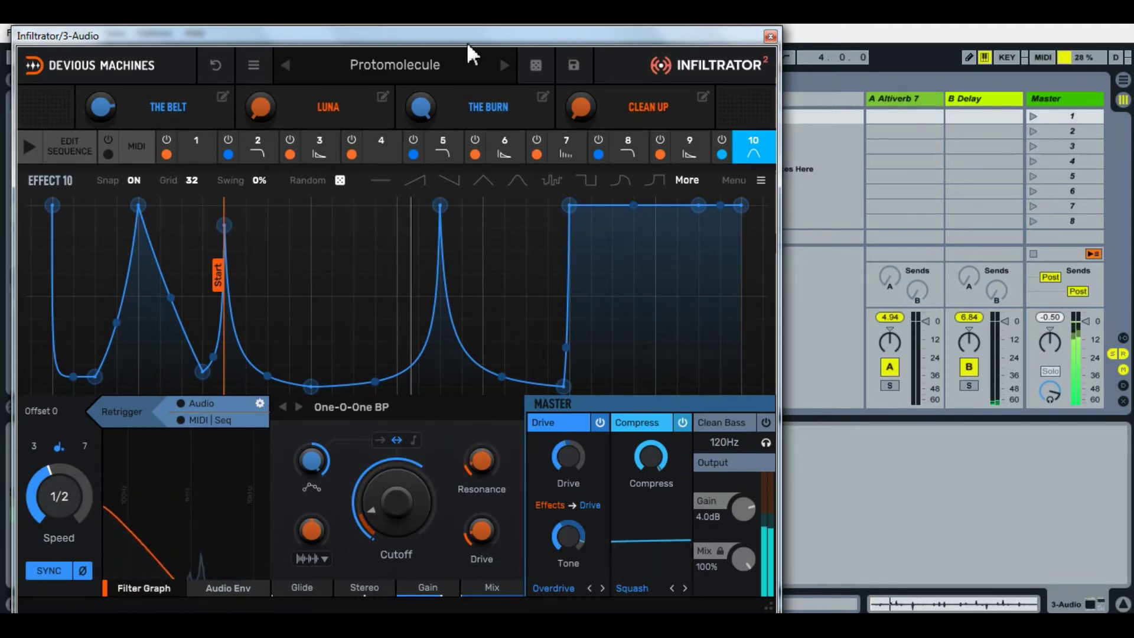
pyautogui.moveTo(469, 37); pyautogui.dragTo(489, 418)
pyautogui.moveTo(443, 277); pyautogui.dragTo(443, 224)
pyautogui.moveTo(473, 414); pyautogui.dragTo(472, 57)
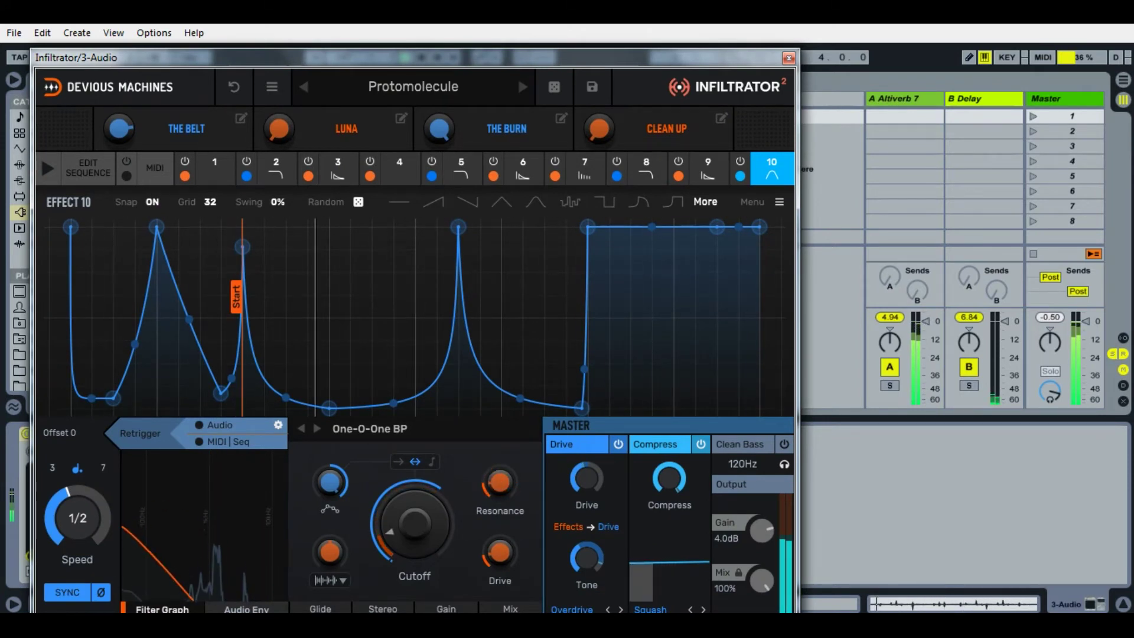
# Step: Vary effect 10's Resonance, lower its Cutoff and pull the late point of the envelope down near the bottom
pyautogui.moveTo(500, 480); pyautogui.dragTo(501, 428)
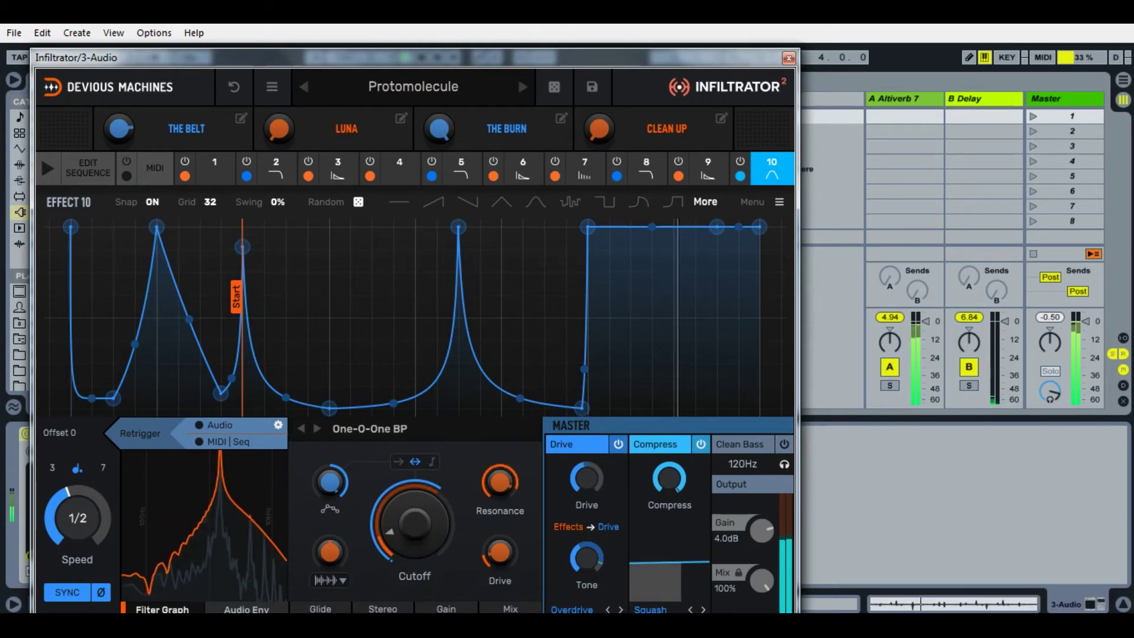
pyautogui.moveTo(413, 539); pyautogui.dragTo(413, 555)
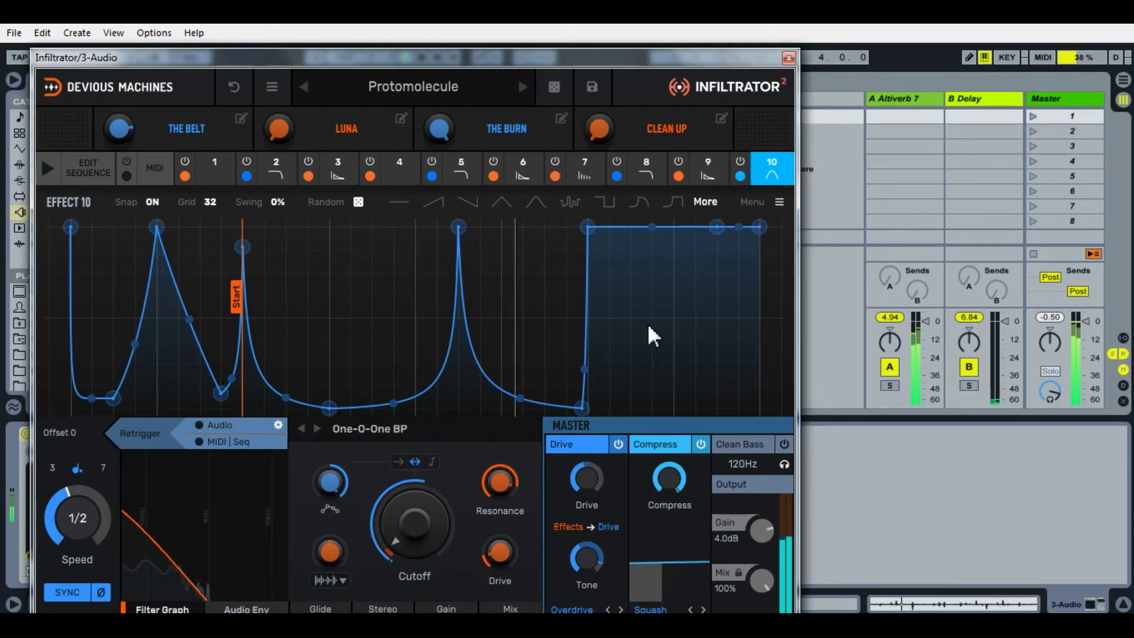
pyautogui.moveTo(725, 288); pyautogui.dragTo(716, 397)
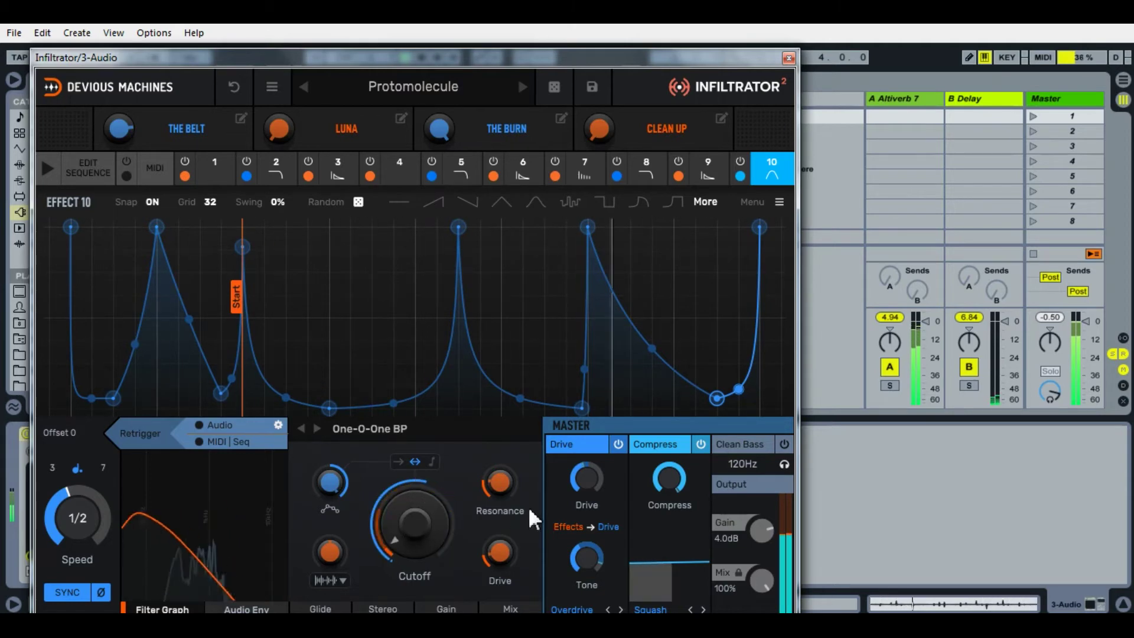
# Step: Adjust track 3's sends, lower its volume slightly and briefly try the reverb send on track 1
pyautogui.moveTo(477, 57); pyautogui.dragTo(530, 470)
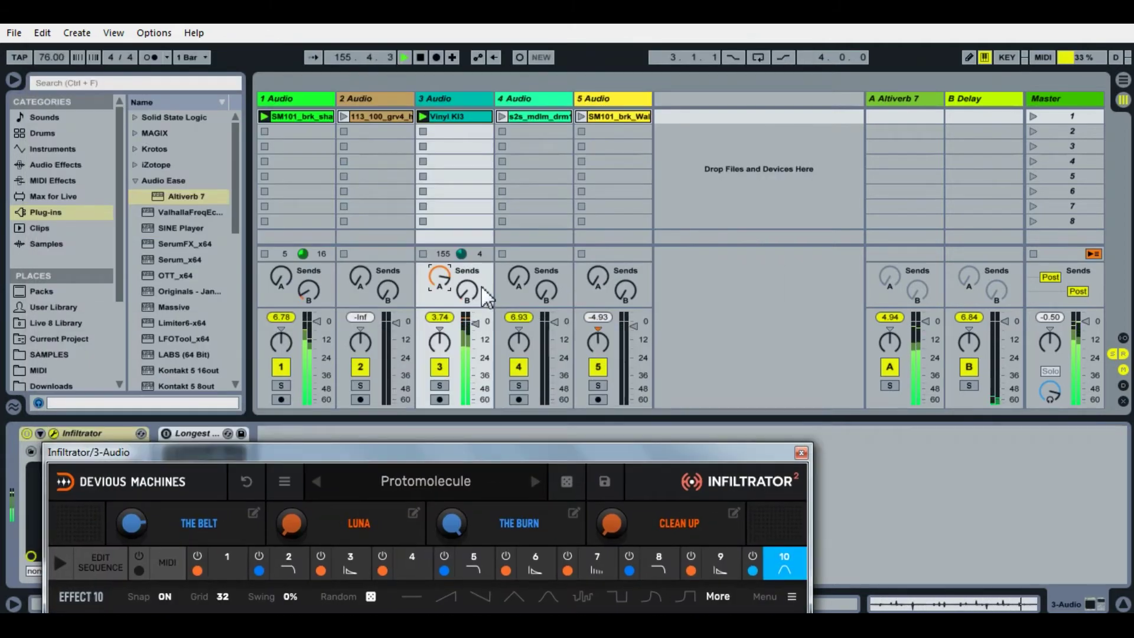
pyautogui.moveTo(440, 278); pyautogui.dragTo(439, 270)
pyautogui.moveTo(467, 290); pyautogui.dragTo(467, 299)
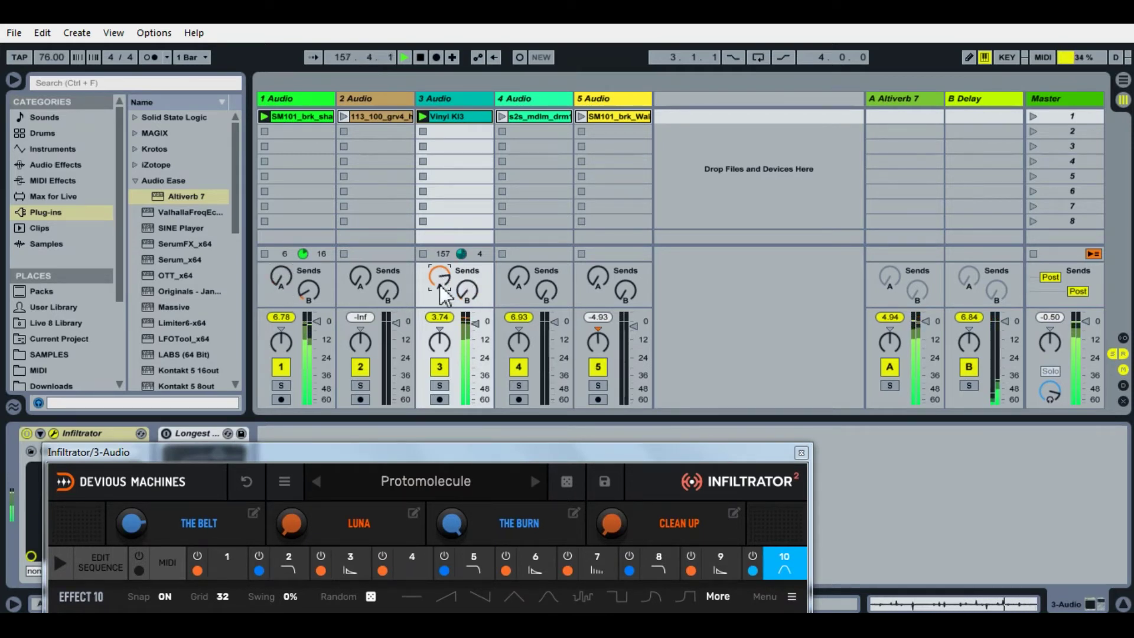
pyautogui.moveTo(477, 320); pyautogui.dragTo(477, 326)
pyautogui.moveTo(437, 279); pyautogui.dragTo(437, 270)
pyautogui.moveTo(282, 277); pyautogui.dragTo(282, 236)
pyautogui.moveTo(282, 278); pyautogui.dragTo(286, 308)
# Step: Raise the late point of effect 10's envelope to full height, drop the middle peak near the bottom and increase Cutoff
pyautogui.click(444, 479)
pyautogui.moveTo(435, 449); pyautogui.dragTo(418, 117)
pyautogui.click(409, 140)
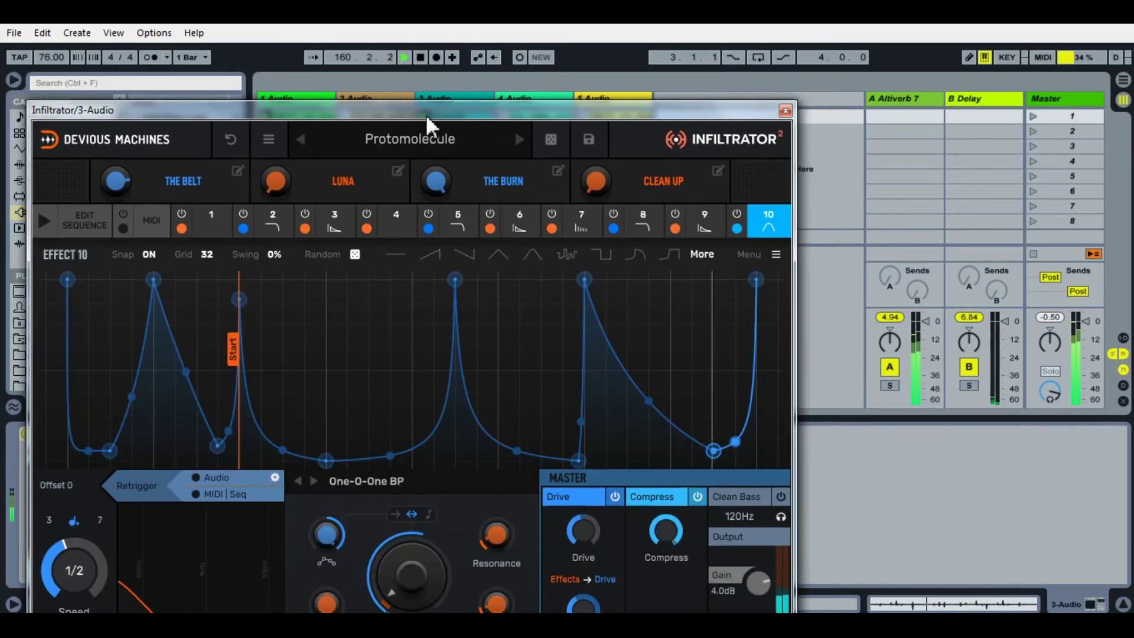
pyautogui.moveTo(713, 391); pyautogui.dragTo(692, 219)
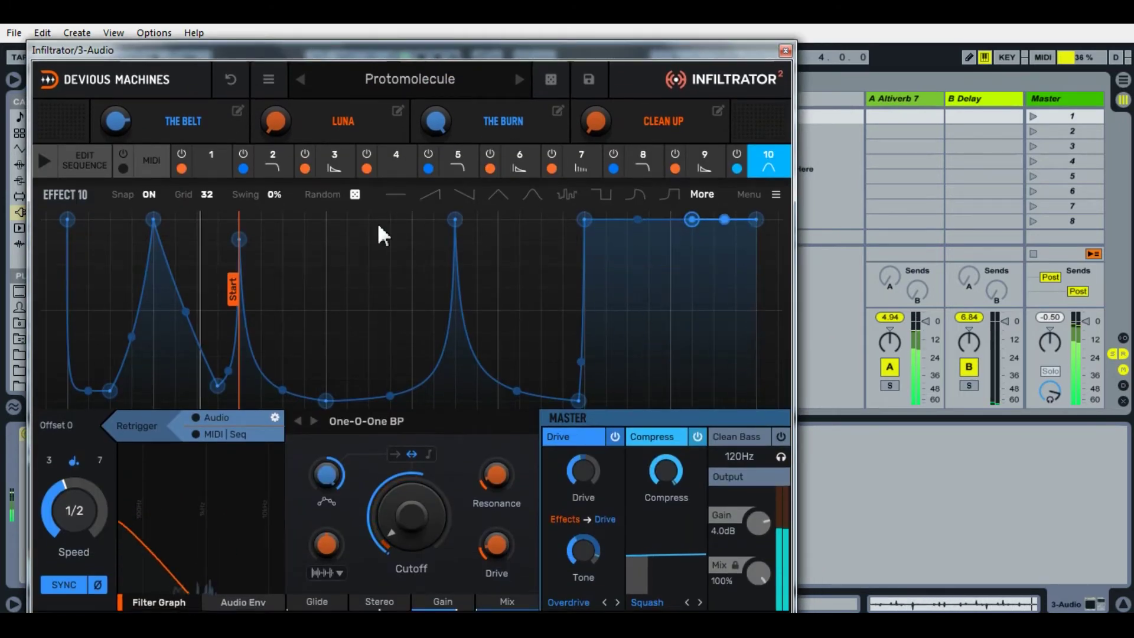
pyautogui.moveTo(447, 219); pyautogui.dragTo(455, 379)
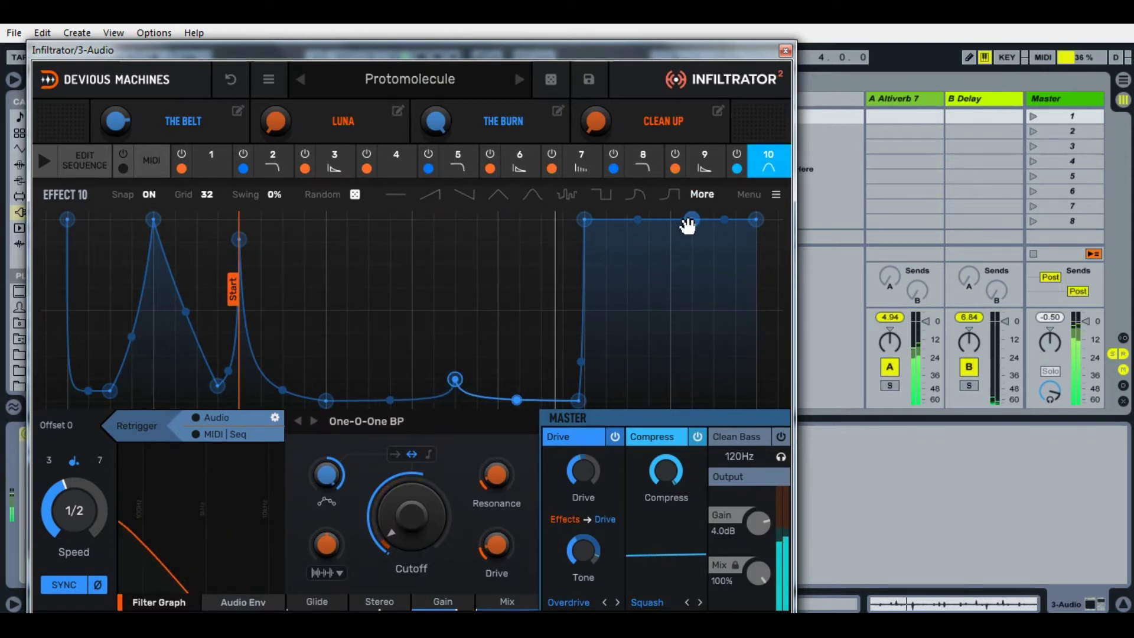
pyautogui.moveTo(691, 219)
pyautogui.mouseDown()
pyautogui.moveTo(688, 298)
pyautogui.moveTo(692, 220)
pyautogui.mouseUp()
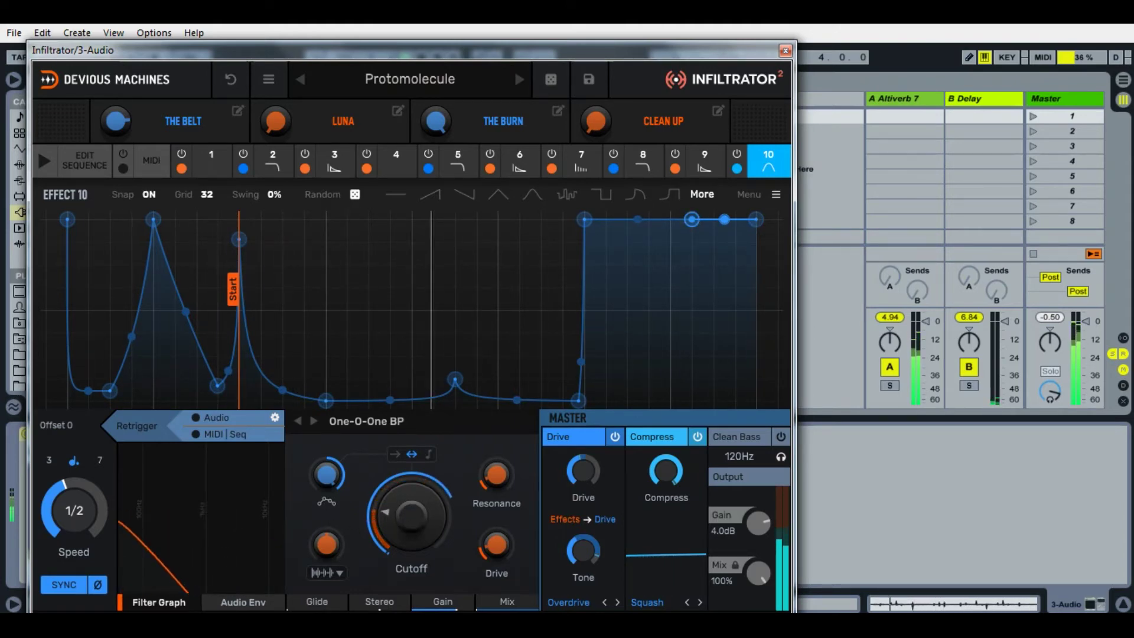
# Step: Launch the clip on track 4 and dip the late point of effect 10's envelope slightly below full height
pyautogui.moveTo(505, 55); pyautogui.dragTo(508, 371)
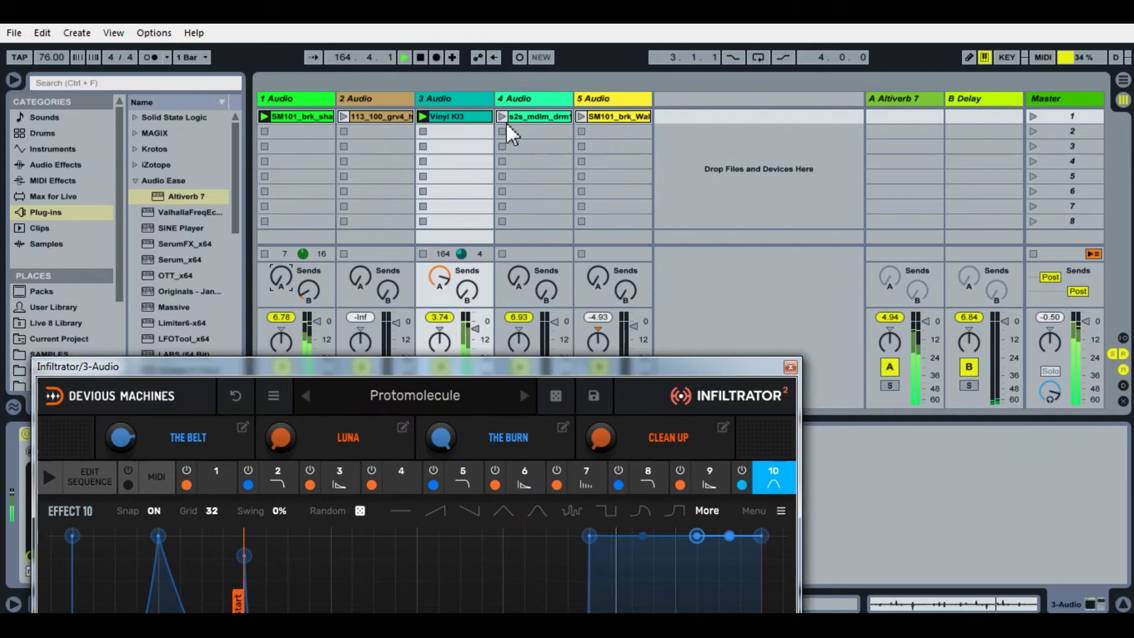
pyautogui.click(502, 116)
pyautogui.click(442, 125)
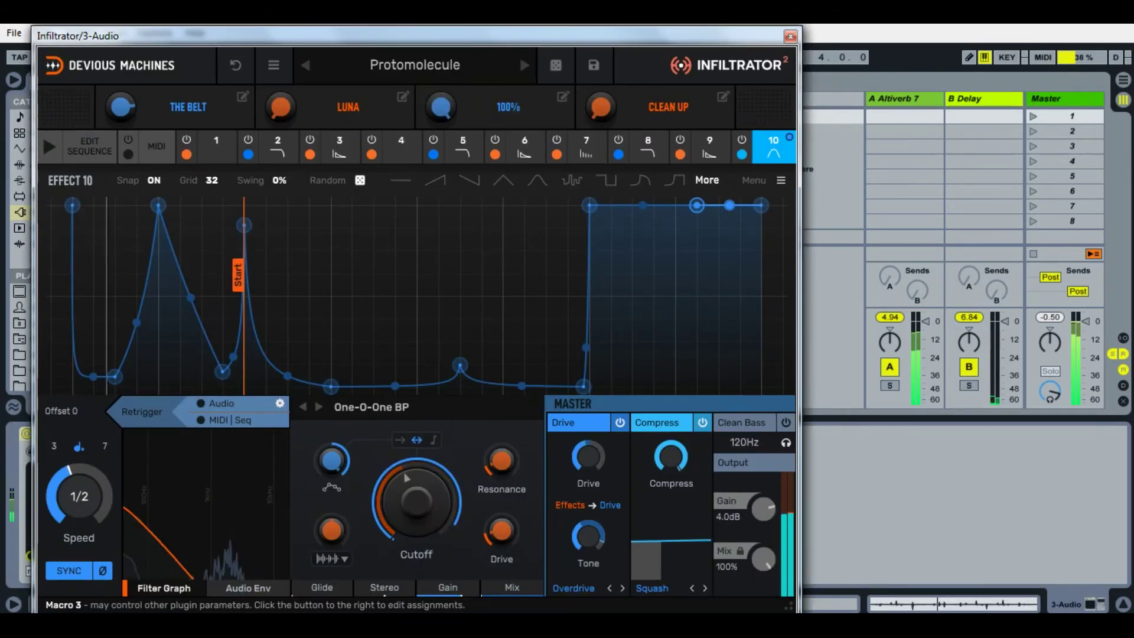
pyautogui.moveTo(697, 204); pyautogui.dragTo(696, 234)
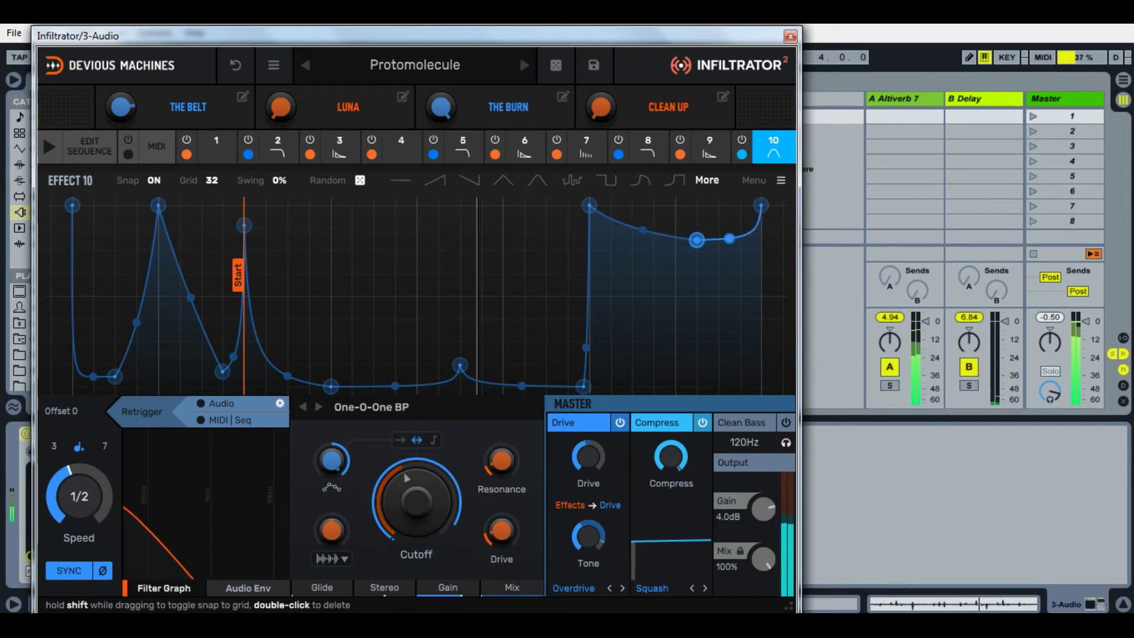
pyautogui.moveTo(697, 234)
pyautogui.mouseDown()
pyautogui.moveTo(696, 337)
pyautogui.moveTo(697, 223)
pyautogui.mouseUp()
# Step: Launch the clip on track 5 and stop it again
pyautogui.moveTo(649, 36); pyautogui.dragTo(629, 273)
pyautogui.click(582, 117)
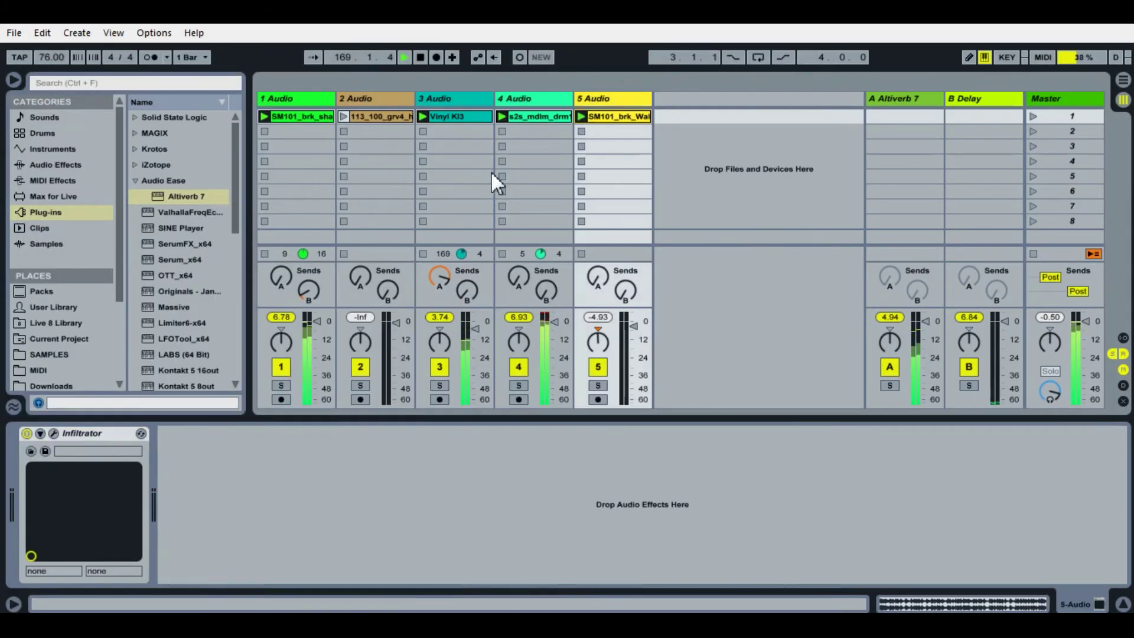
pyautogui.click(582, 253)
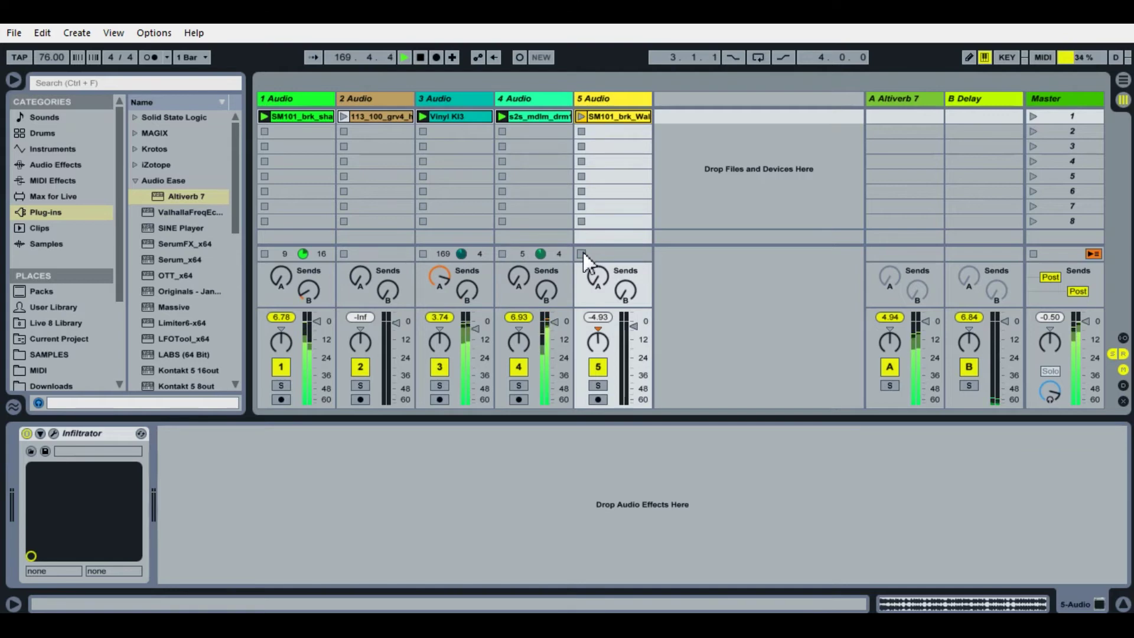
# Step: Reopen Infiltrator on track 3 and return the late point of effect 10's envelope to full height
pyautogui.click(461, 97)
pyautogui.moveTo(635, 35); pyautogui.dragTo(620, 180)
pyautogui.moveTo(642, 383); pyautogui.dragTo(643, 349)
# Step: Launch the clip on track 5 with slightly more volume, and vary track 3's sends, setting its Altiverb 7 send to -9.0 dB
pyautogui.click(582, 116)
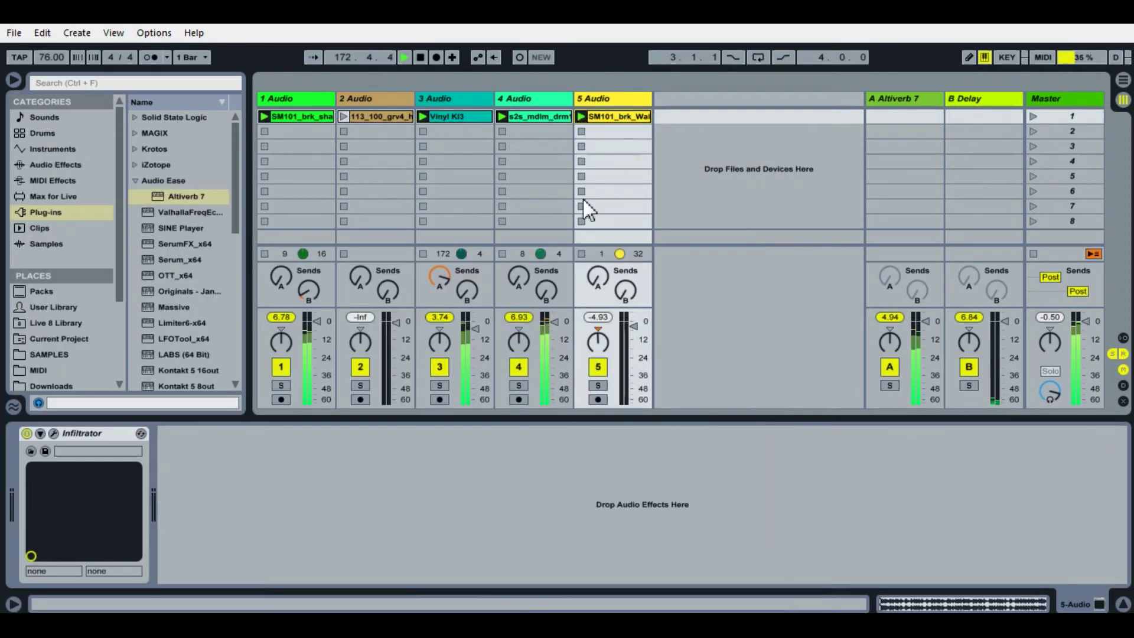
pyautogui.moveTo(635, 325); pyautogui.dragTo(635, 320)
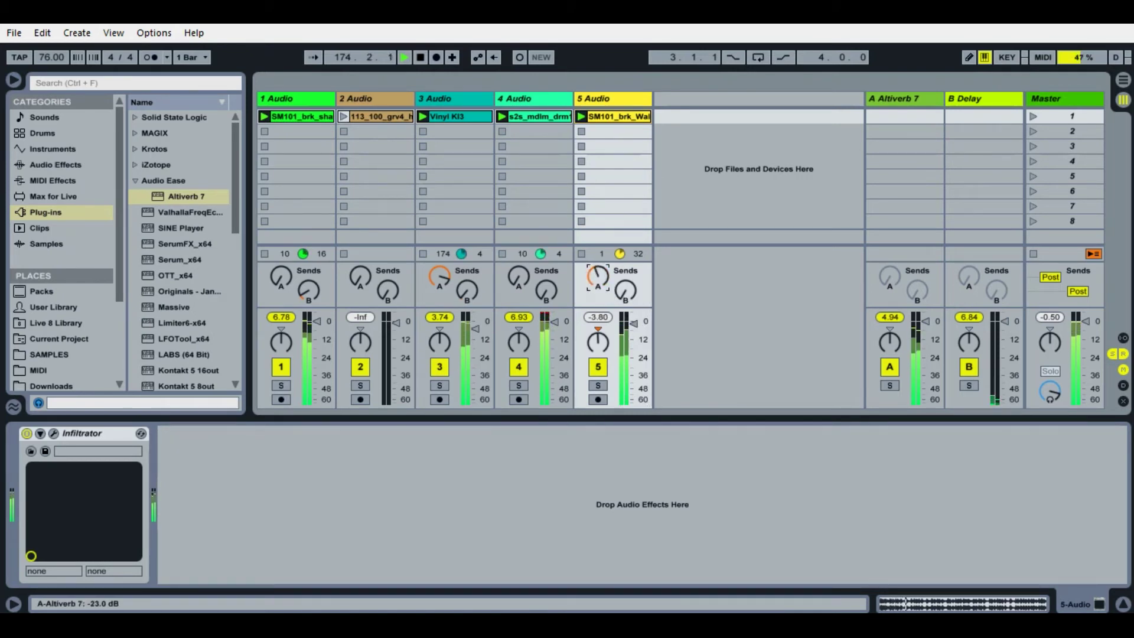
pyautogui.moveTo(465, 290); pyautogui.dragTo(466, 307)
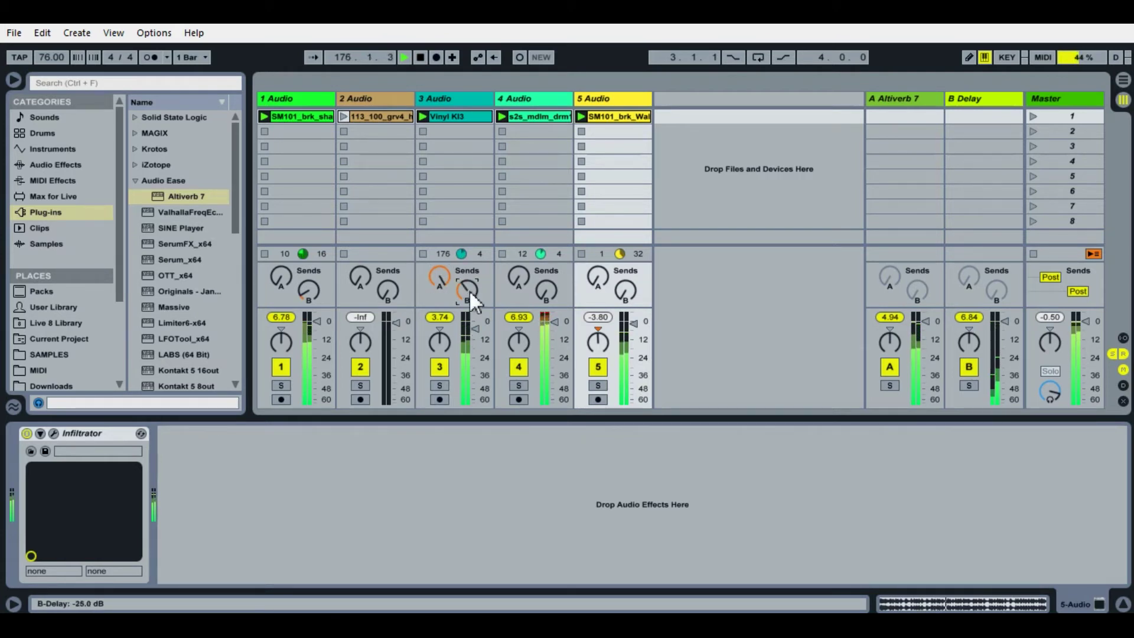
pyautogui.moveTo(469, 295); pyautogui.dragTo(470, 337)
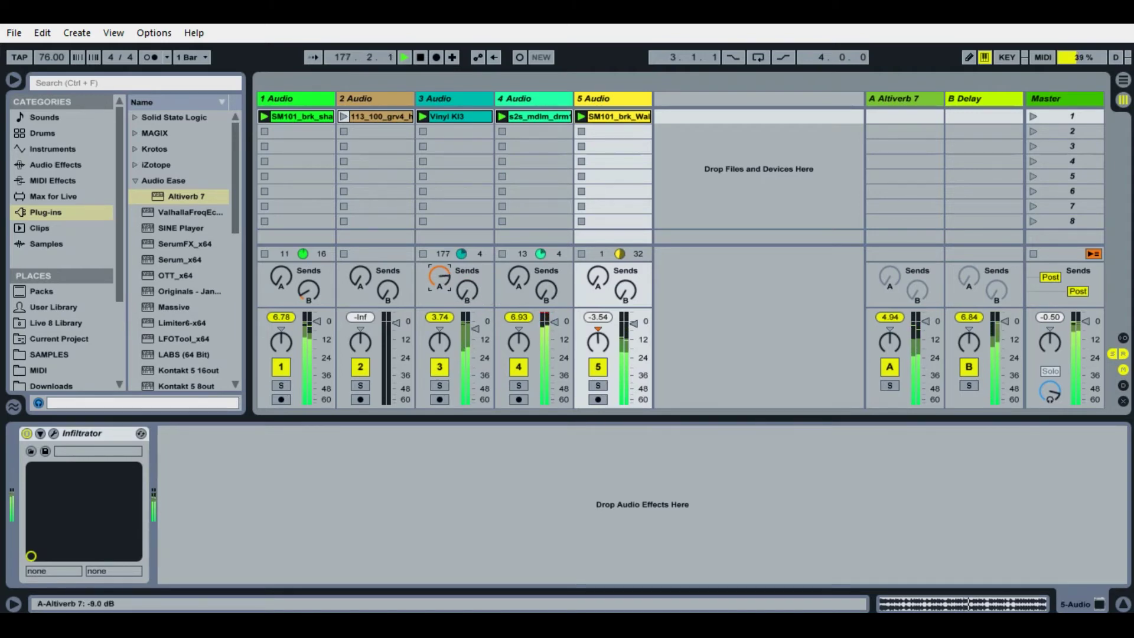
# Step: Reopen Infiltrator on track 3, lower the late point of effect 10's envelope slightly and reduce Cutoff
pyautogui.click(452, 112)
pyautogui.moveTo(643, 205); pyautogui.dragTo(644, 225)
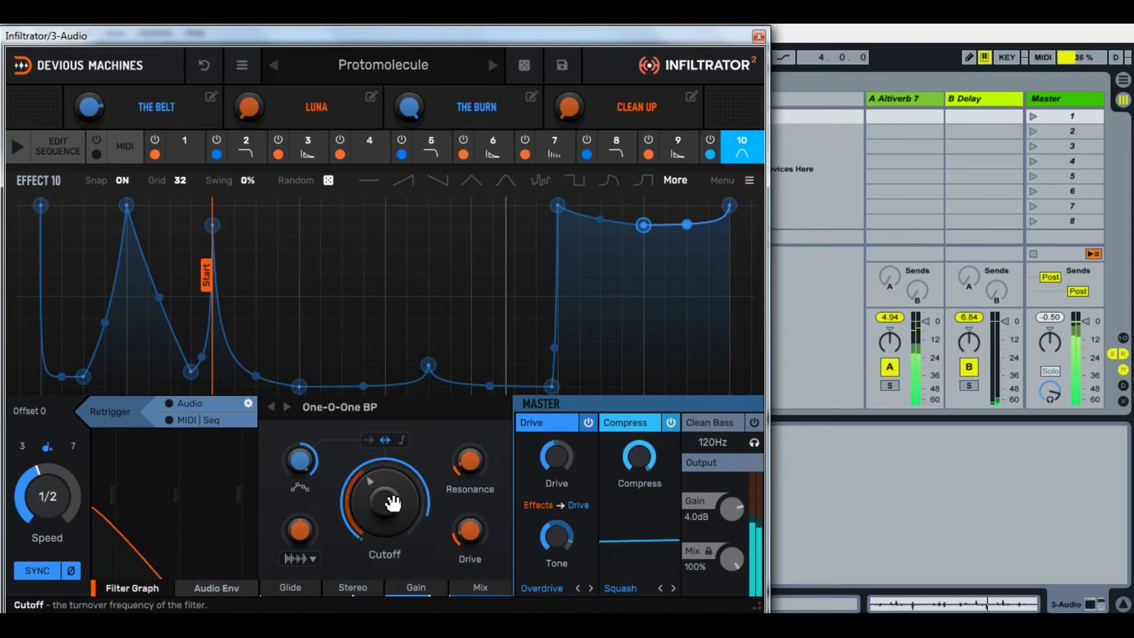
pyautogui.scroll(-2, 387, 499)
pyautogui.moveTo(396, 499); pyautogui.dragTo(397, 505)
# Step: Drop the late point of effect 10's envelope near the bottom and vary The Burn macro between 79% and 86%
pyautogui.moveTo(644, 225); pyautogui.dragTo(644, 376)
pyautogui.moveTo(405, 105); pyautogui.dragTo(408, 112)
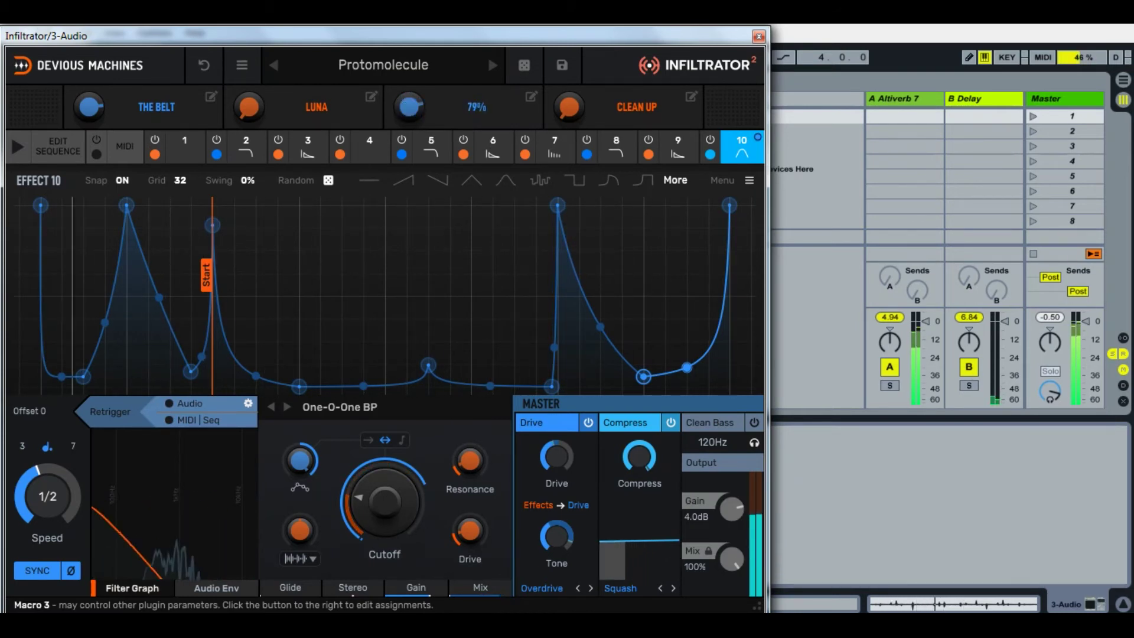
pyautogui.moveTo(409, 107); pyautogui.dragTo(409, 122)
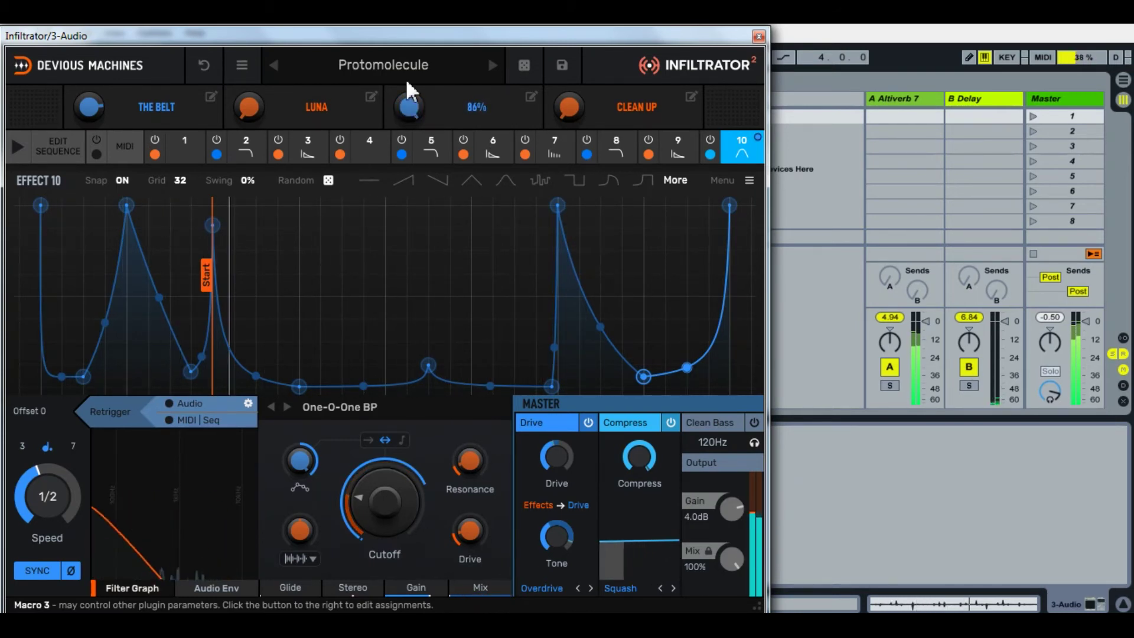
# Step: Assign Vocoder to effect 4 and raise its envelope's starting point and first-quarter point to full height
pyautogui.click(366, 146)
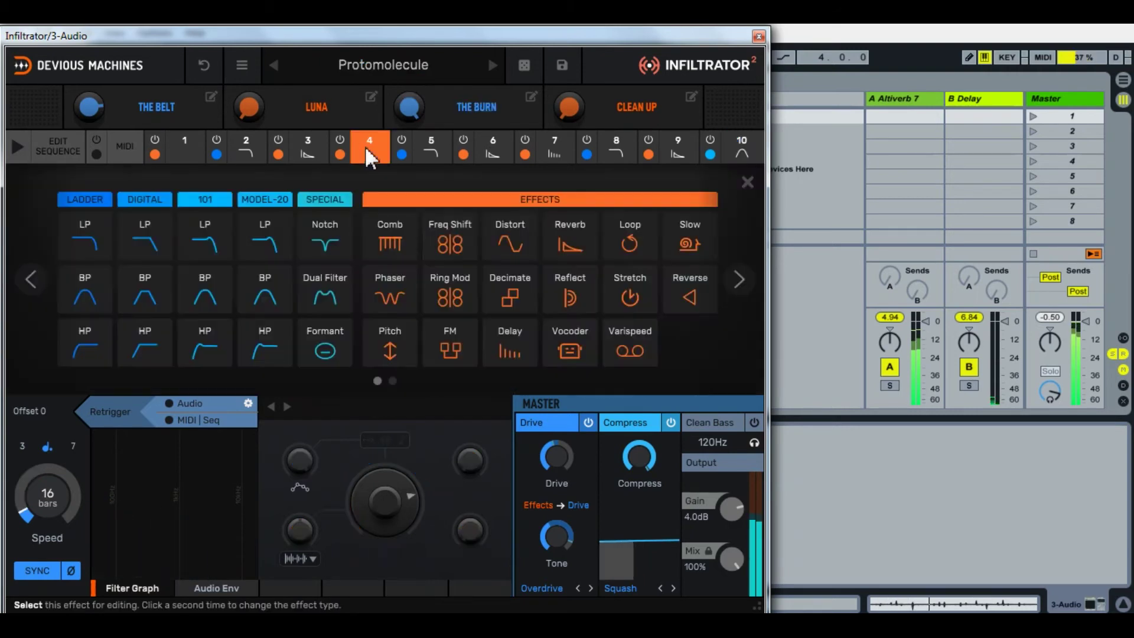
pyautogui.click(573, 350)
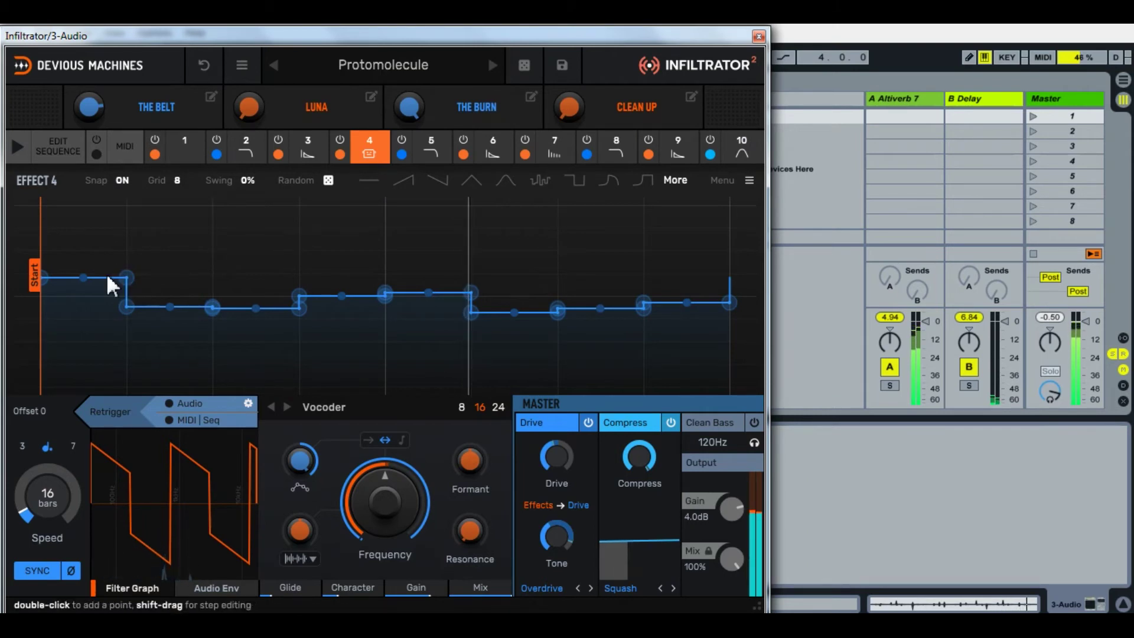
pyautogui.moveTo(42, 277); pyautogui.dragTo(40, 205)
pyautogui.moveTo(213, 307); pyautogui.dragTo(213, 205)
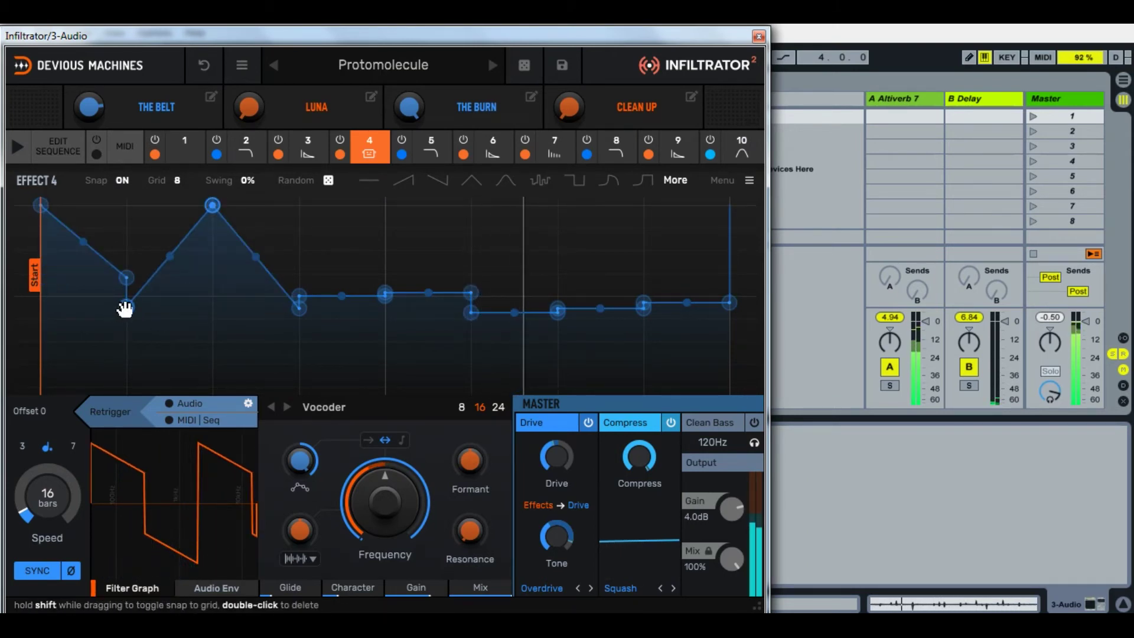
# Step: Even out the first valley of effect 4's envelope and increase the Vocoder's Frequency and Formant
pyautogui.moveTo(127, 306); pyautogui.dragTo(126, 277)
pyautogui.moveTo(381, 502); pyautogui.dragTo(395, 463)
pyautogui.moveTo(464, 467); pyautogui.dragTo(483, 456)
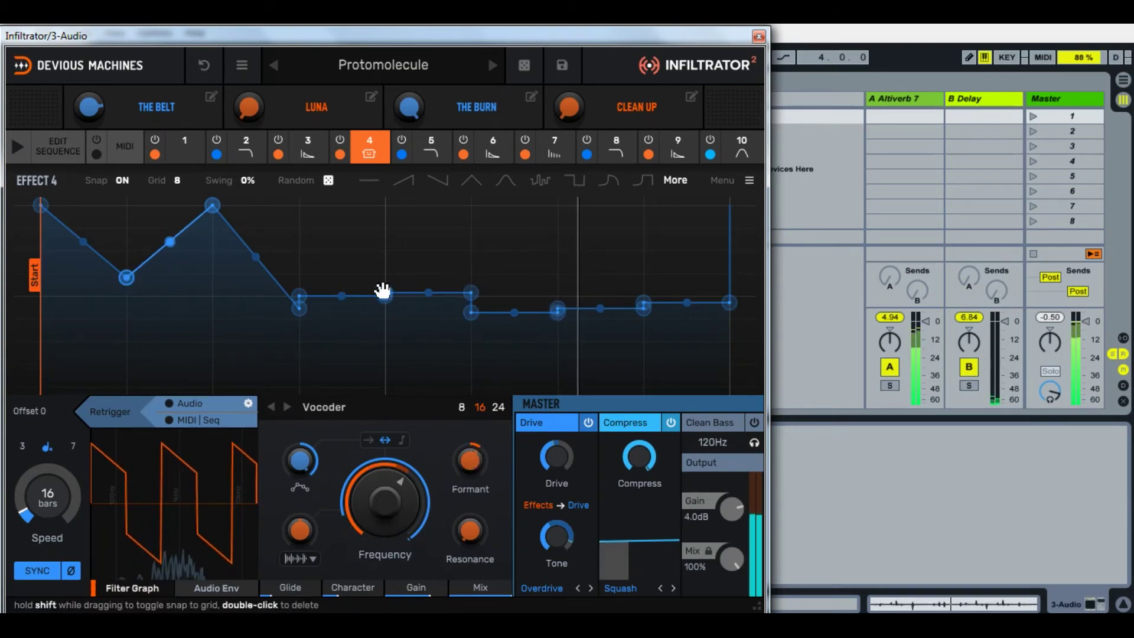
# Step: Continue effect 4's envelope as a zigzag, with full-height peaks at the middle, three-quarter and end points and single mid-height valleys between
pyautogui.moveTo(384, 294); pyautogui.dragTo(384, 204)
pyautogui.moveTo(384, 292); pyautogui.dragTo(300, 299)
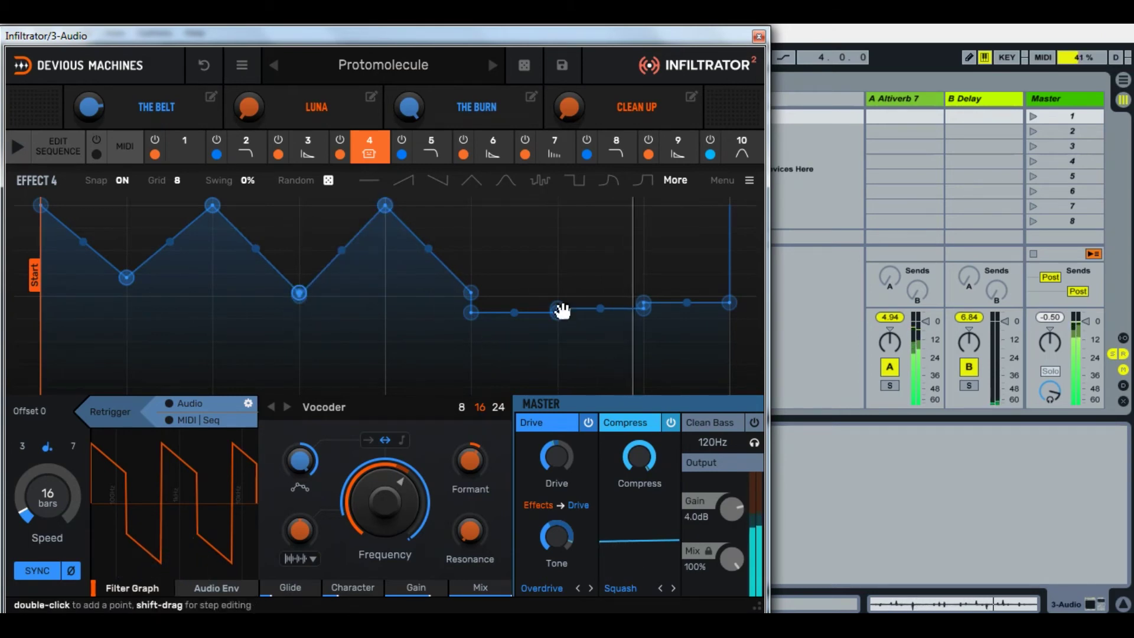
pyautogui.moveTo(557, 310); pyautogui.dragTo(557, 205)
pyautogui.moveTo(557, 313); pyautogui.dragTo(471, 293)
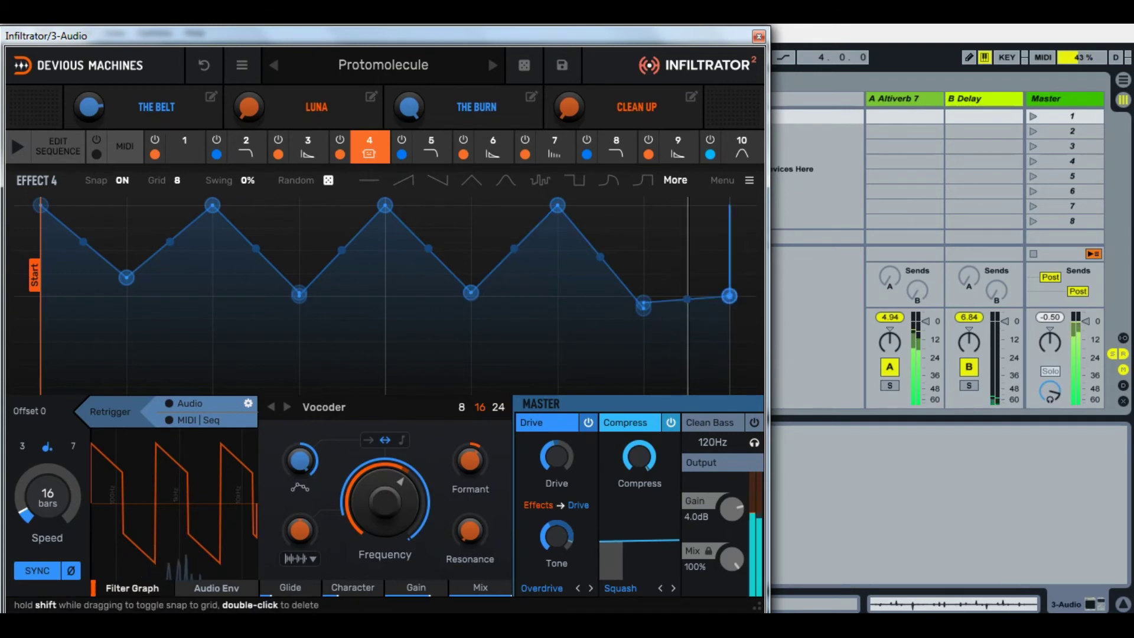
pyautogui.moveTo(729, 302); pyautogui.dragTo(730, 204)
pyautogui.moveTo(644, 308); pyautogui.dragTo(644, 302)
# Step: Lower the Vocoder's Frequency and Formant, raise its Resonance, and set The Burn macro to 89%
pyautogui.moveTo(394, 514); pyautogui.dragTo(395, 505)
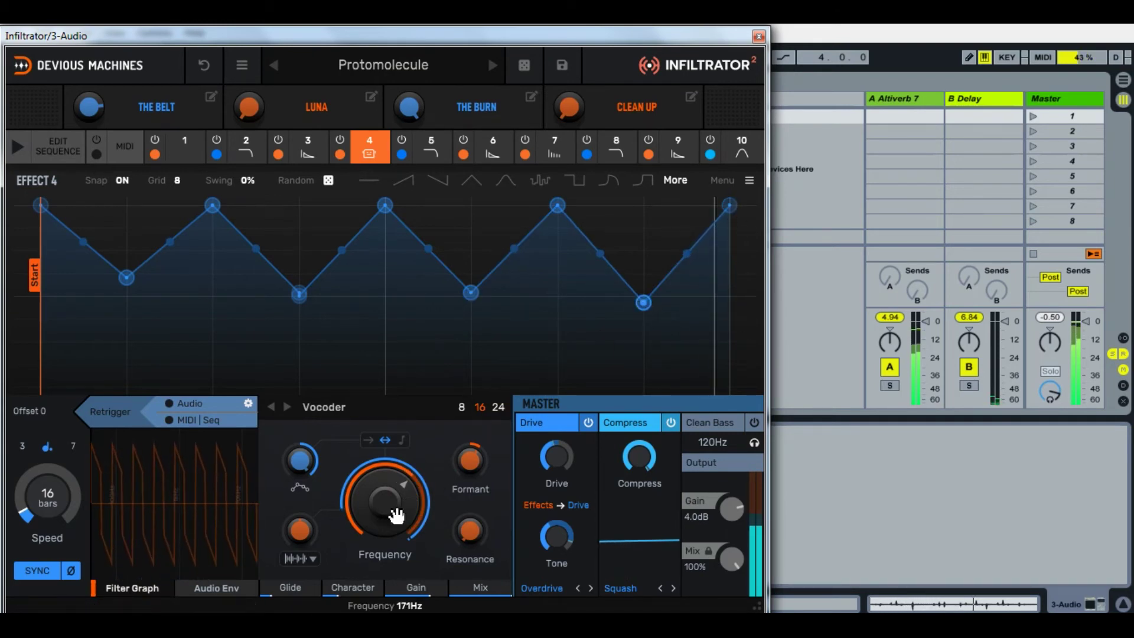
pyautogui.moveTo(472, 460); pyautogui.dragTo(469, 521)
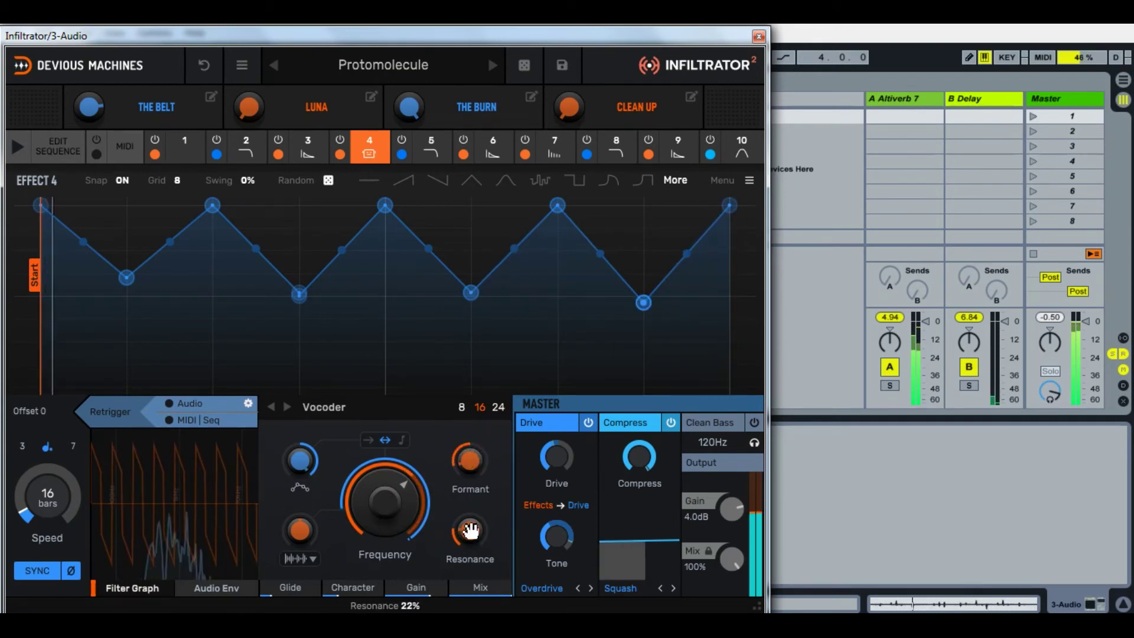
pyautogui.moveTo(393, 491); pyautogui.dragTo(395, 508)
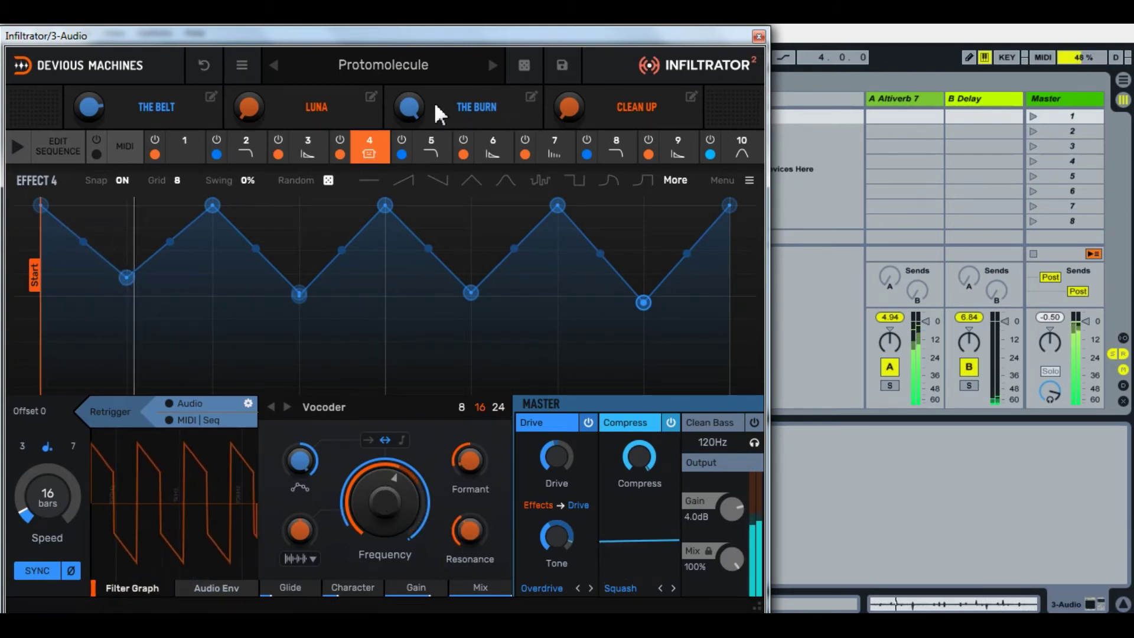
pyautogui.moveTo(409, 106)
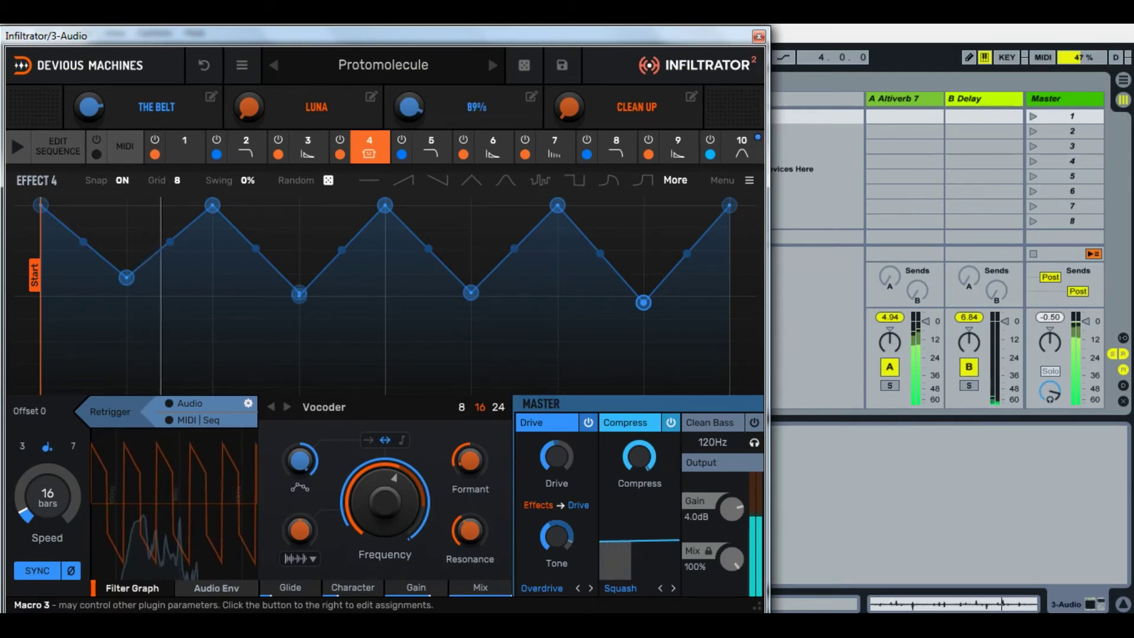
# Step: Close Infiltrator, adjust track 1's Altiverb 7 send, and bring its Delay send down to -inf dB
pyautogui.click(759, 36)
pyautogui.moveTo(281, 277); pyautogui.dragTo(281, 274)
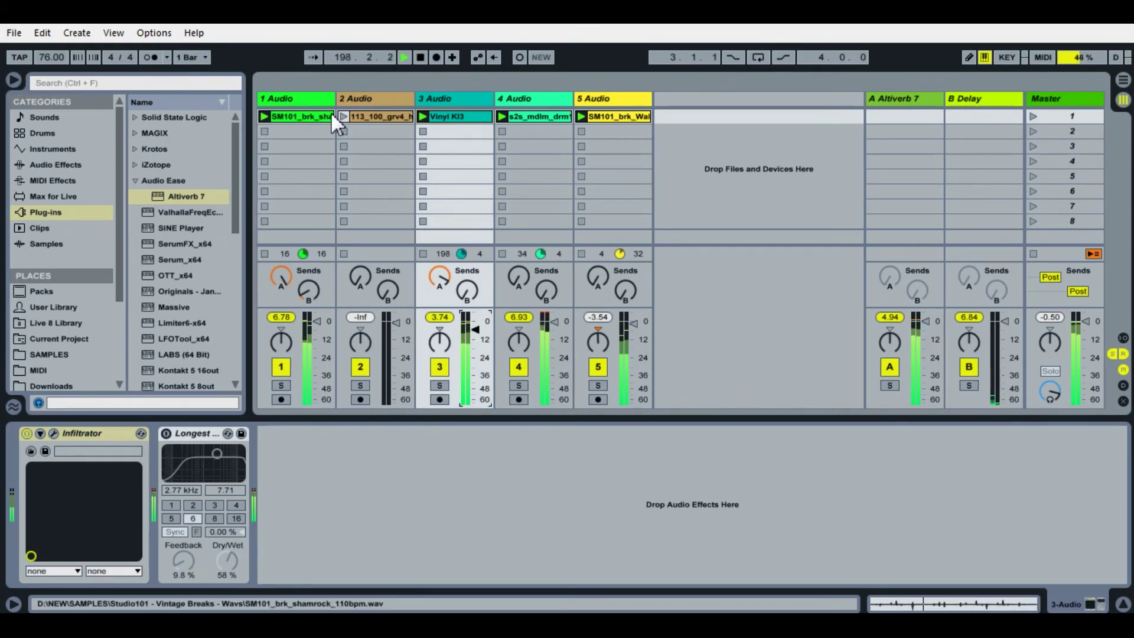
pyautogui.click(313, 291)
pyautogui.moveTo(312, 291); pyautogui.dragTo(314, 288)
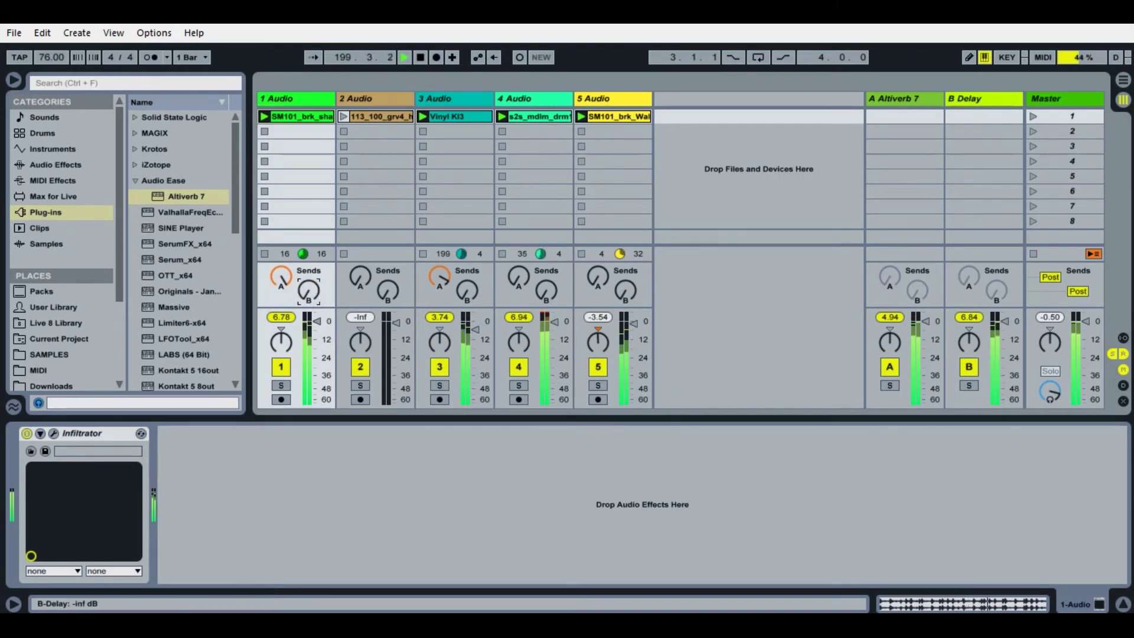
# Step: Transpose track 1's clip by -1 st and reduce the track's Altiverb 7 send
pyautogui.click(313, 116)
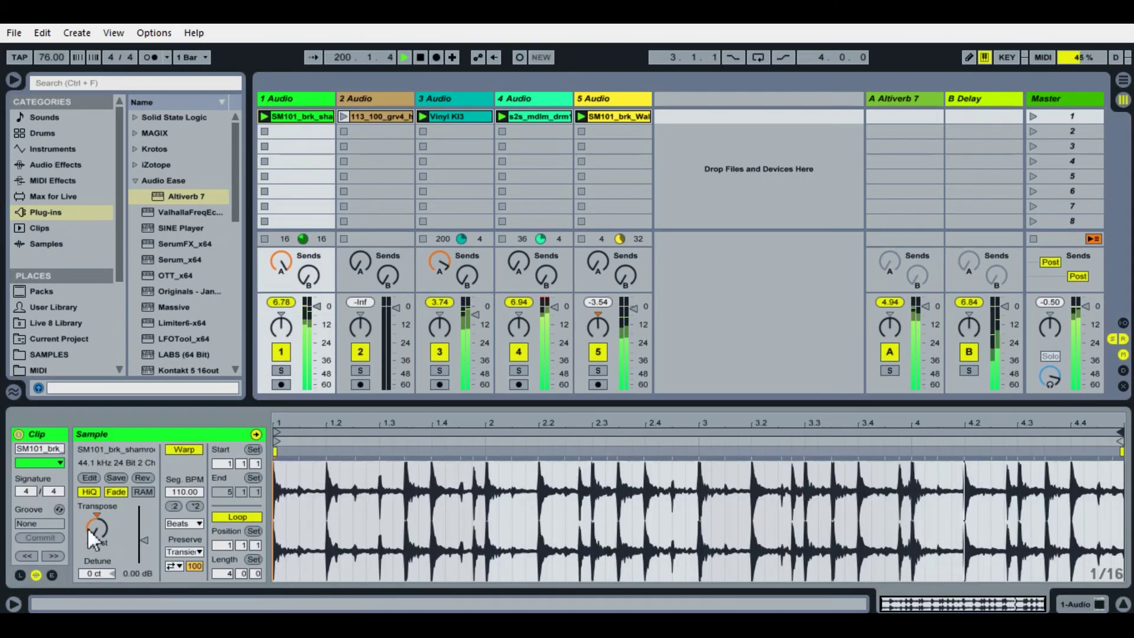
pyautogui.moveTo(98, 529); pyautogui.dragTo(99, 585)
pyautogui.moveTo(97, 527); pyautogui.dragTo(97, 514)
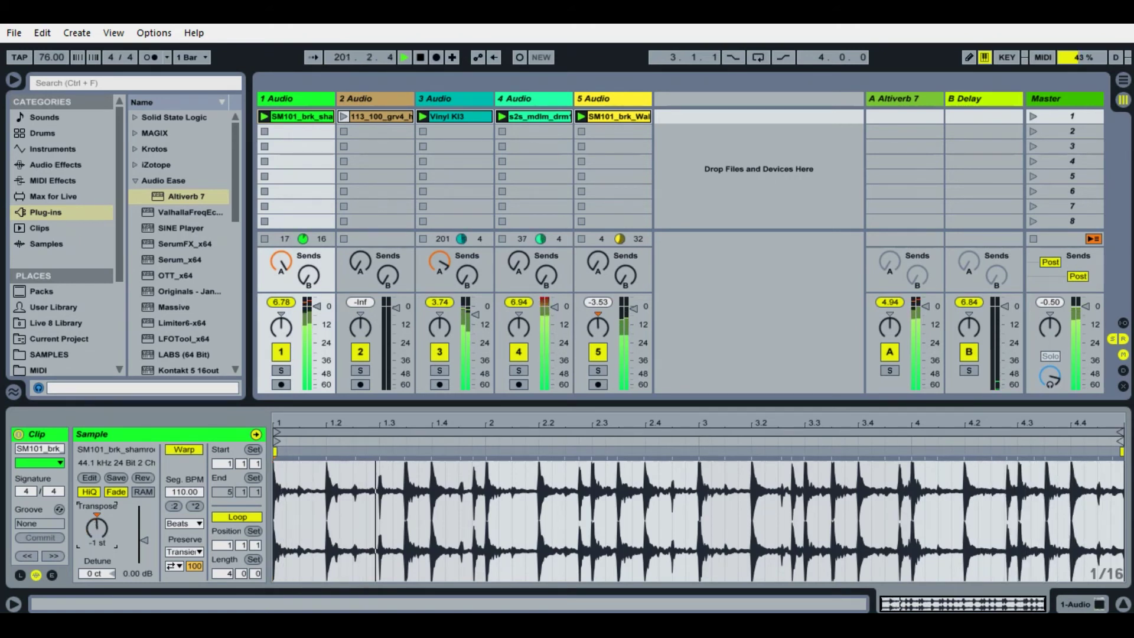
pyautogui.doubleClick(300, 95)
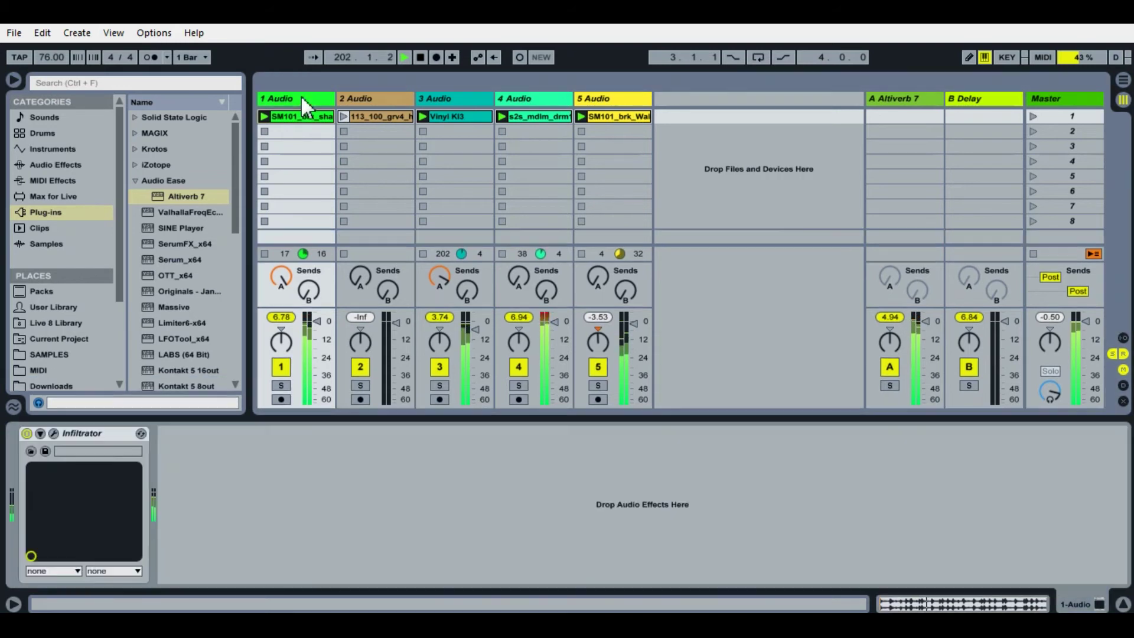
pyautogui.moveTo(281, 276); pyautogui.dragTo(281, 313)
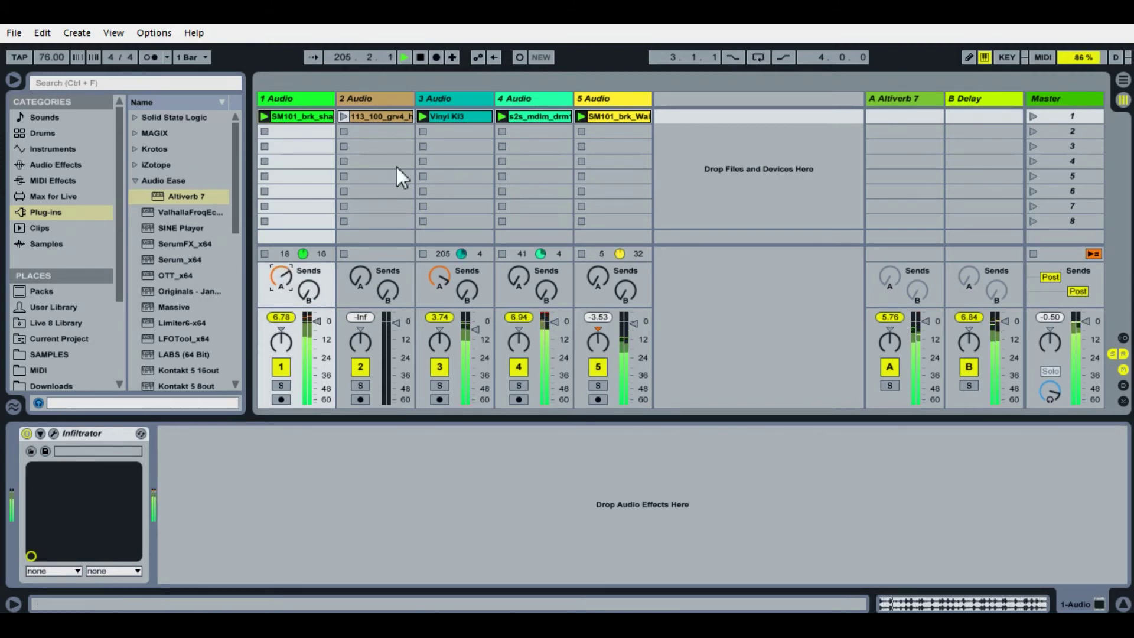
# Step: Fine-tune the Vocoder's Frequency to 139 Hz on track 3, and raise that track's sends, taking Delay to about -15 dB
pyautogui.click(478, 98)
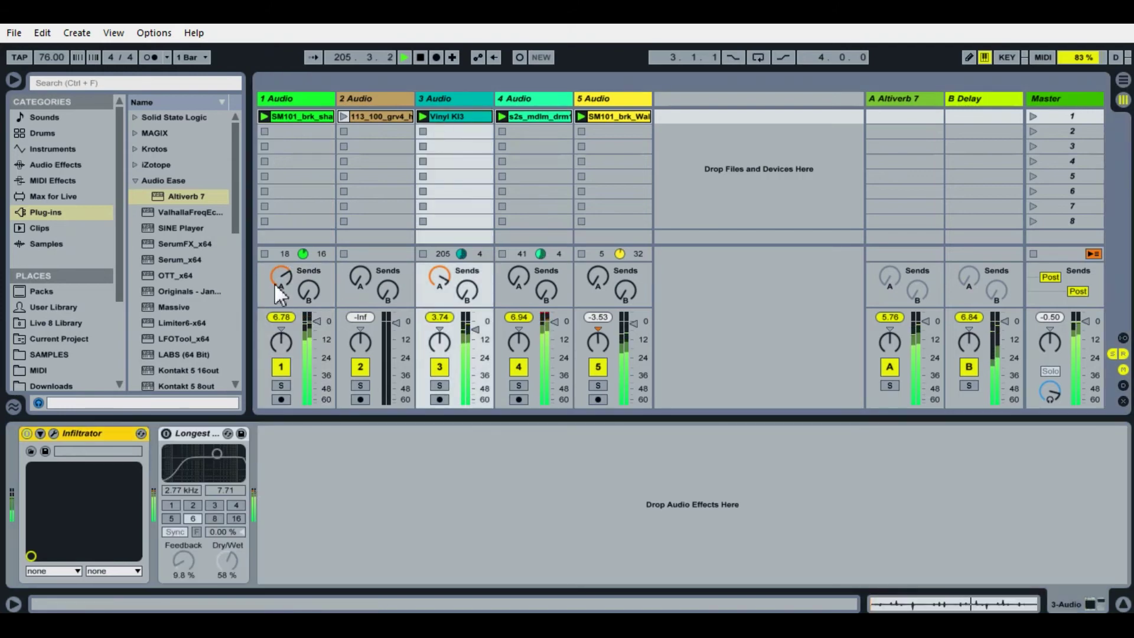
pyautogui.click(54, 433)
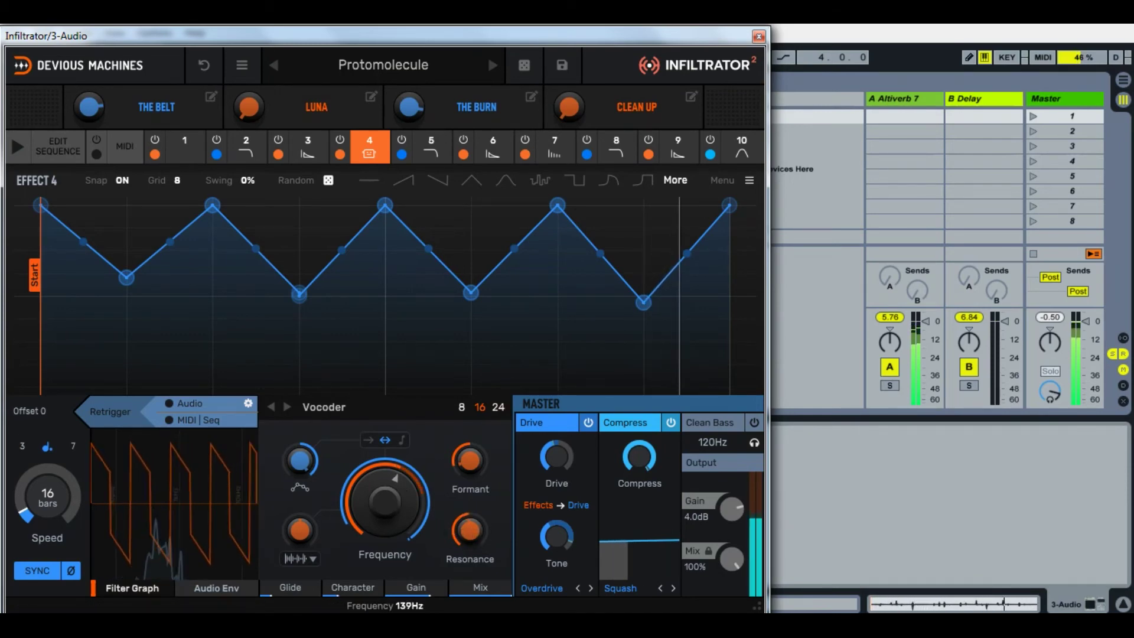
pyautogui.click(758, 38)
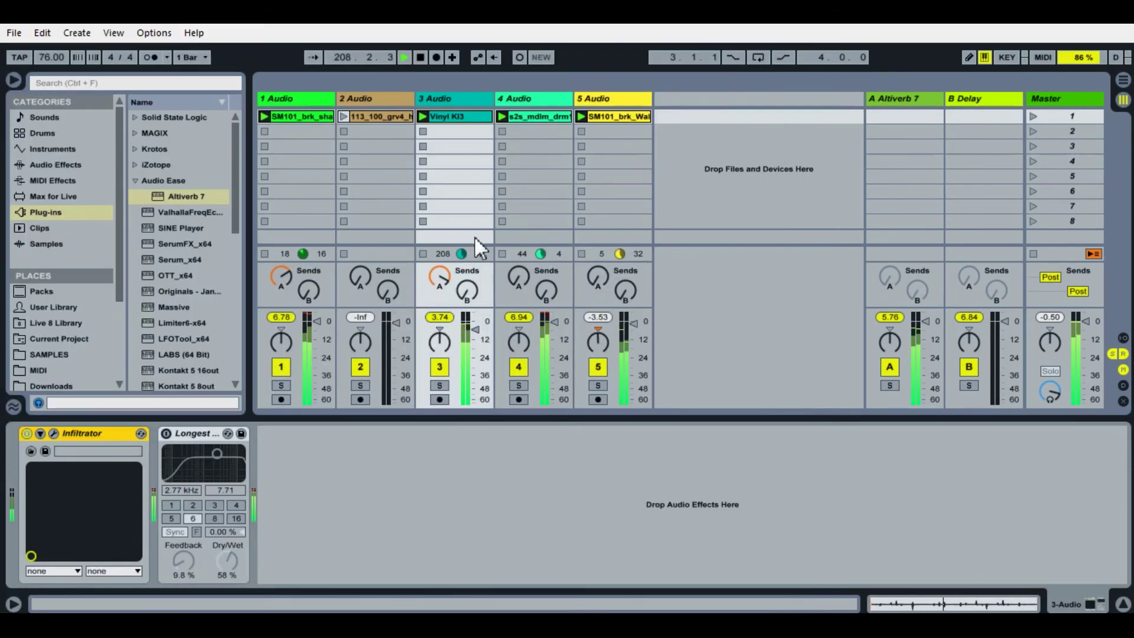
pyautogui.moveTo(442, 274); pyautogui.dragTo(442, 256)
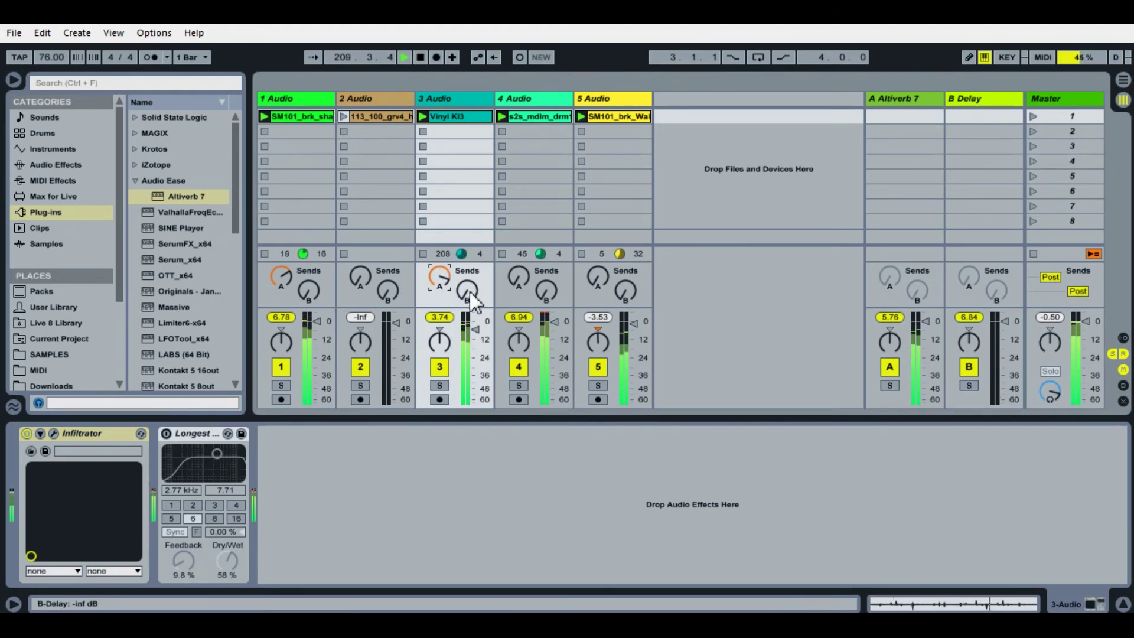
pyautogui.moveTo(468, 290); pyautogui.dragTo(468, 287)
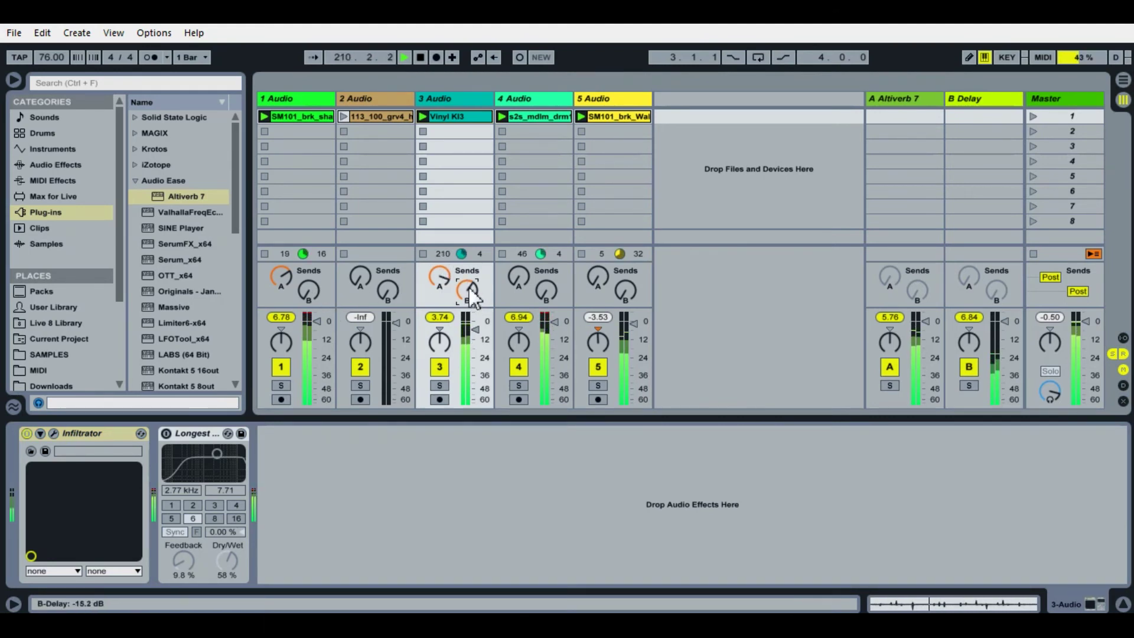
# Step: Open Infiltrator on track 4 and shift effect 1's envelope start to the late peak and back to the beginning
pyautogui.click(532, 97)
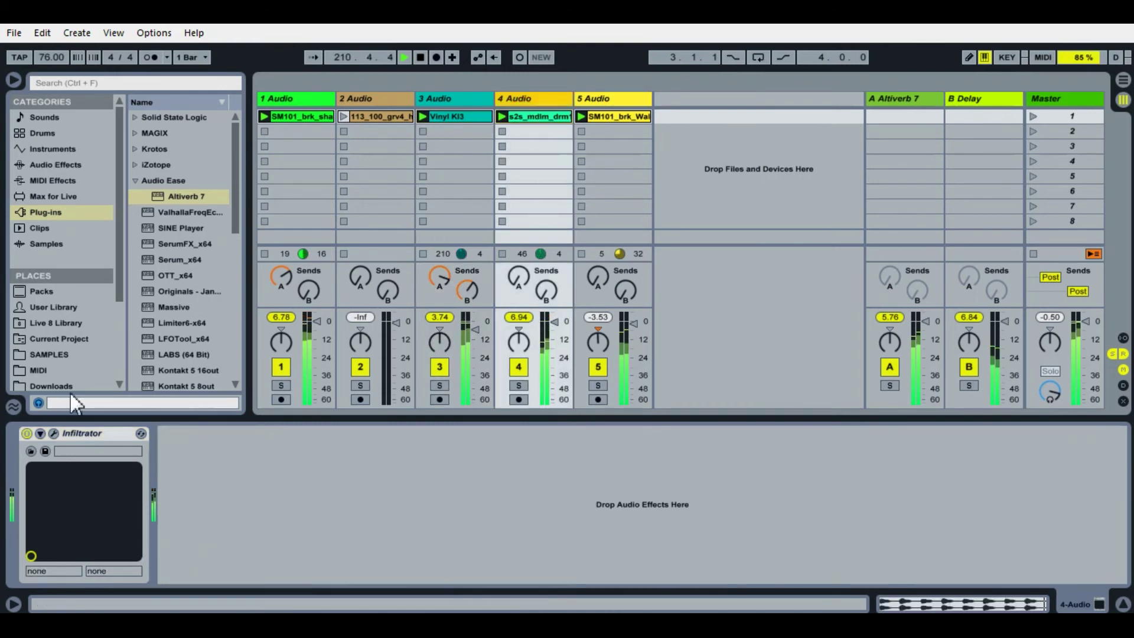
pyautogui.click(51, 433)
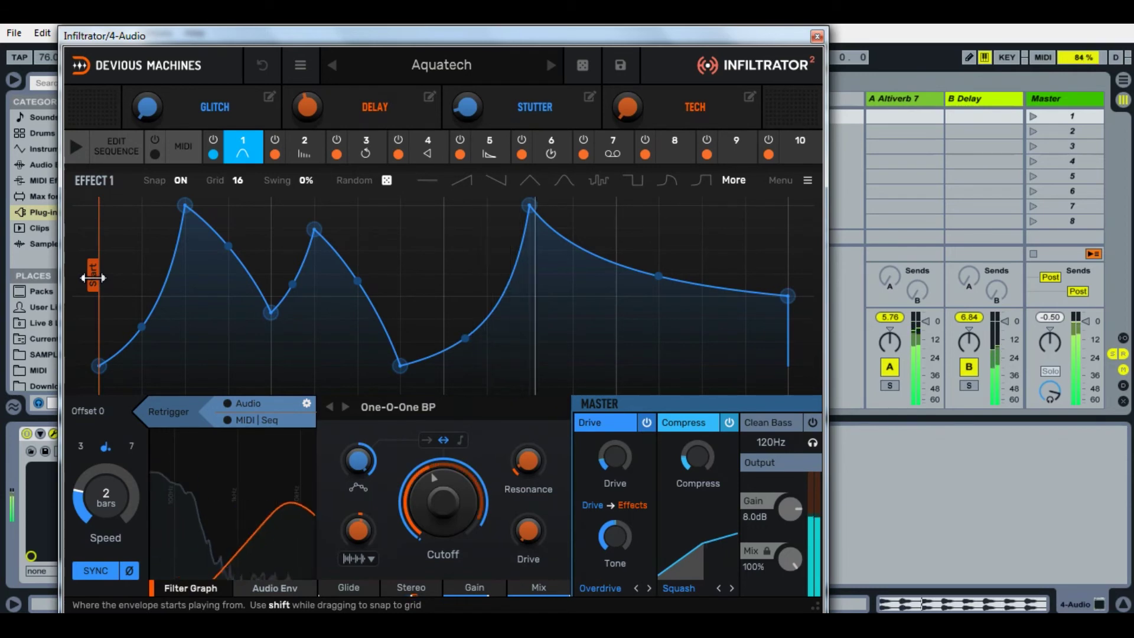
pyautogui.moveTo(143, 277); pyautogui.dragTo(540, 272)
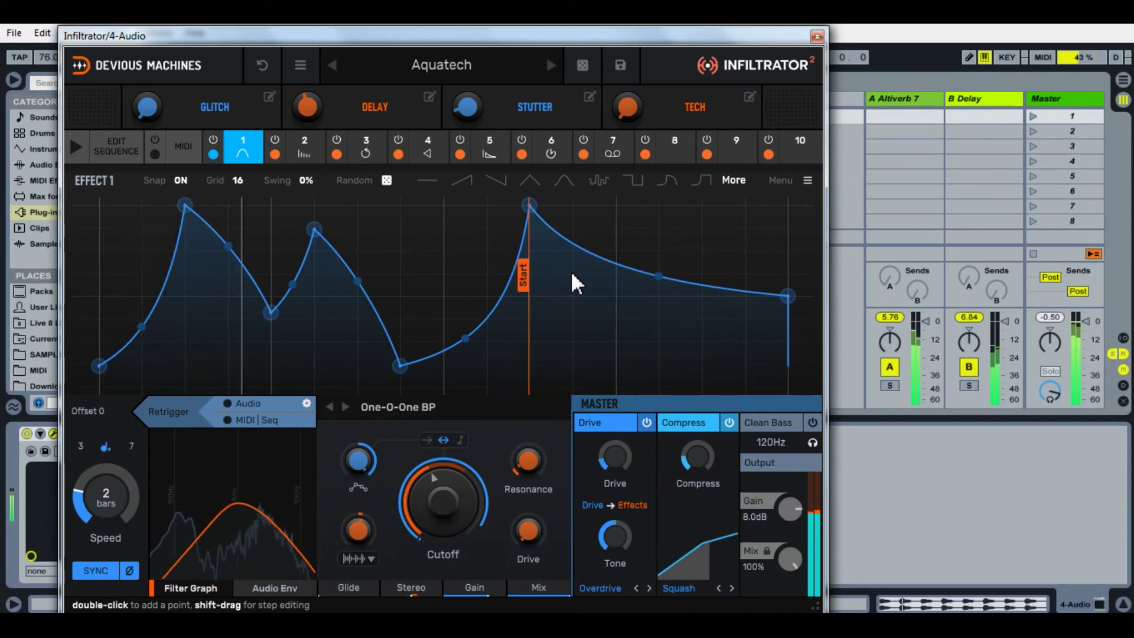
pyautogui.moveTo(525, 280)
pyautogui.mouseDown()
pyautogui.moveTo(73, 293)
pyautogui.moveTo(93, 301)
pyautogui.mouseUp()
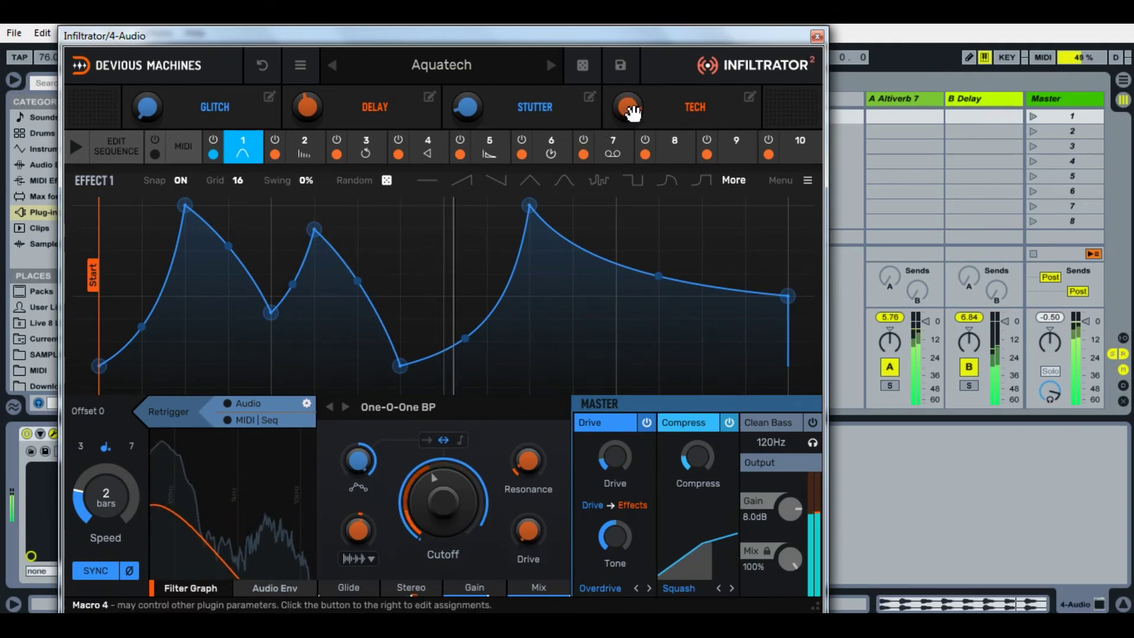
pyautogui.click(818, 36)
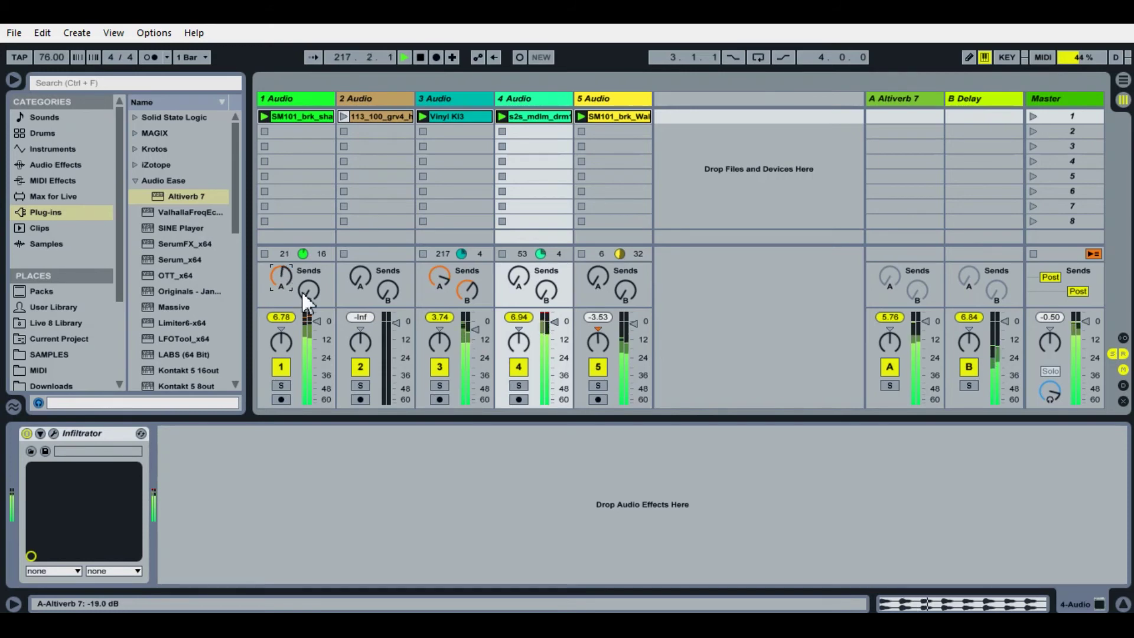
# Step: Raise track 1's Delay send, and vary effect 3's Speed and the Tech macro in its Infiltrator
pyautogui.click(300, 99)
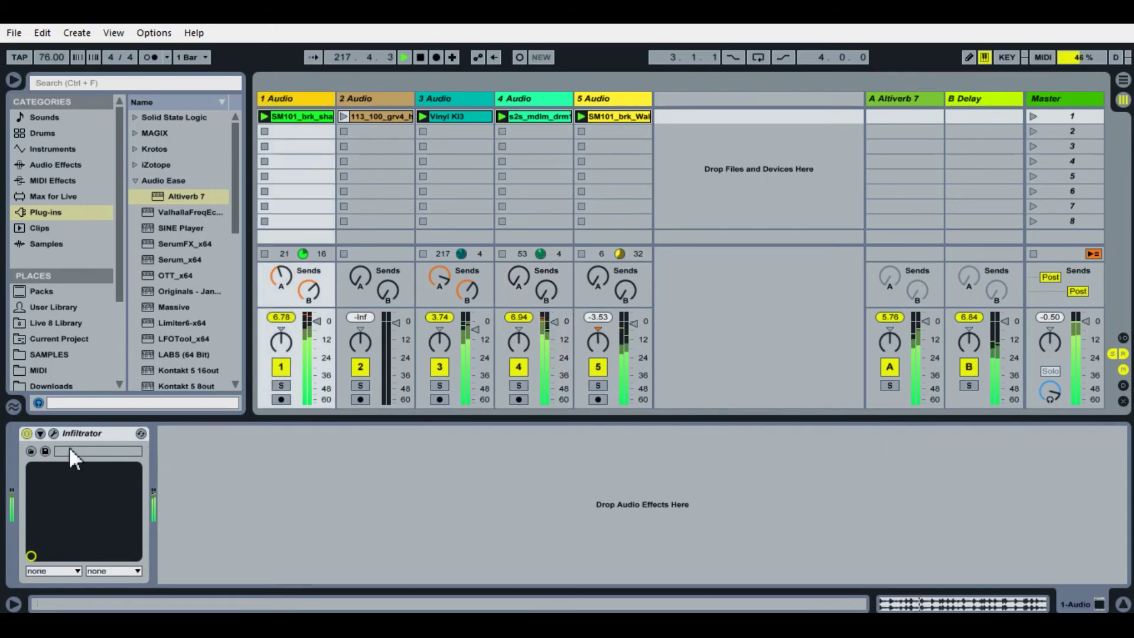
pyautogui.click(54, 434)
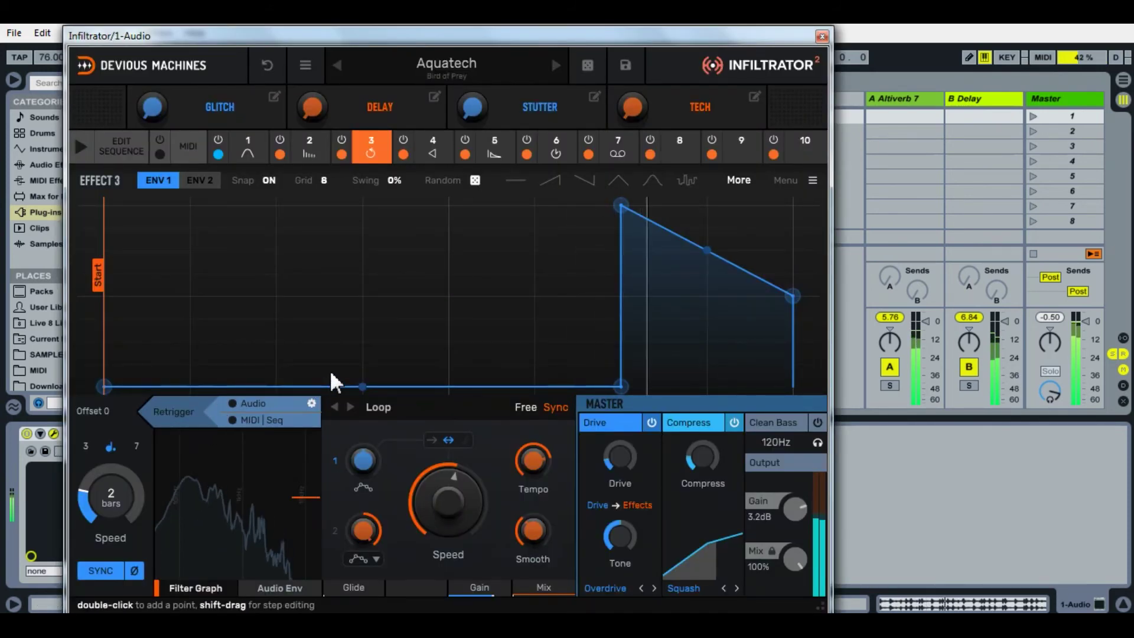
pyautogui.moveTo(460, 503)
pyautogui.mouseDown()
pyautogui.moveTo(445, 486)
pyautogui.moveTo(455, 519)
pyautogui.mouseUp()
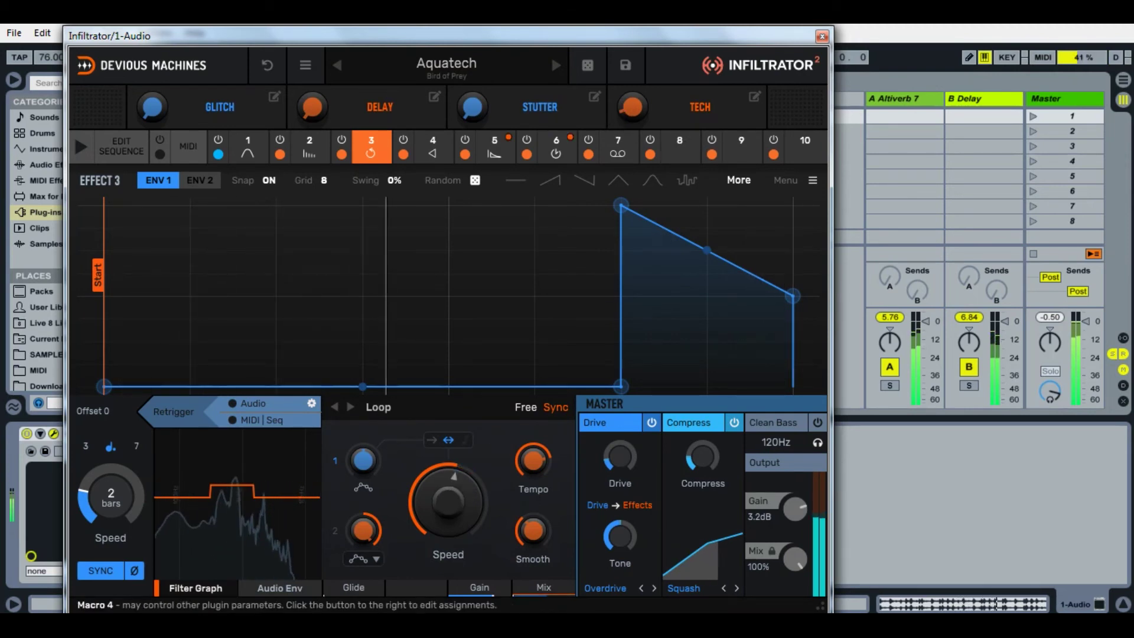
pyautogui.click(822, 36)
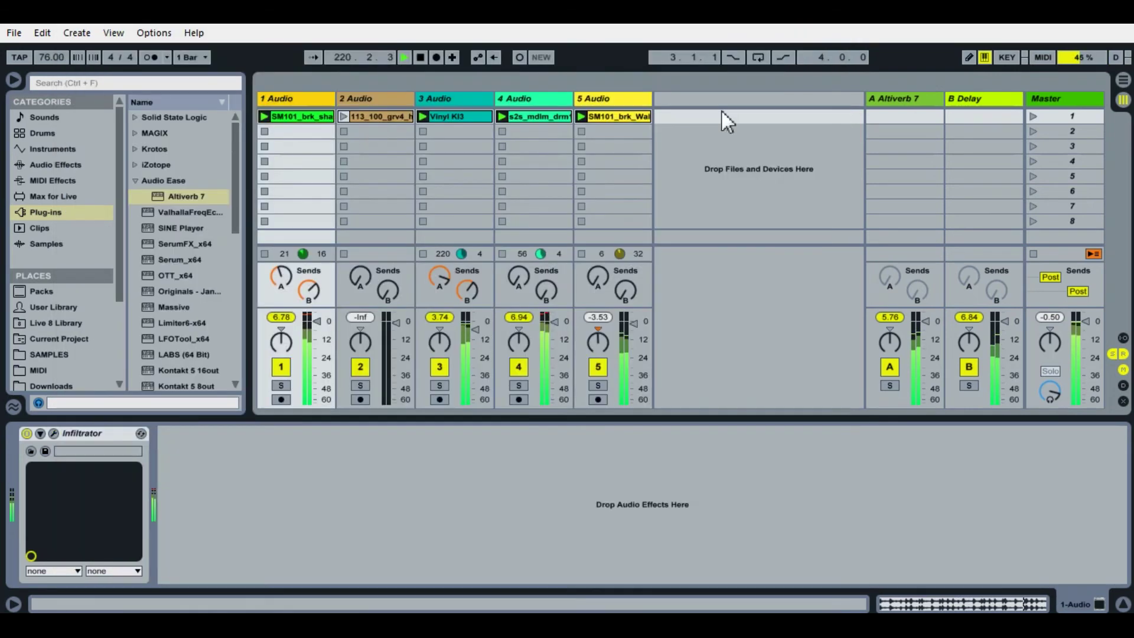
# Step: Raise the Altiverb 7 sends on tracks 1 and 3, and stop and relaunch track 1's clip
pyautogui.click(282, 277)
pyautogui.click(265, 253)
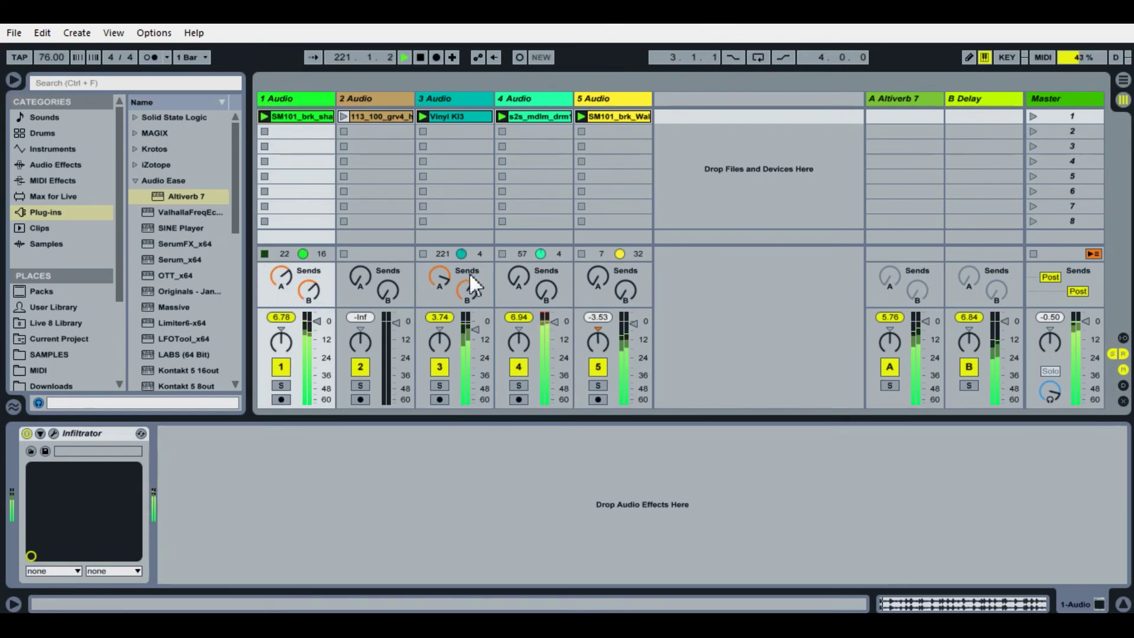
pyautogui.click(442, 279)
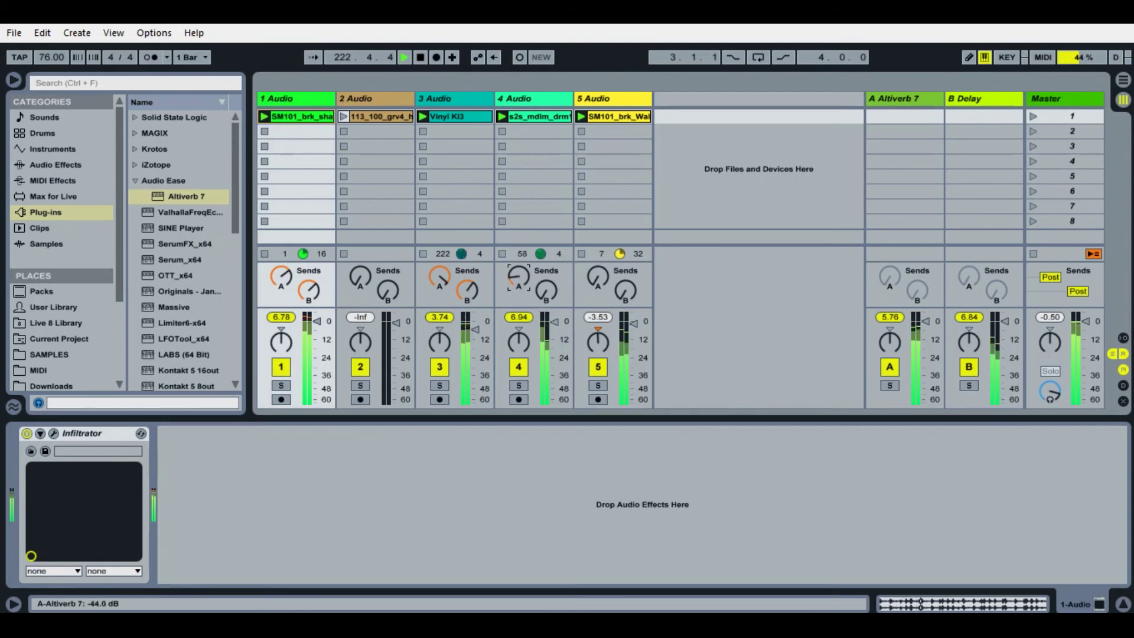
# Step: Raise the Altiverb 7 and Delay sends on tracks 4 and 5, and stop and relaunch track 4's clip
pyautogui.moveTo(516, 275); pyautogui.dragTo(516, 253)
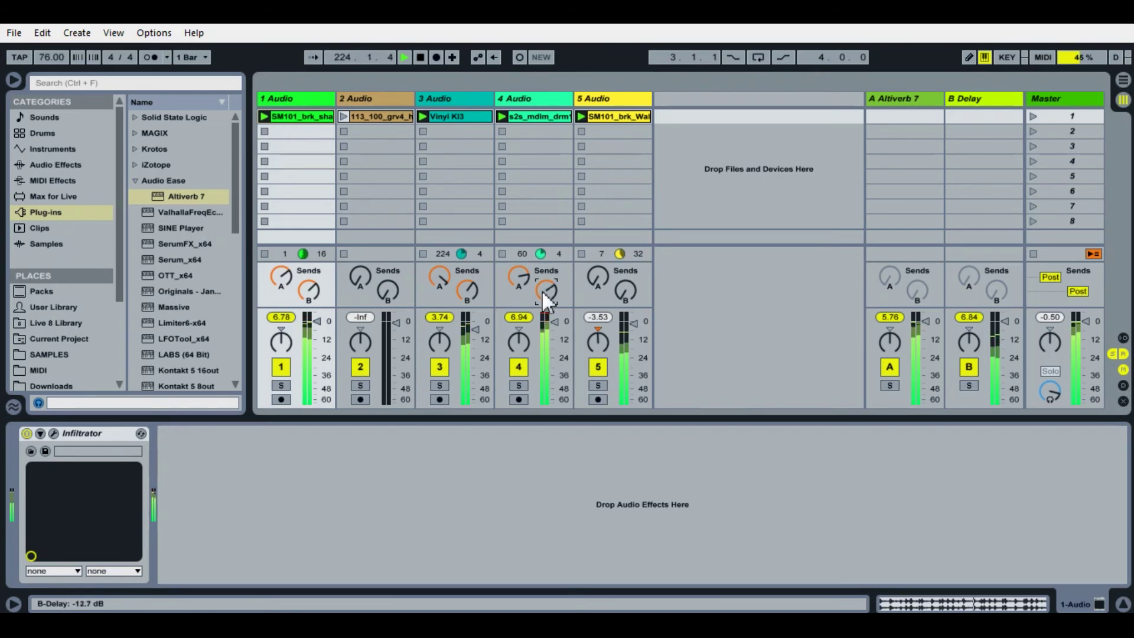
pyautogui.click(502, 253)
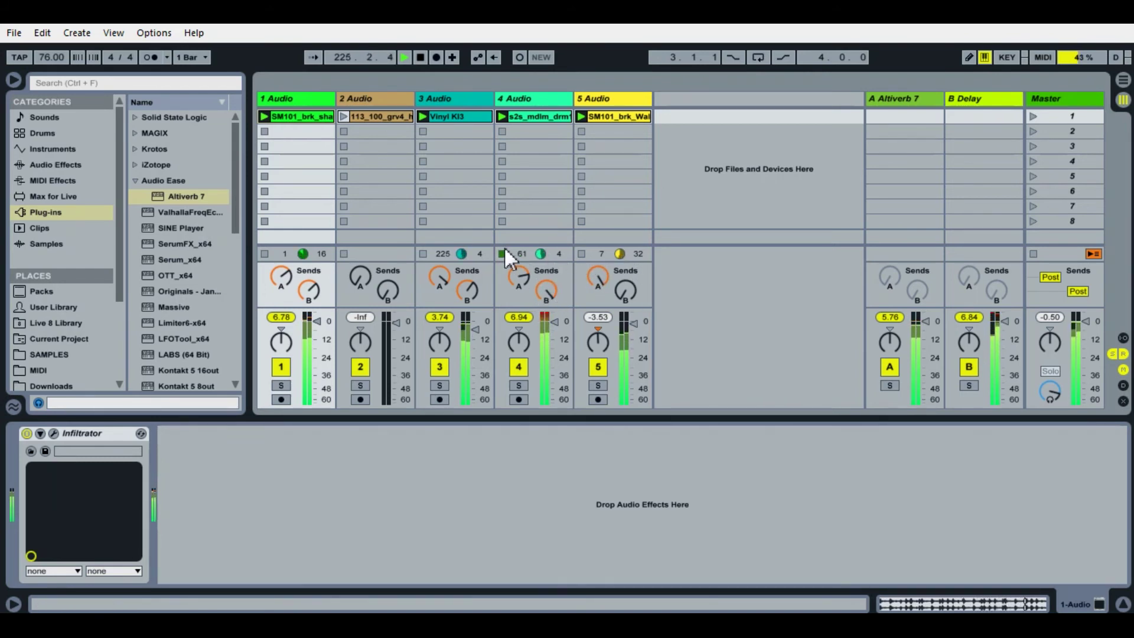
pyautogui.click(500, 116)
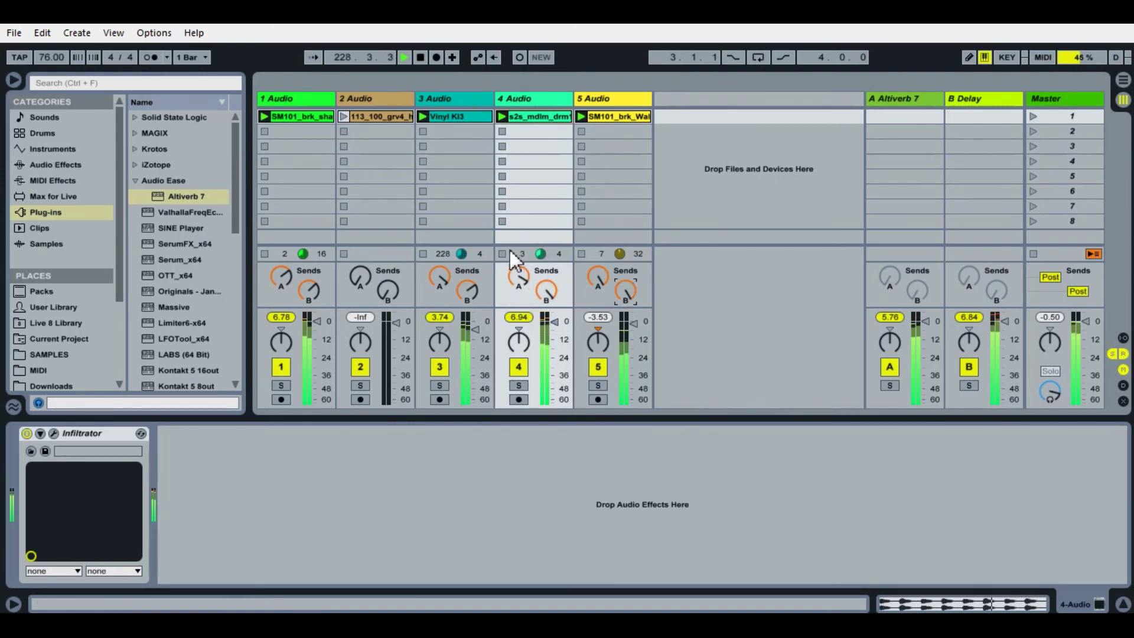
# Step: Stop track 5's clip, then lower effect 3's Speed and raise the Glitch macro in track 1's Infiltrator
pyautogui.click(581, 254)
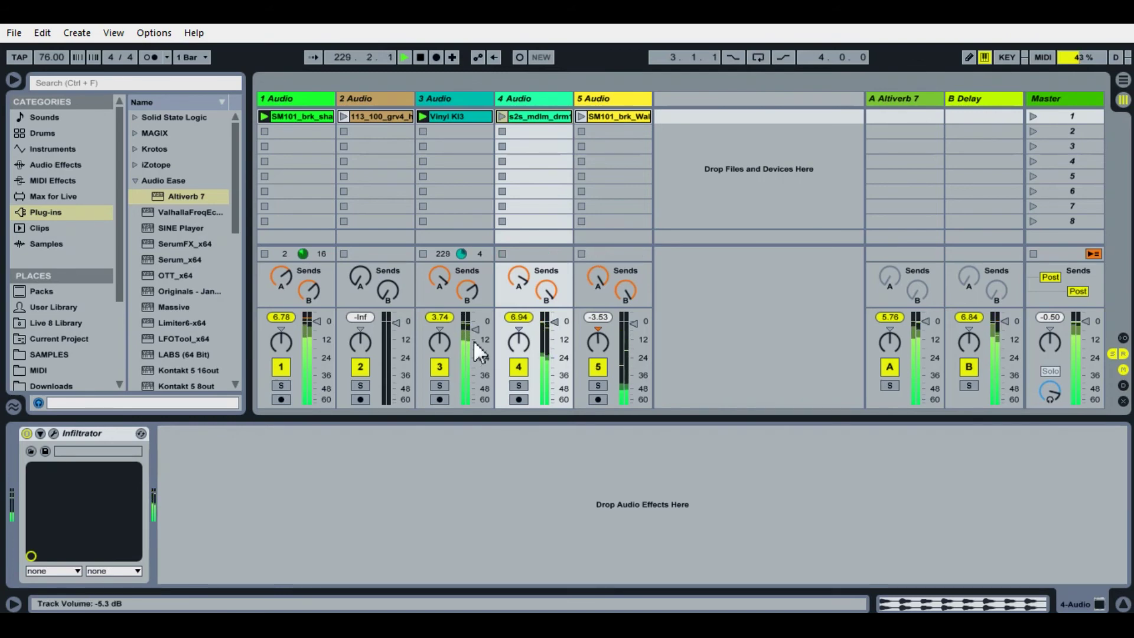
pyautogui.click(299, 98)
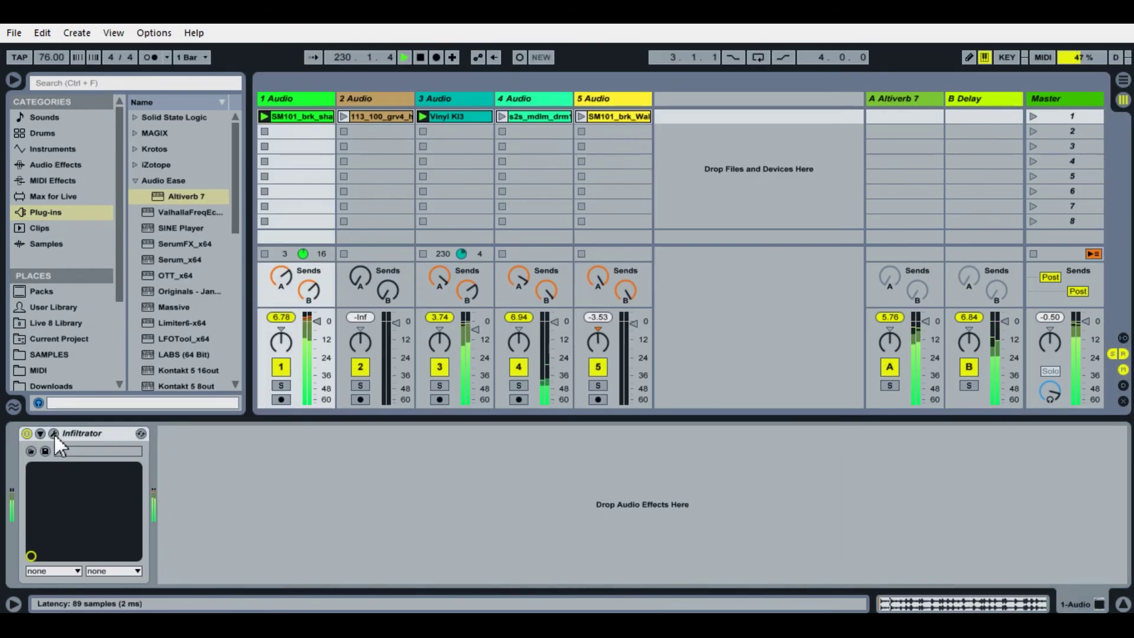
pyautogui.click(54, 433)
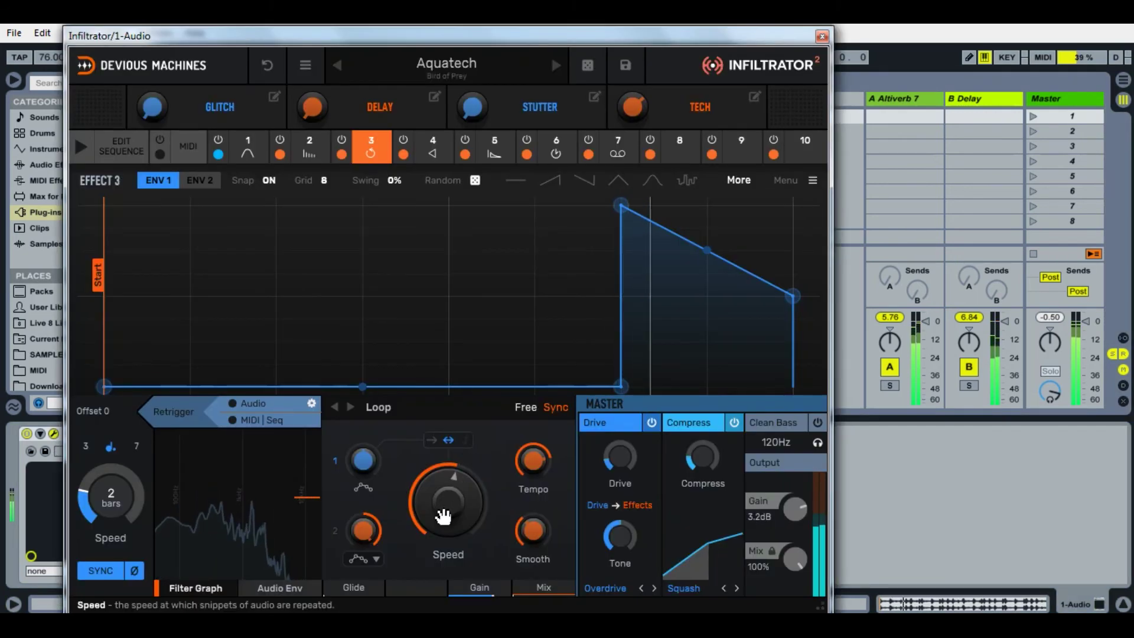
pyautogui.moveTo(454, 501); pyautogui.dragTo(453, 528)
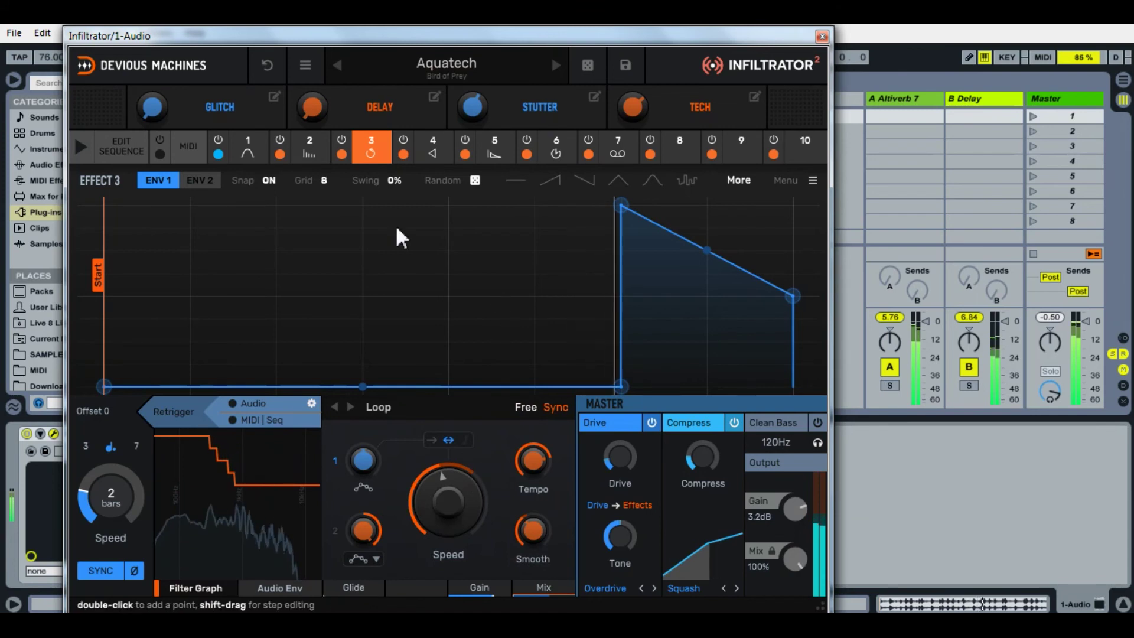
pyautogui.moveTo(155, 109); pyautogui.dragTo(354, 114)
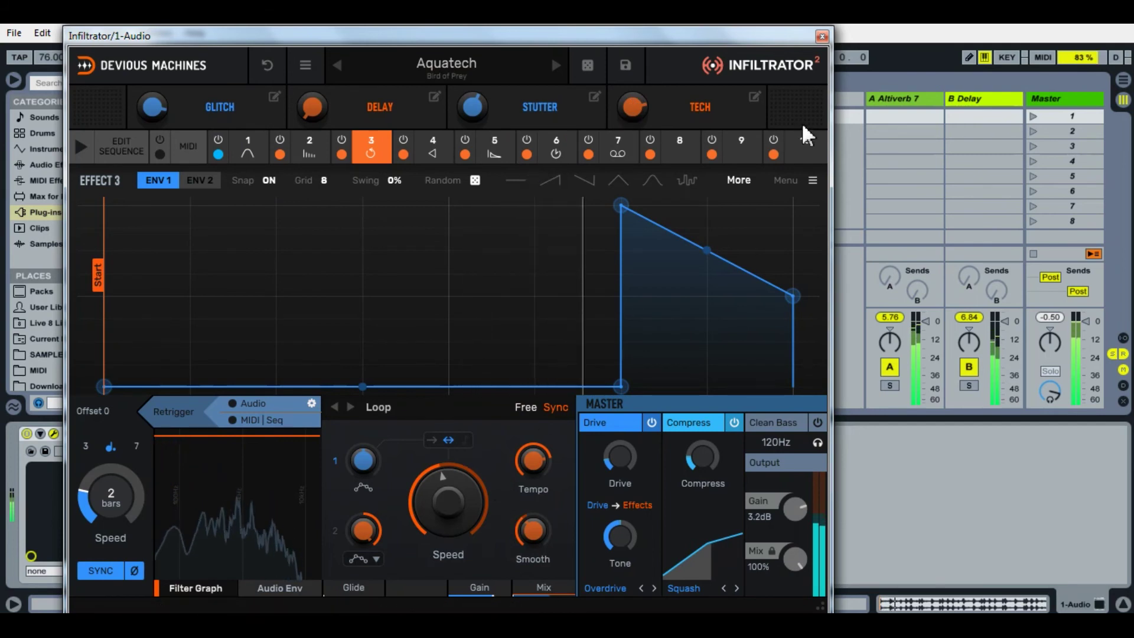
# Step: Vary effect 1's Cutoff, Resonance and Drive in track 1's Infiltrator, and stop track 1's clip
pyautogui.click(248, 155)
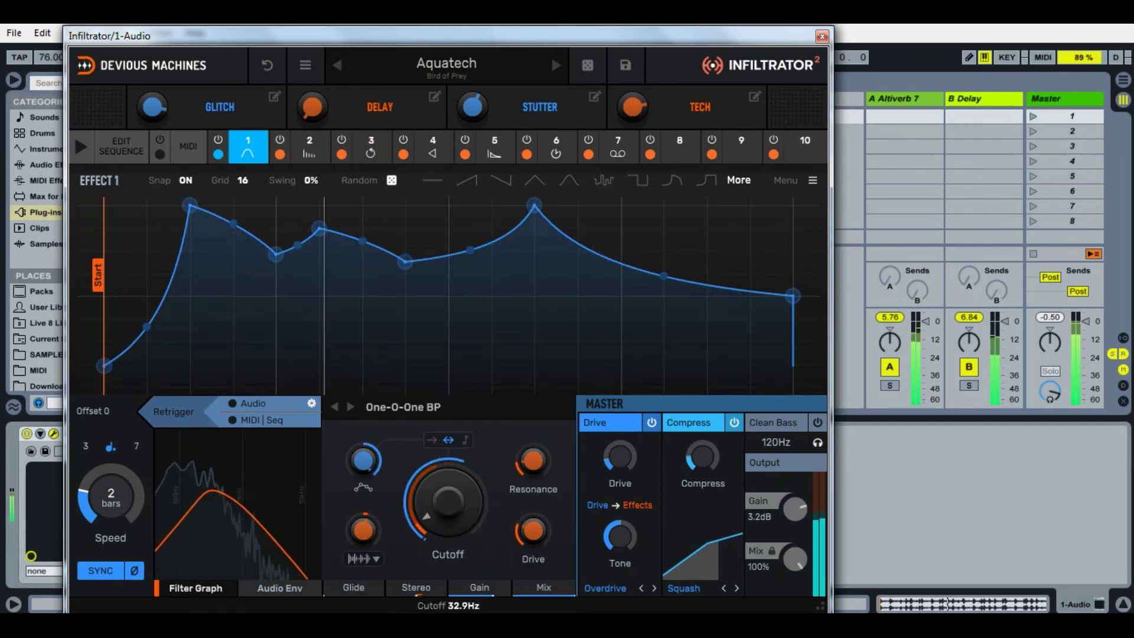
pyautogui.moveTo(449, 511); pyautogui.dragTo(446, 486)
pyautogui.moveTo(470, 40); pyautogui.dragTo(969, 58)
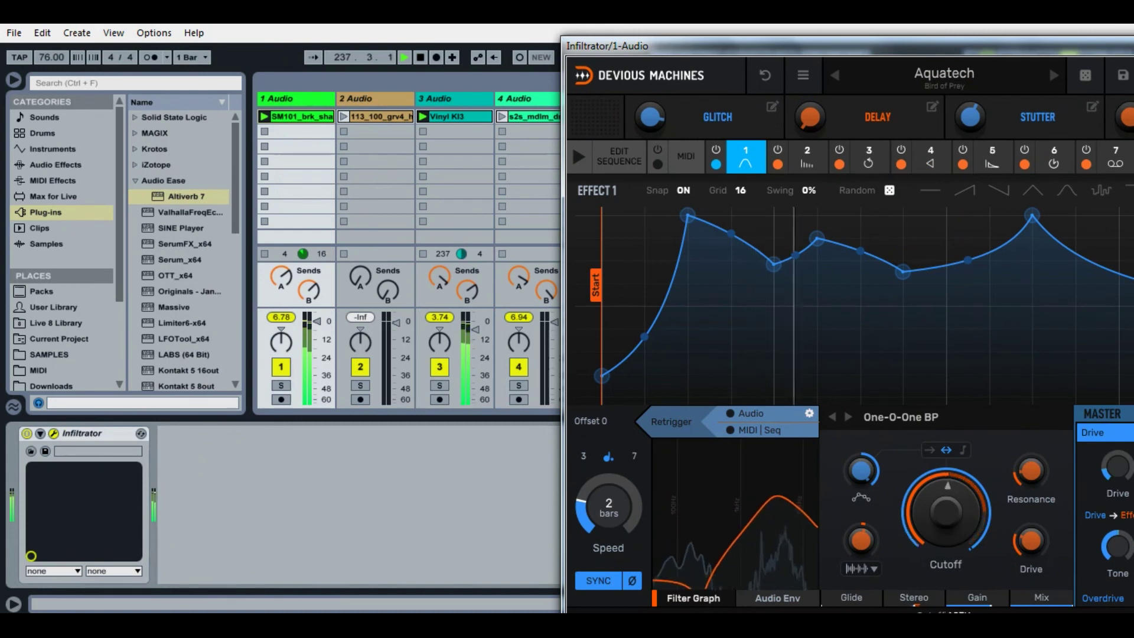
pyautogui.moveTo(949, 514); pyautogui.dragTo(949, 564)
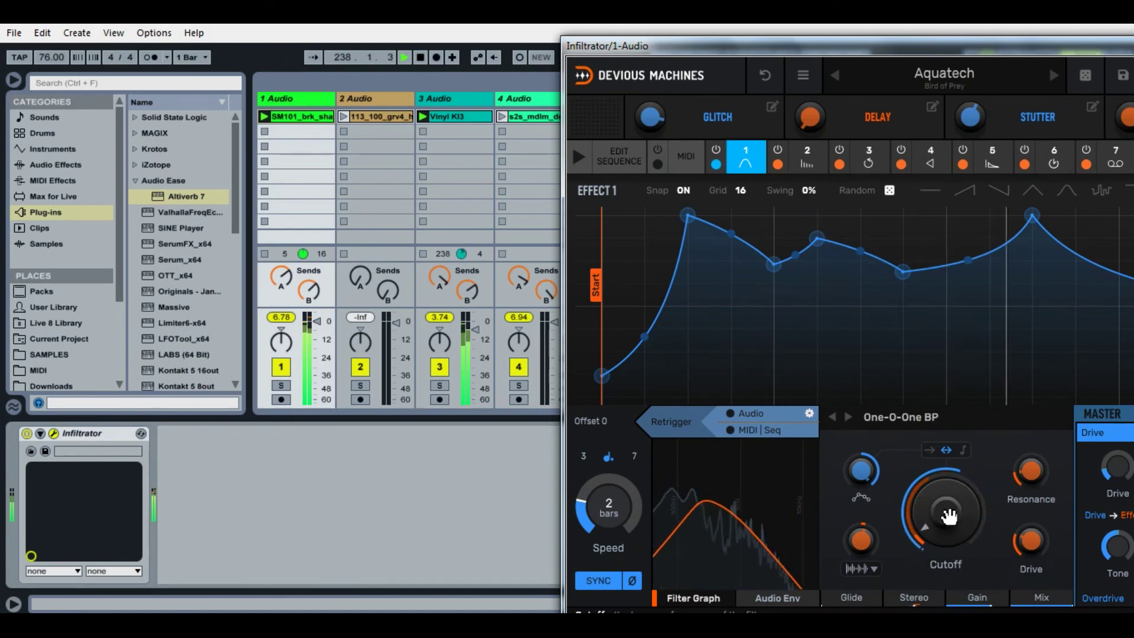
pyautogui.moveTo(1029, 470); pyautogui.dragTo(1028, 499)
pyautogui.moveTo(1032, 541); pyautogui.dragTo(1032, 519)
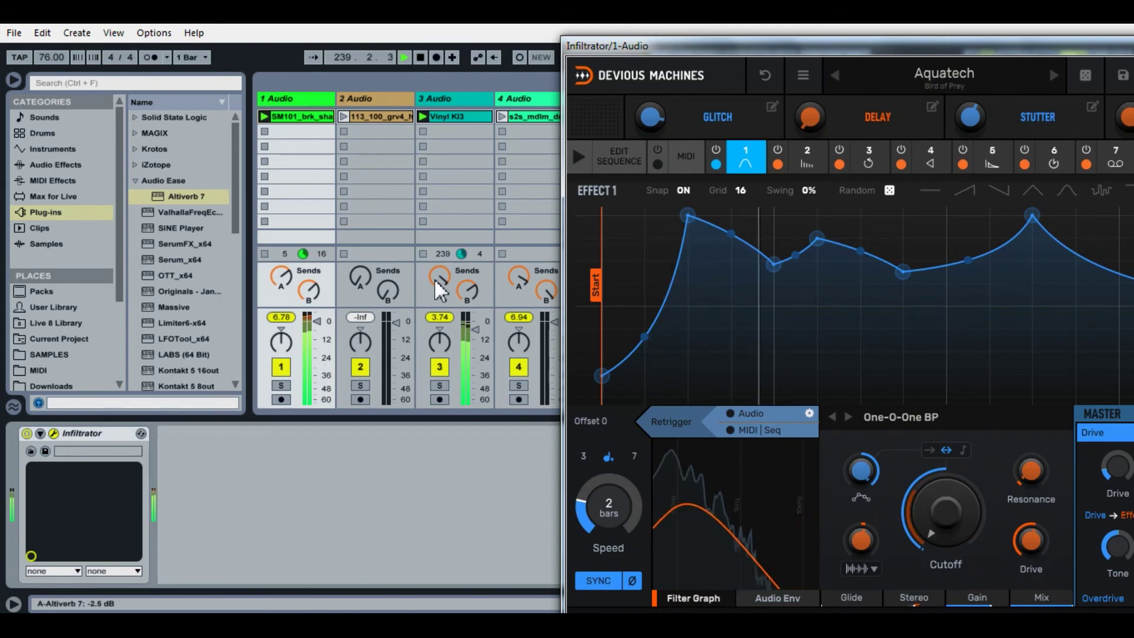
pyautogui.click(265, 253)
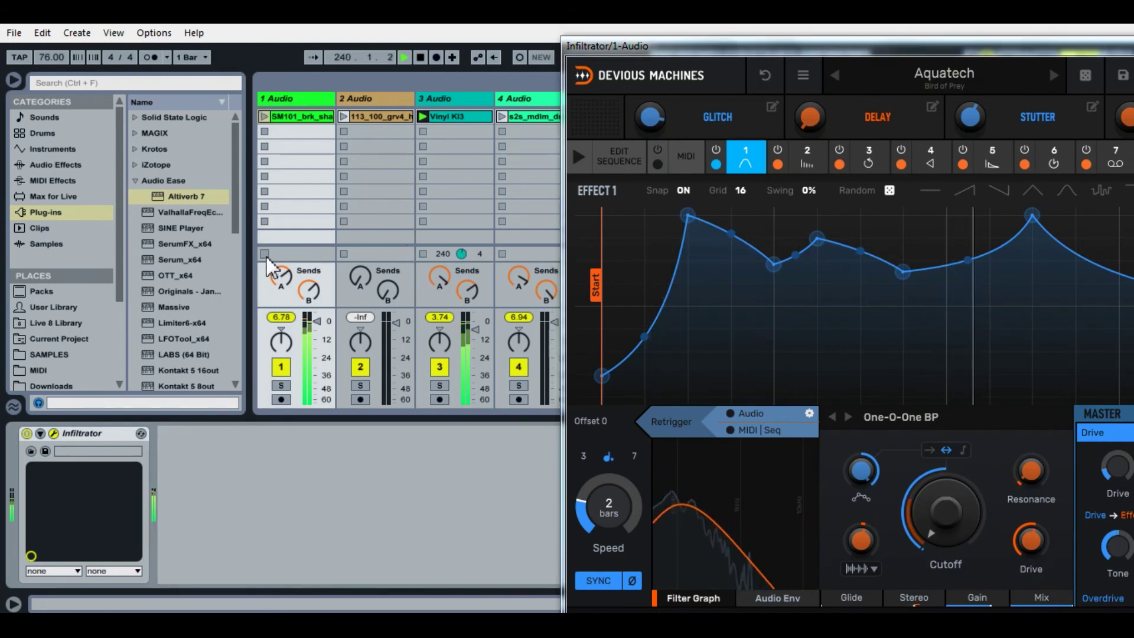
# Step: In track 3's Infiltrator, lower the Vocoder's Resonance, Frequency and envelope amount, and set its audio envelope amount to -1%
pyautogui.click(460, 100)
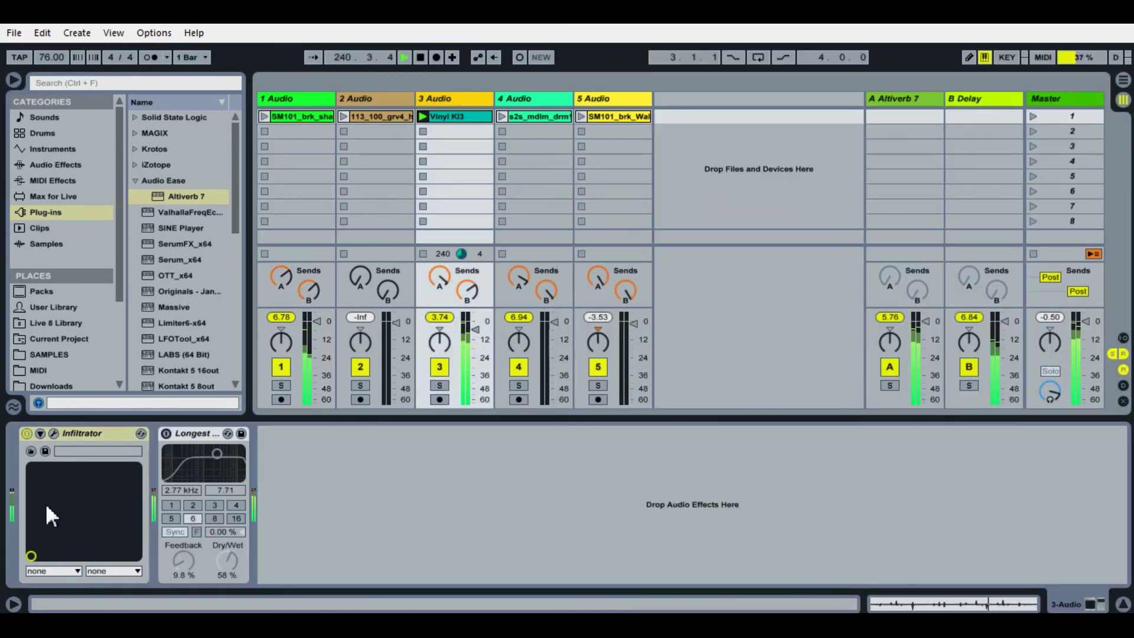
pyautogui.click(57, 434)
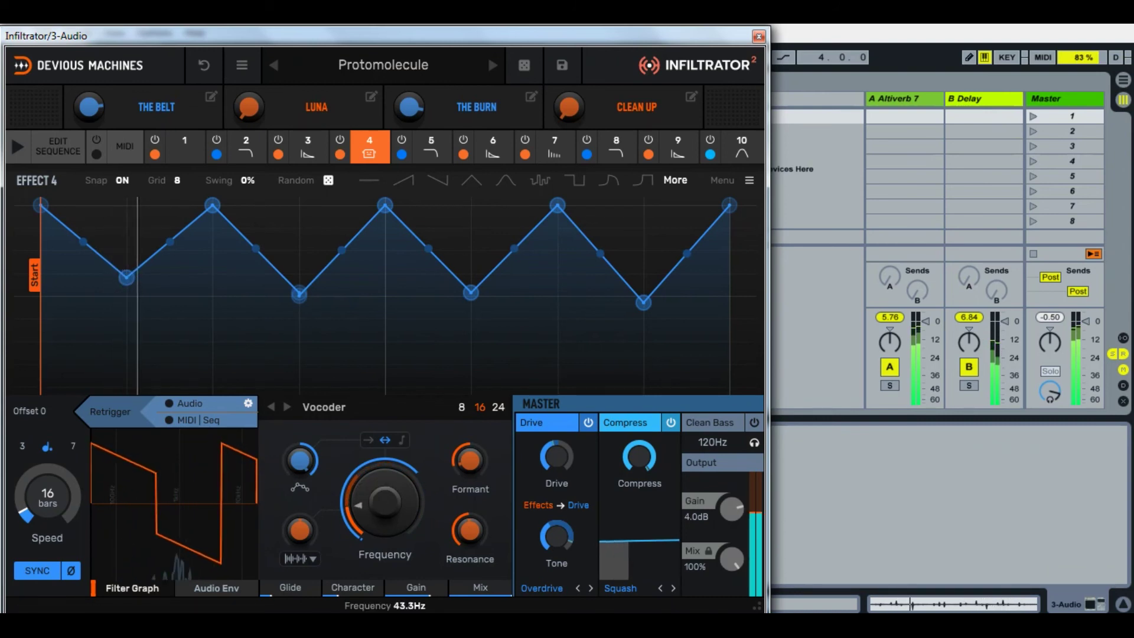
pyautogui.moveTo(462, 523); pyautogui.dragTo(463, 537)
pyautogui.moveTo(391, 503); pyautogui.dragTo(391, 515)
pyautogui.moveTo(461, 467); pyautogui.dragTo(461, 473)
pyautogui.moveTo(300, 462); pyautogui.dragTo(300, 472)
pyautogui.moveTo(380, 458); pyautogui.dragTo(381, 466)
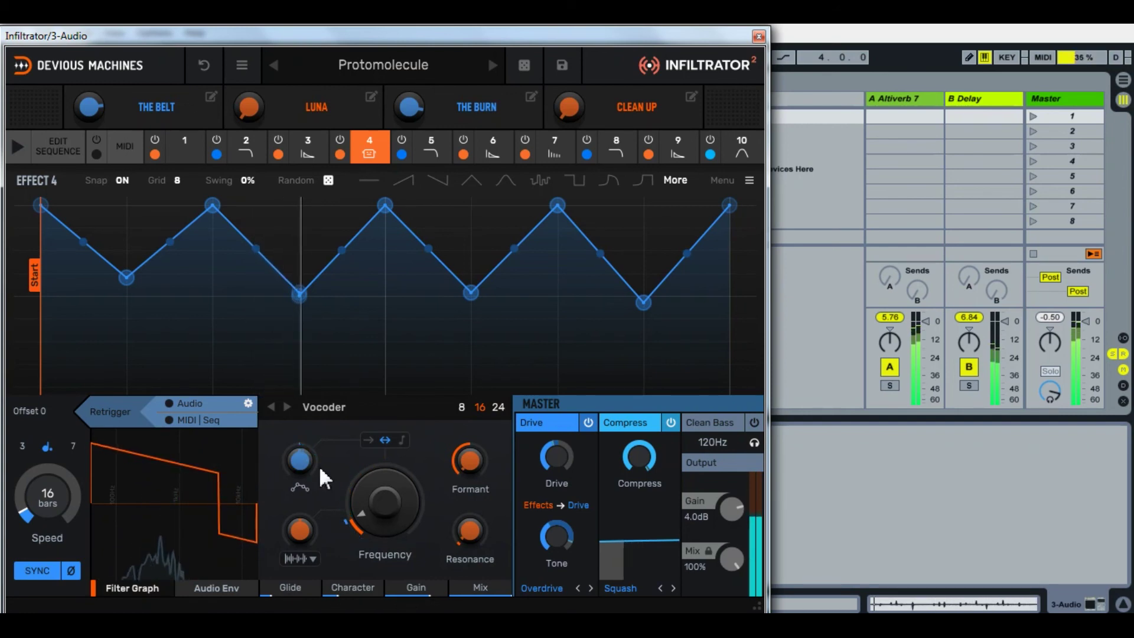
pyautogui.moveTo(300, 527); pyautogui.dragTo(299, 518)
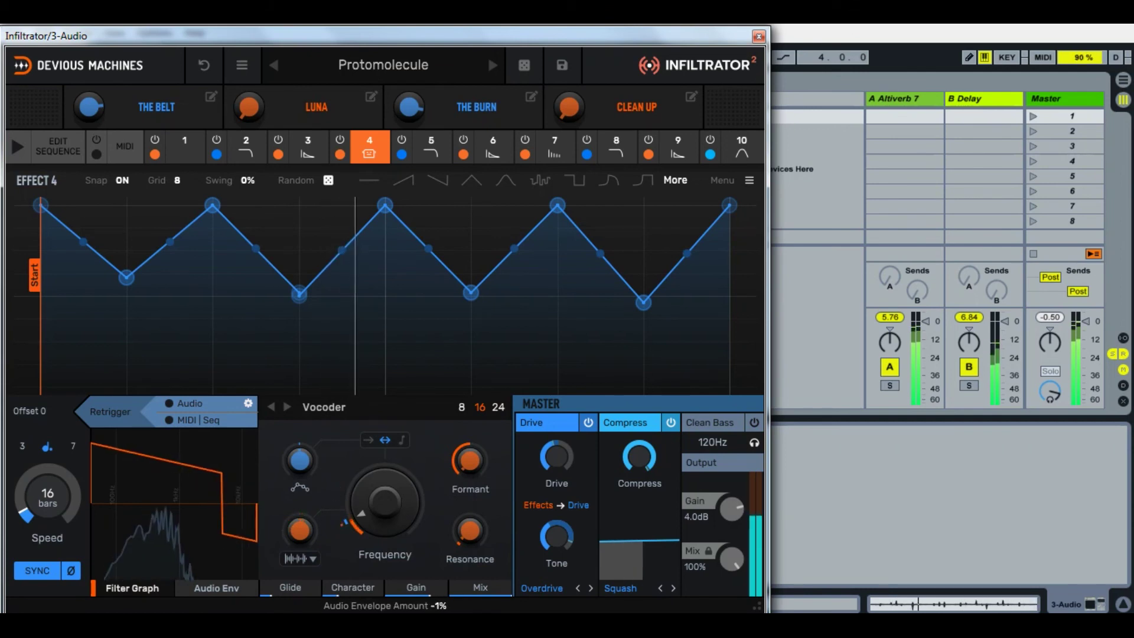
# Step: Nudge The Burn and The Belt macros, and raise track 3's Delay send to -4.4 dB
pyautogui.moveTo(406, 109); pyautogui.dragTo(406, 105)
pyautogui.moveTo(92, 103); pyautogui.dragTo(92, 102)
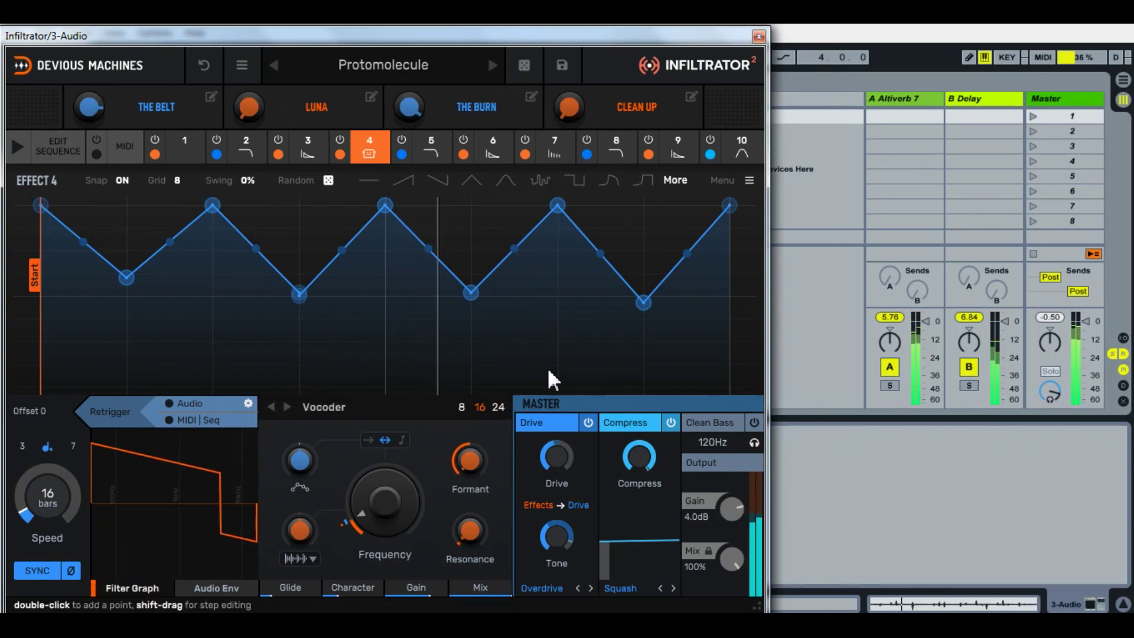
pyautogui.click(759, 36)
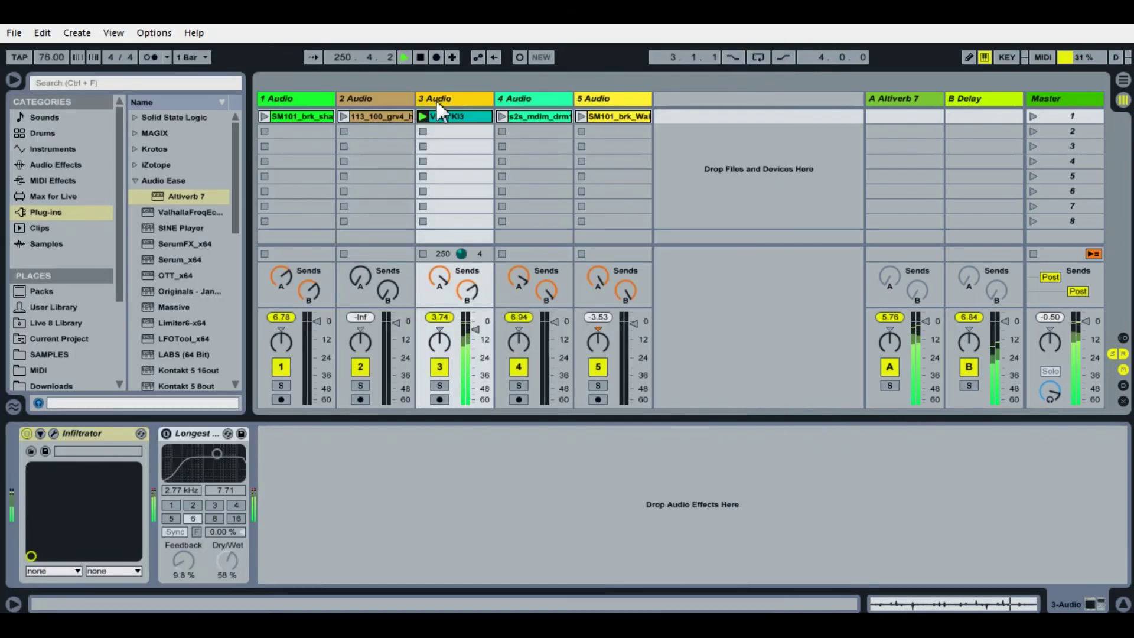
pyautogui.moveTo(467, 290); pyautogui.dragTo(467, 269)
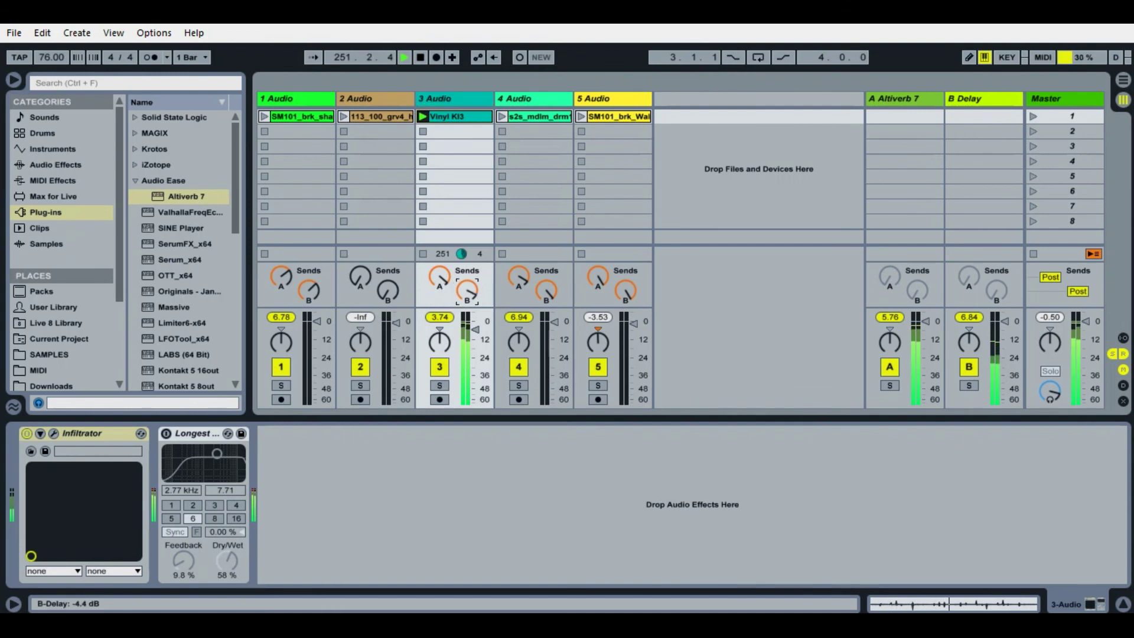
# Step: Show the Vinyl KI3 clip's sample settings, then reopen track 3's Infiltrator and disable its effect 4 Vocoder
pyautogui.doubleClick(438, 111)
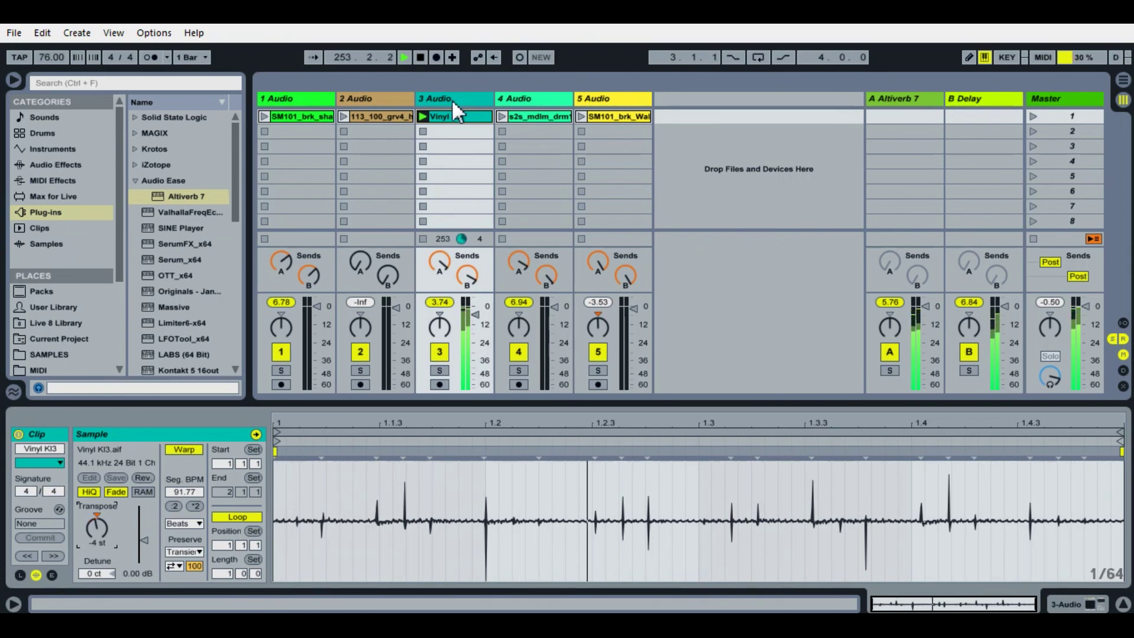
pyautogui.click(477, 96)
pyautogui.click(70, 423)
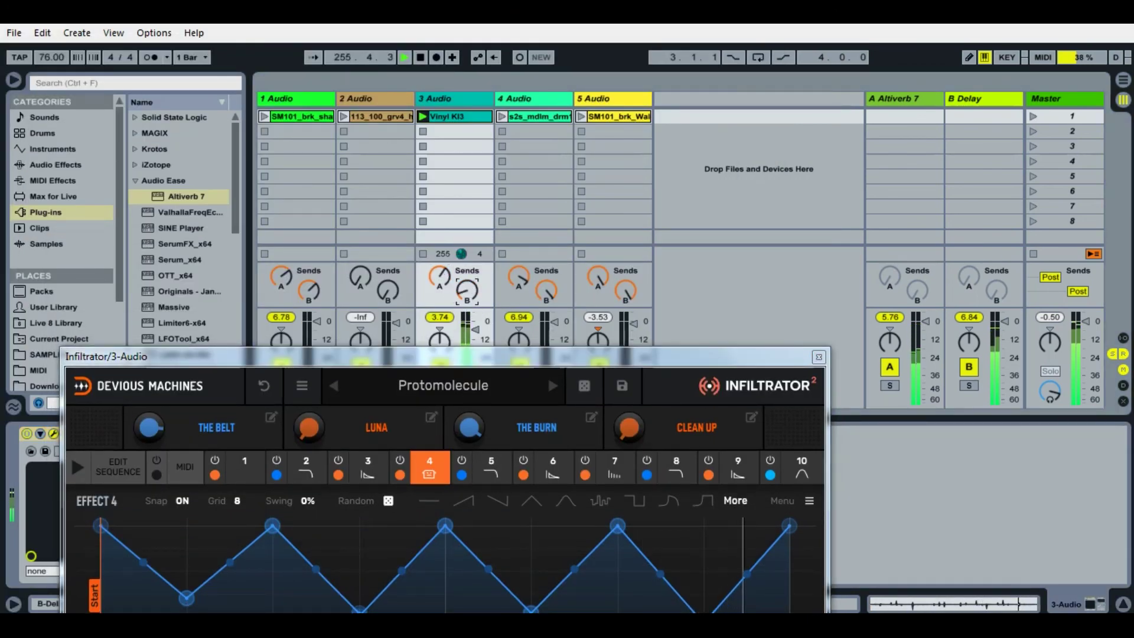
pyautogui.moveTo(470, 360); pyautogui.dragTo(439, 78)
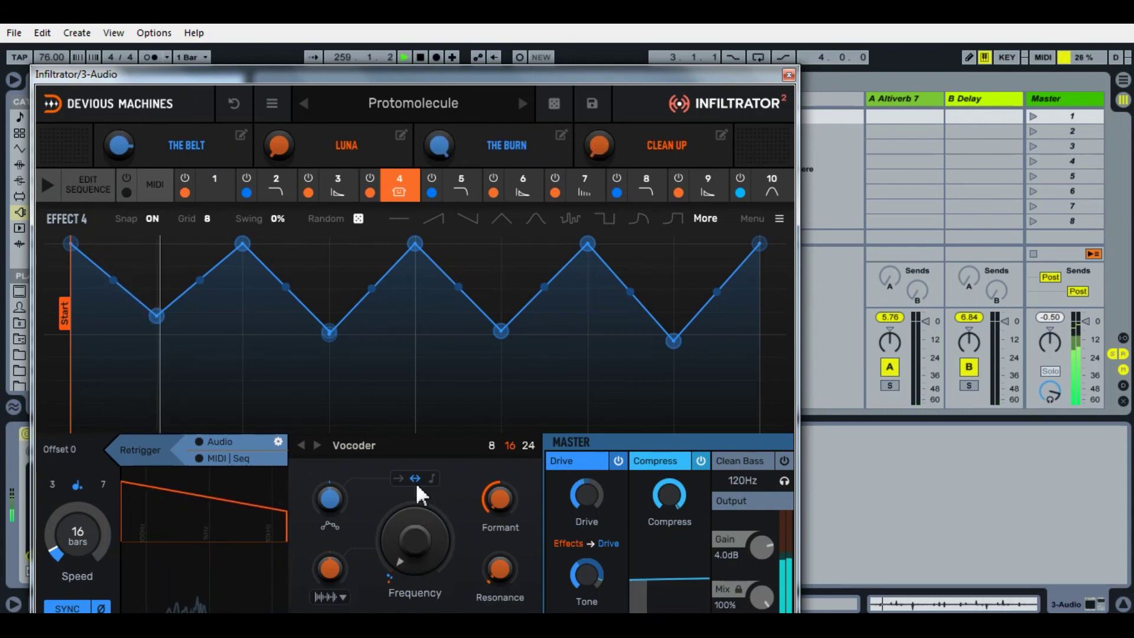
pyautogui.click(370, 192)
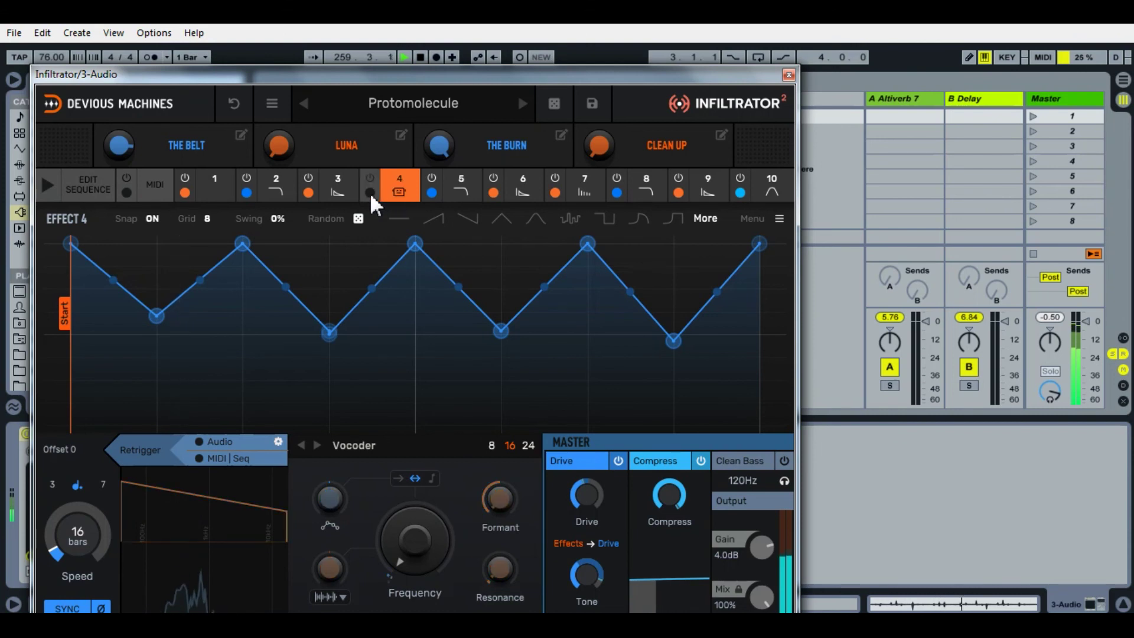
# Step: Lower all high points of effect 10's envelope except the final one to near the baseline, and show the Vinyl KI3 clip's sample
pyautogui.click(769, 191)
pyautogui.moveTo(251, 273); pyautogui.dragTo(243, 411)
pyautogui.moveTo(588, 243); pyautogui.dragTo(590, 425)
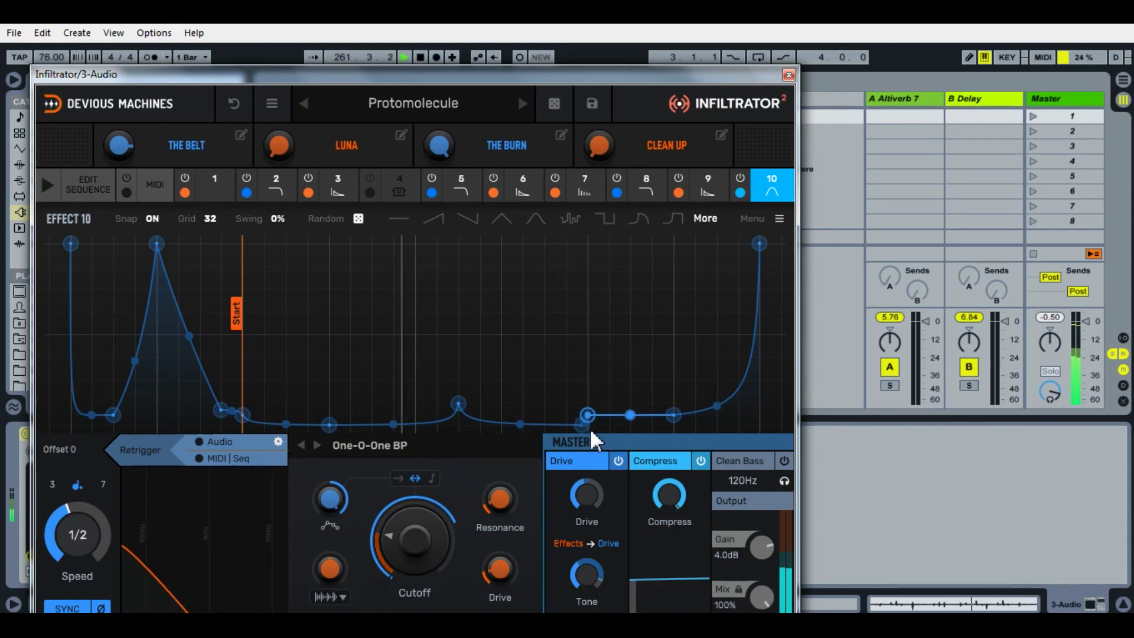
pyautogui.moveTo(157, 242); pyautogui.dragTo(156, 424)
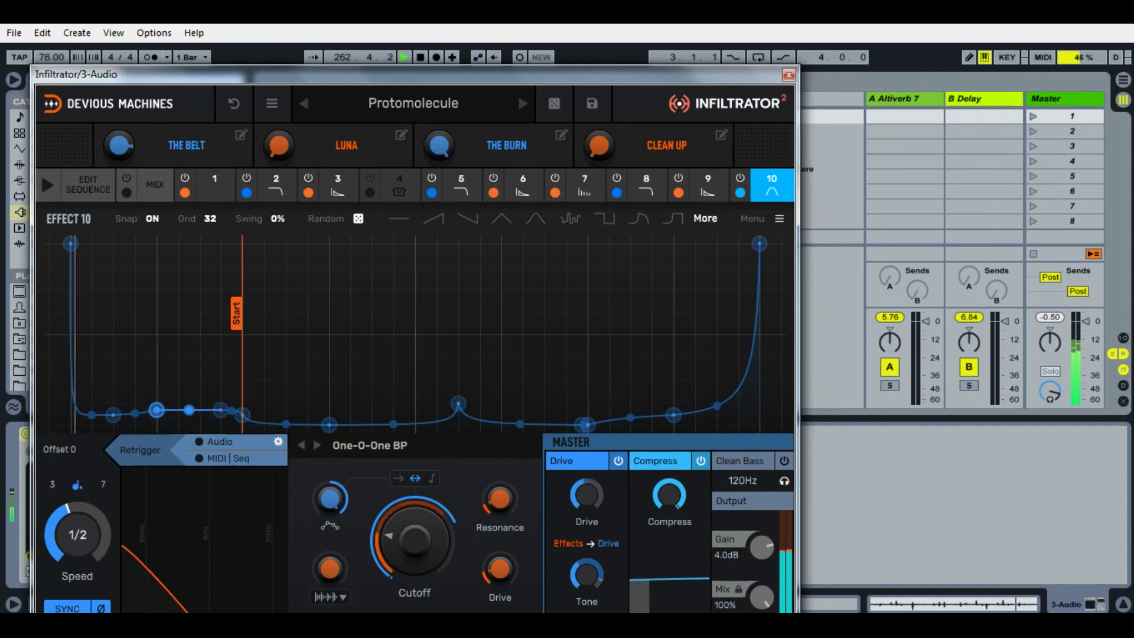
pyautogui.moveTo(71, 243); pyautogui.dragTo(71, 404)
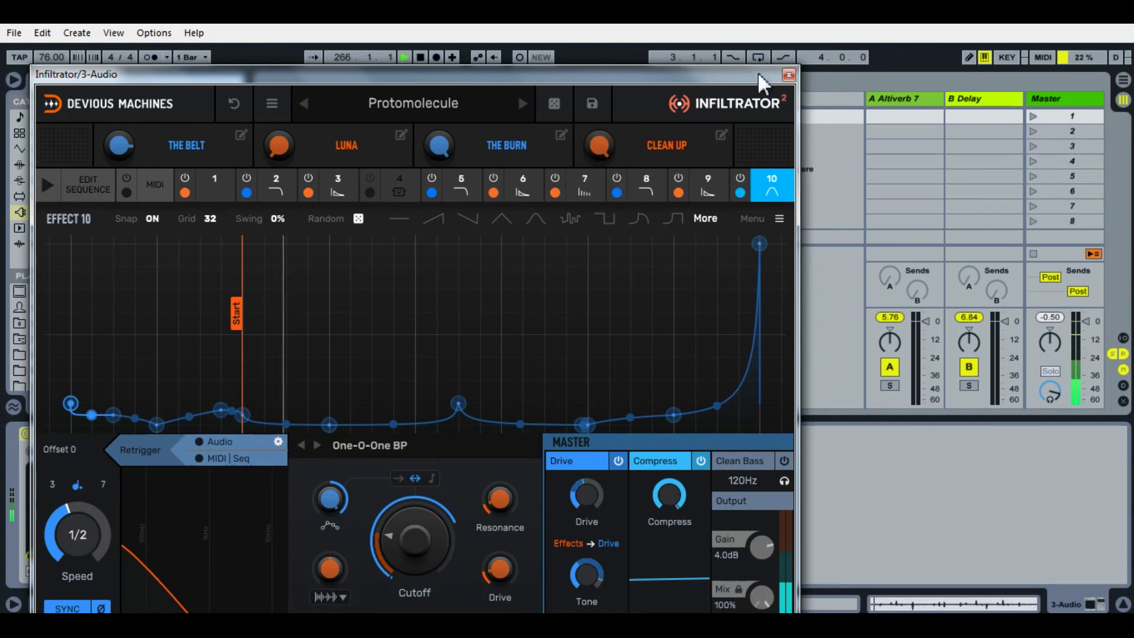
pyautogui.click(789, 74)
pyautogui.click(441, 117)
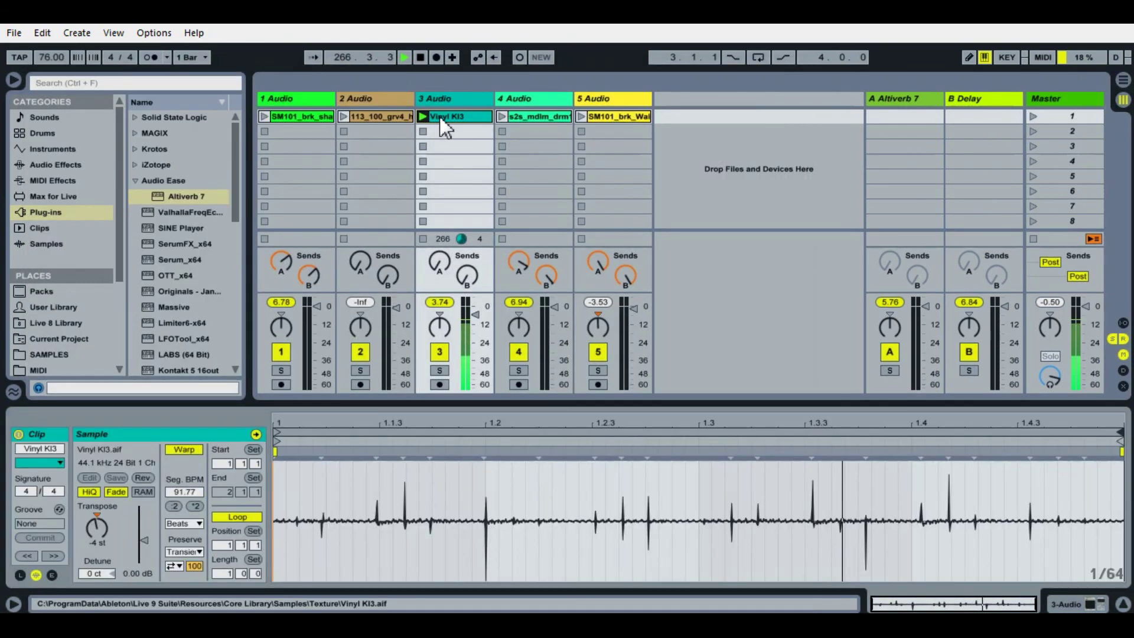